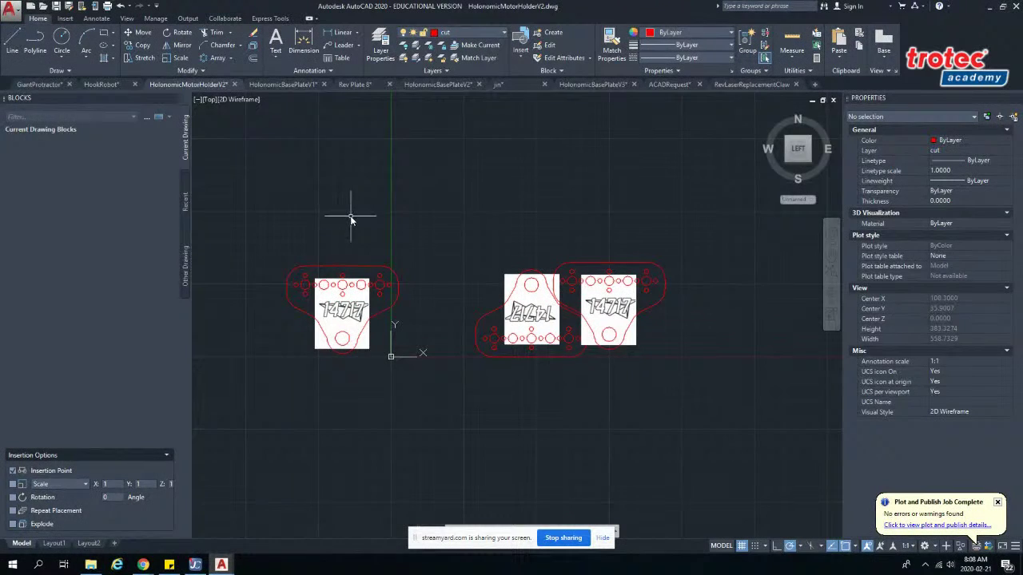
- Create a new drawing from the acad template and close the Properties and Blocks palettes
{"action": "left_click", "coordinate": [14, 14]}
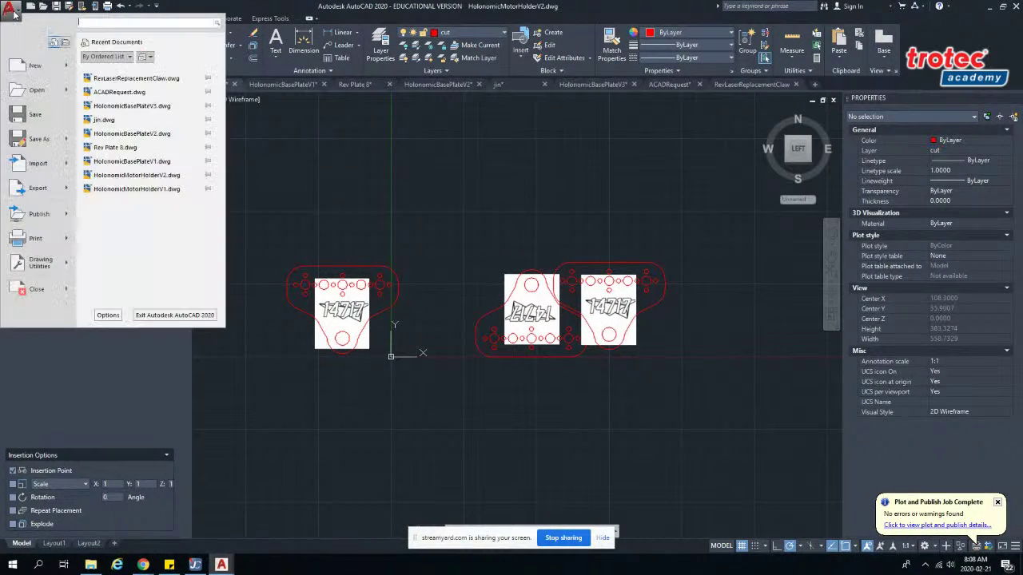
{"action": "left_click", "coordinate": [30, 70]}
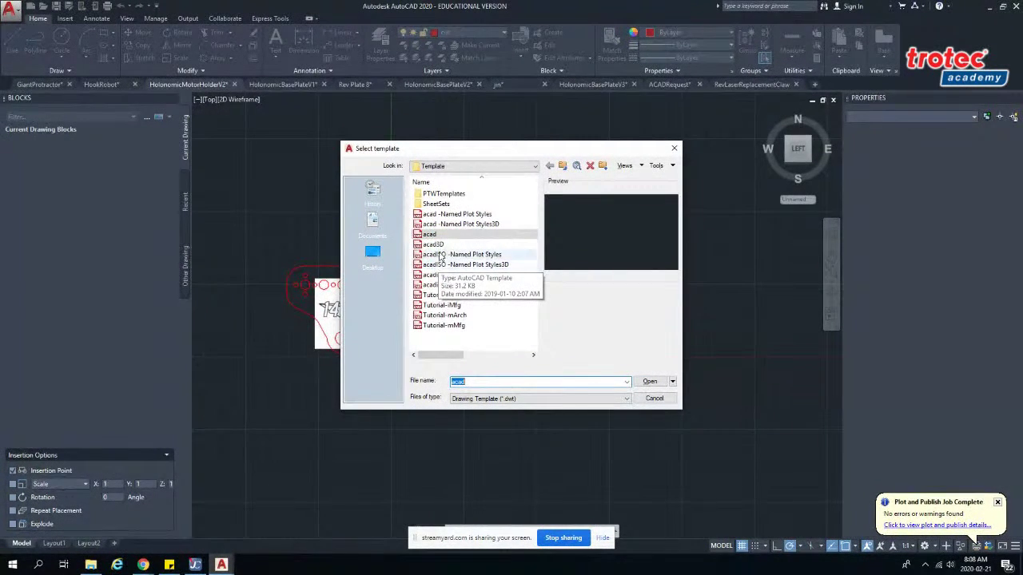
{"action": "left_click", "coordinate": [449, 236]}
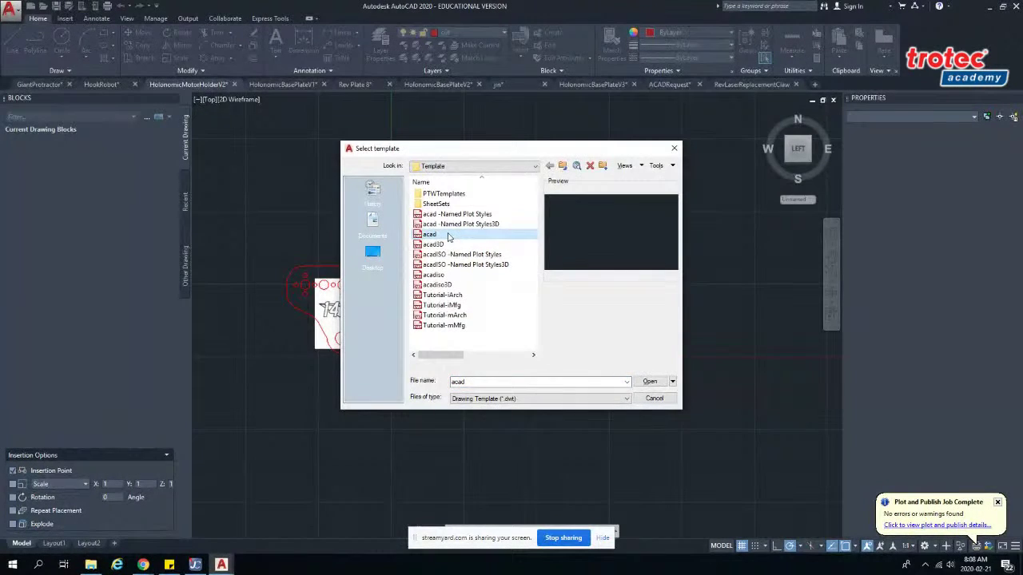
{"action": "double_click", "coordinate": [448, 236]}
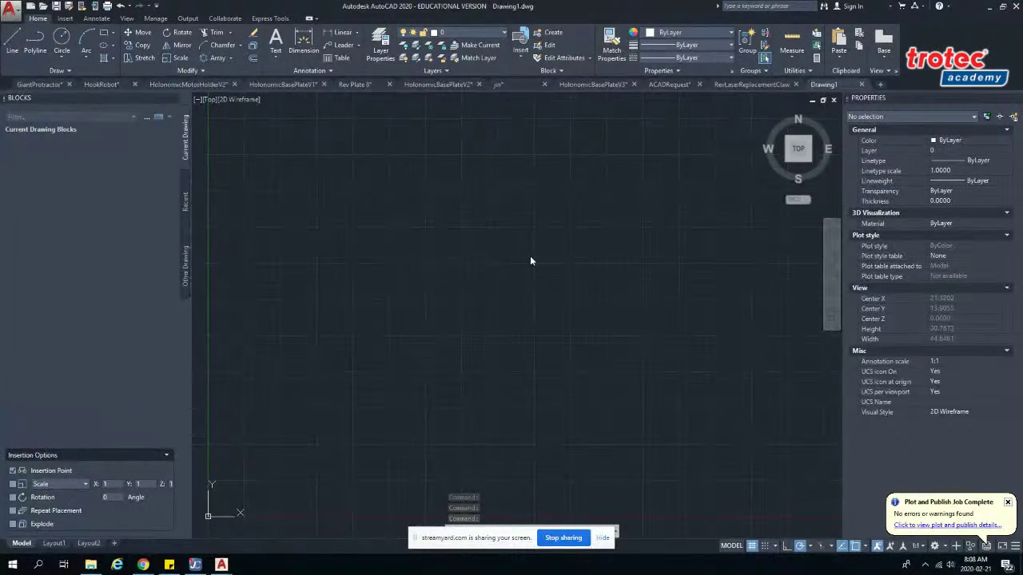
{"action": "left_click", "coordinate": [1016, 99]}
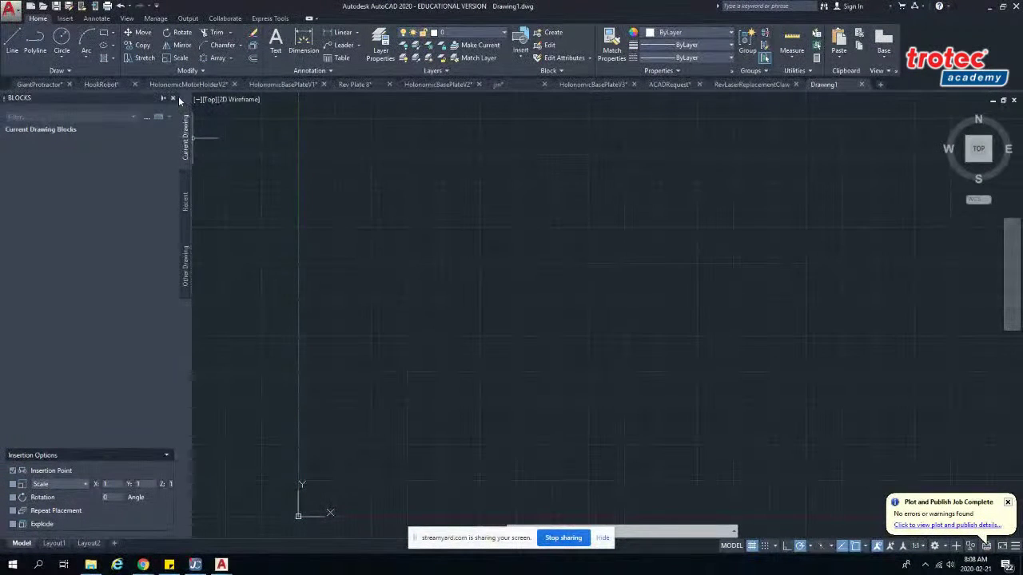
{"action": "left_click", "coordinate": [173, 98]}
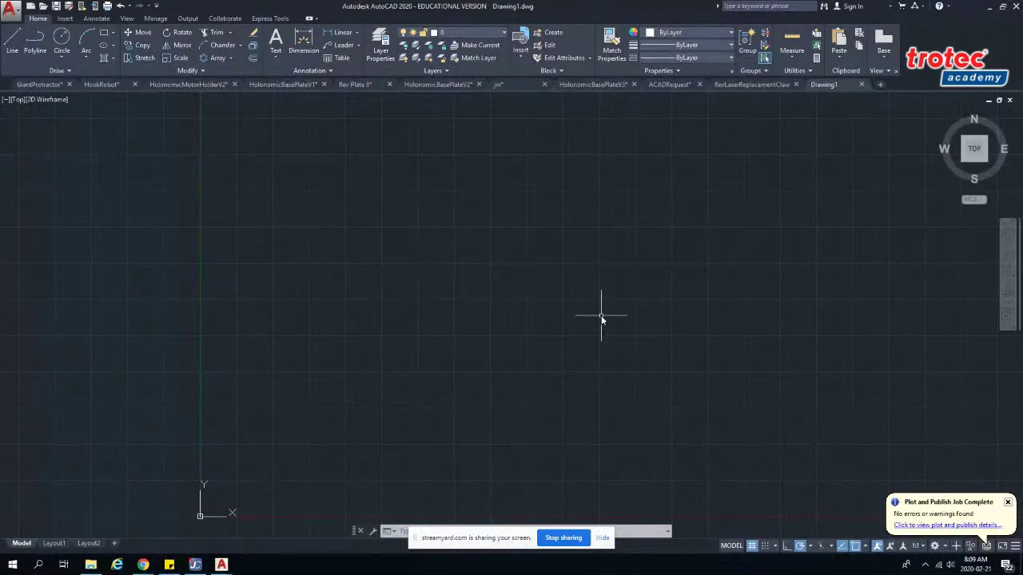
{"action": "type", "text": "LINE"}
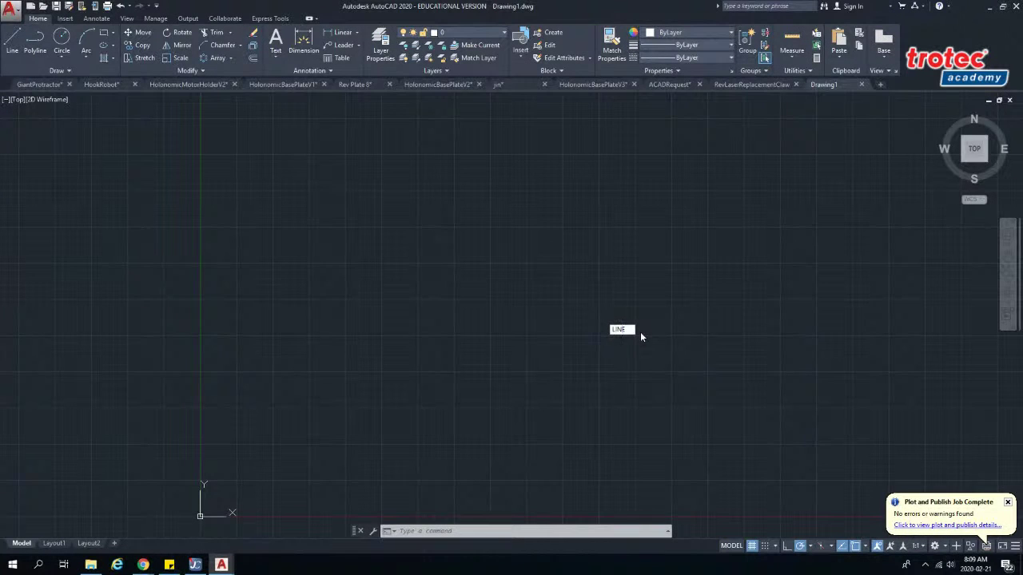
{"action": "key", "text": "Escape"}
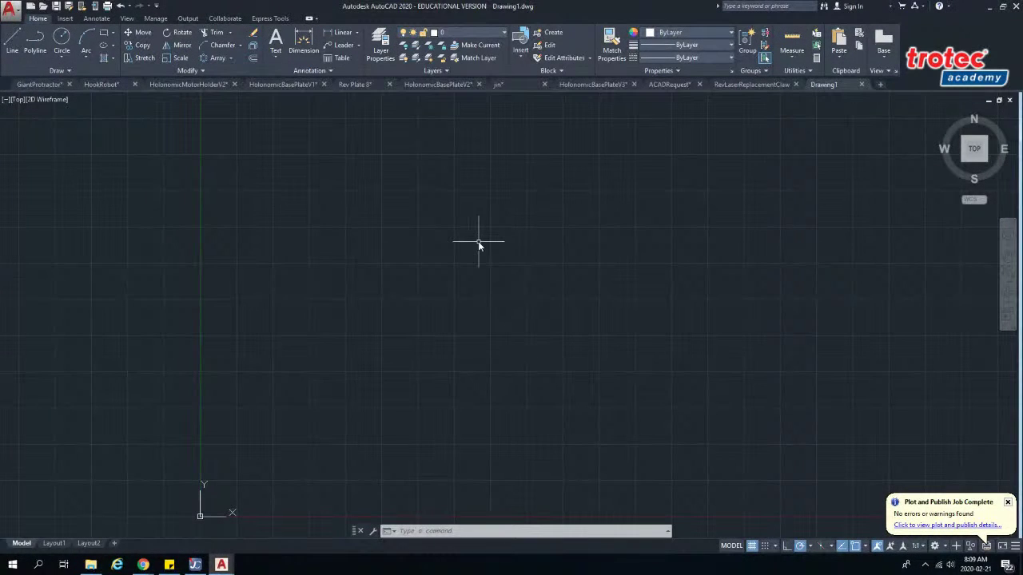
{"action": "type", "text": "circ"}
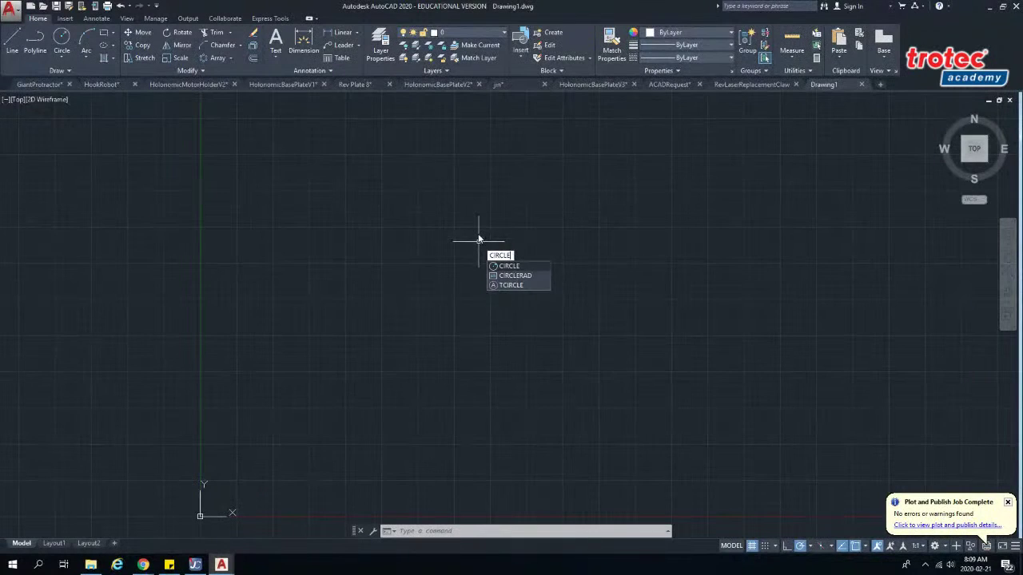
{"action": "key", "text": "Escape"}
{"action": "key", "text": "Escape"}
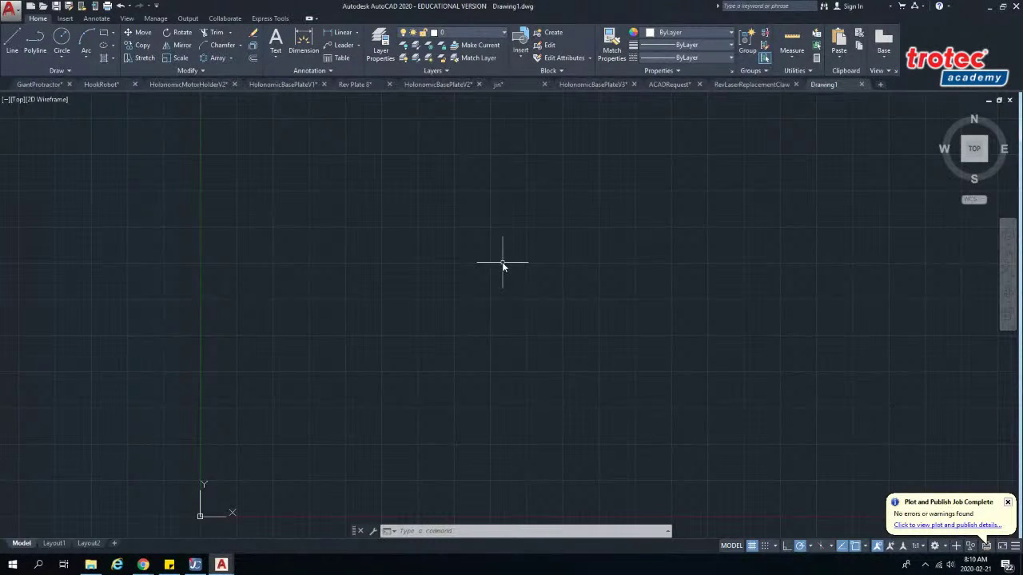
{"action": "scroll", "coordinate": [502, 262], "scroll_direction": "up", "scroll_amount": 1}
{"action": "scroll", "coordinate": [502, 262], "scroll_direction": "up", "scroll_amount": 1}
{"action": "scroll", "coordinate": [502, 263], "scroll_direction": "up", "scroll_amount": 1}
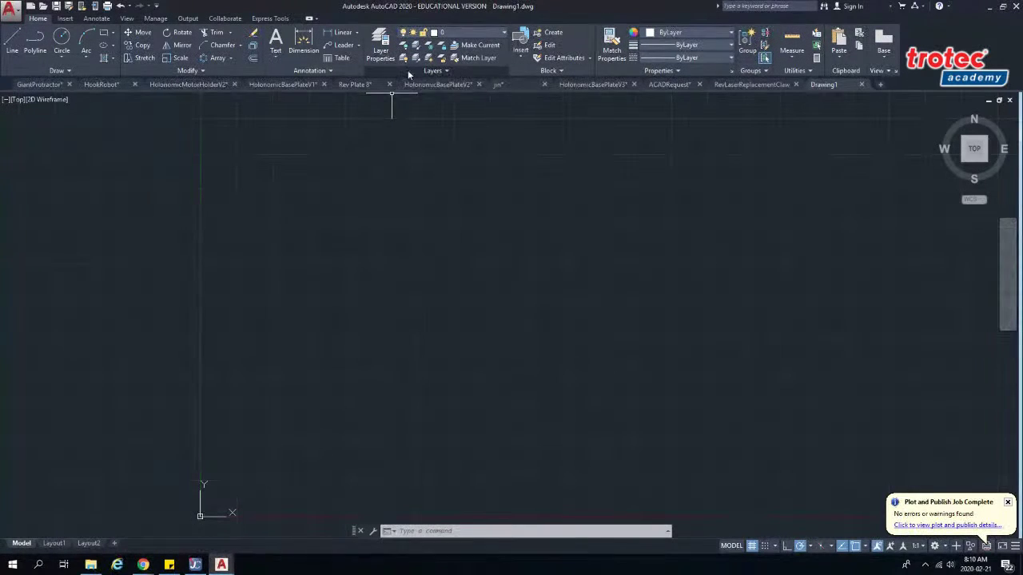
- Open the Layer Properties Manager, widened for readability, and add a new layer named Cut
{"action": "left_click", "coordinate": [381, 50]}
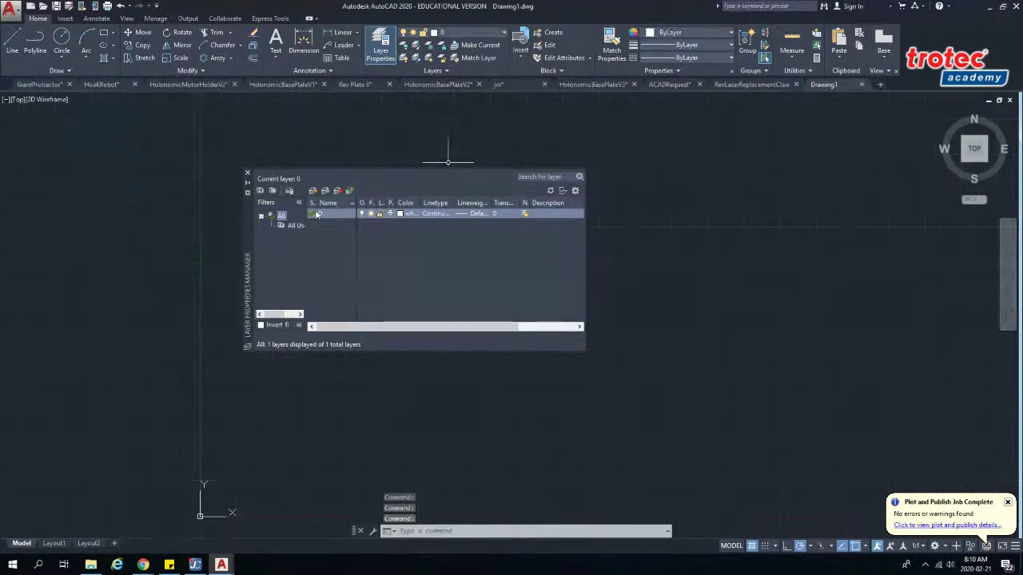
{"action": "left_click_drag", "start_coordinate": [250, 262], "coordinate": [450, 217]}
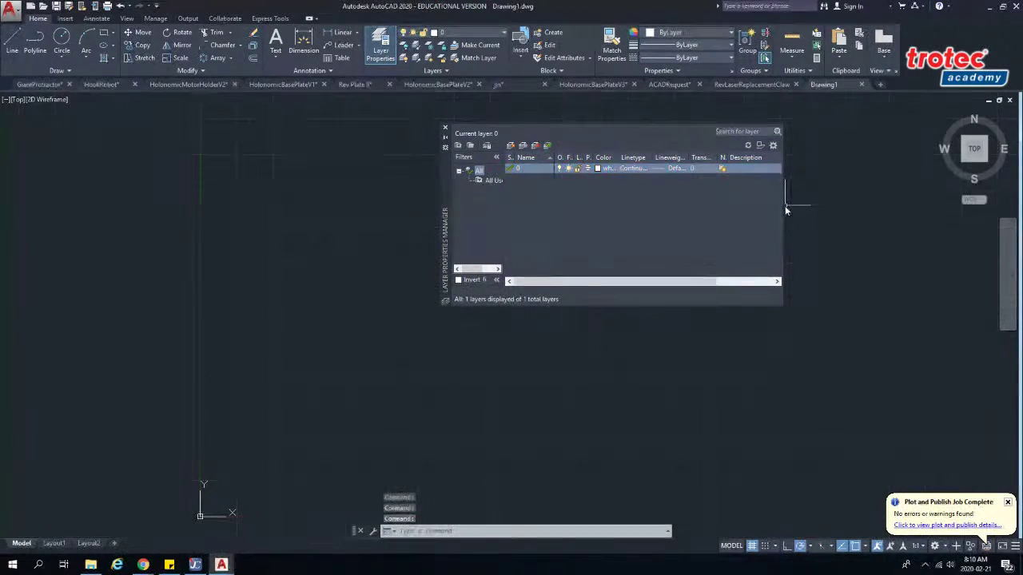
{"action": "left_click_drag", "start_coordinate": [784, 209], "coordinate": [931, 206]}
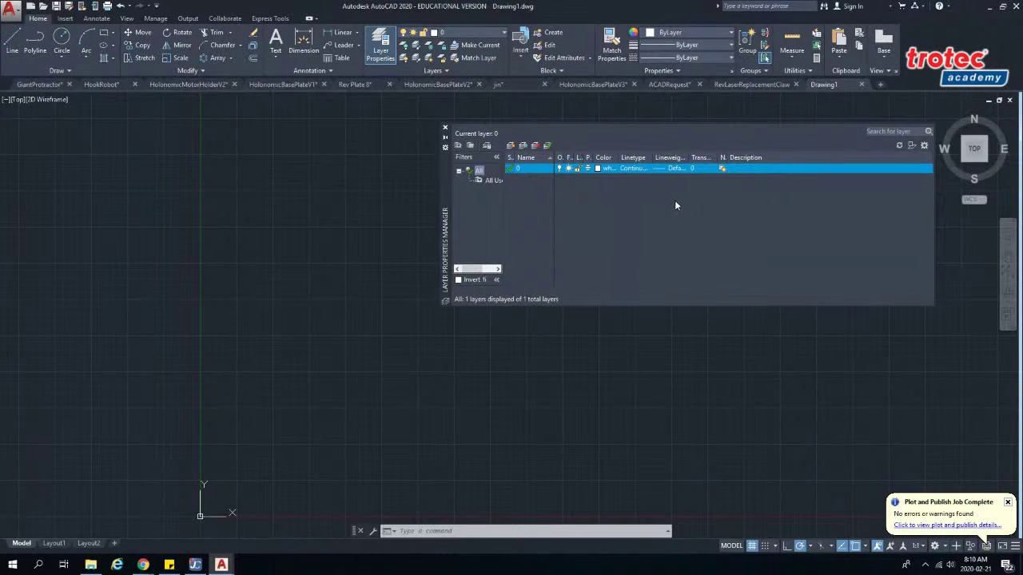
{"action": "double_click", "coordinate": [511, 146]}
{"action": "left_click", "coordinate": [606, 210]}
{"action": "type", "text": "Cut"}
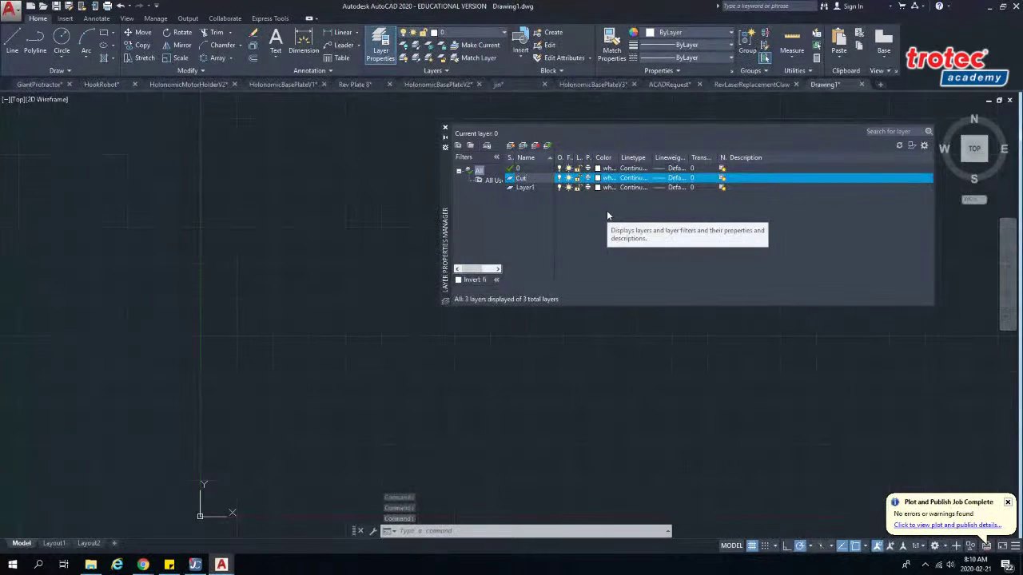
{"action": "key", "text": "Return"}
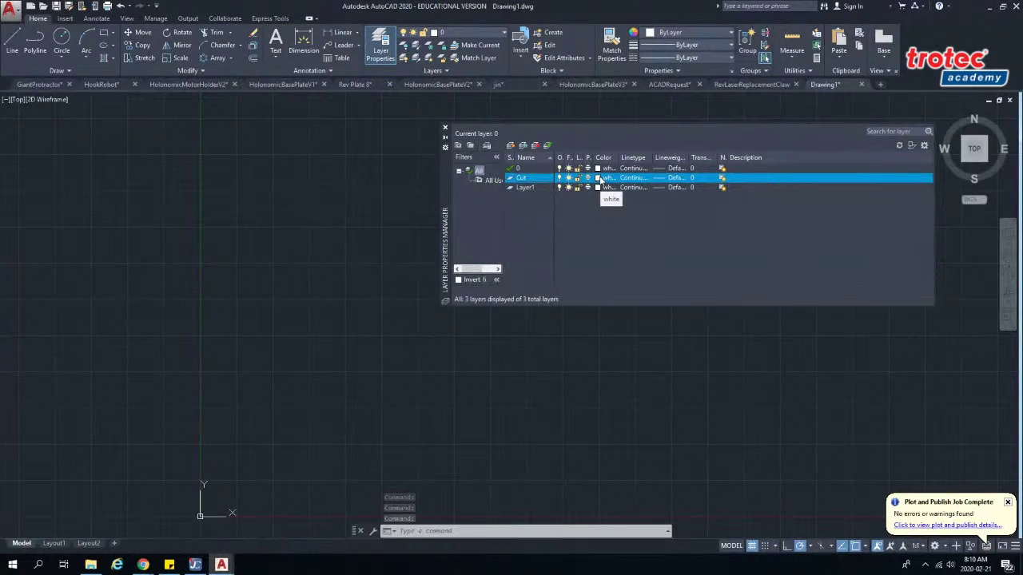
- Set the Cut layer's color to red and its lineweight to 0.00 mm
{"action": "left_click", "coordinate": [599, 179]}
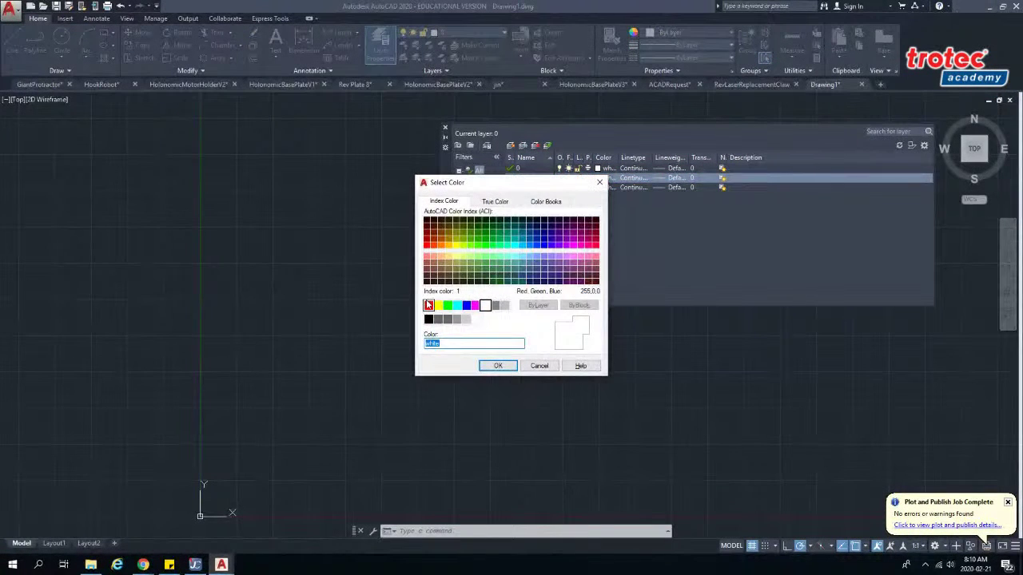
{"action": "left_click", "coordinate": [428, 305]}
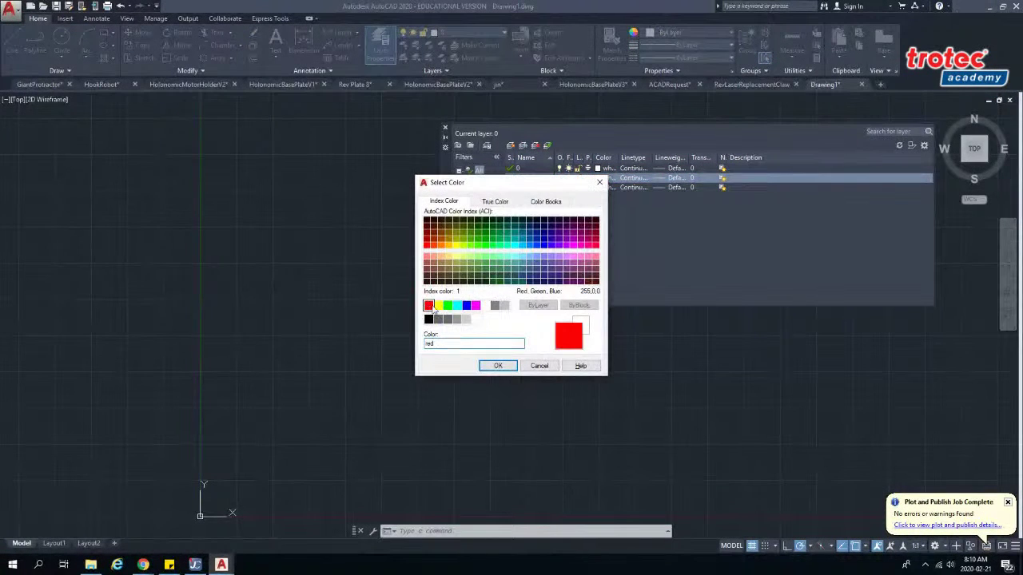
{"action": "left_click", "coordinate": [497, 366]}
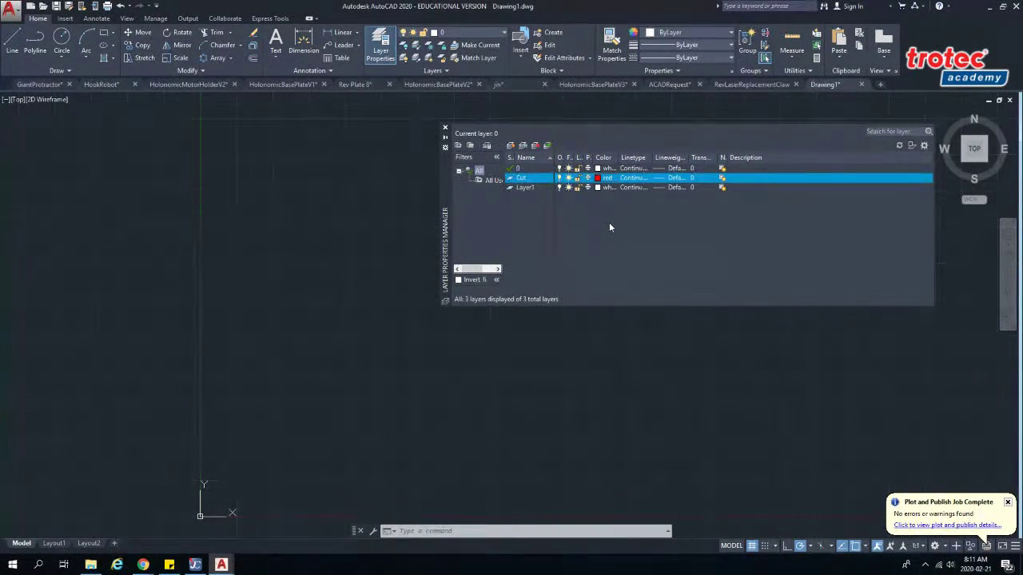
{"action": "left_click", "coordinate": [671, 183]}
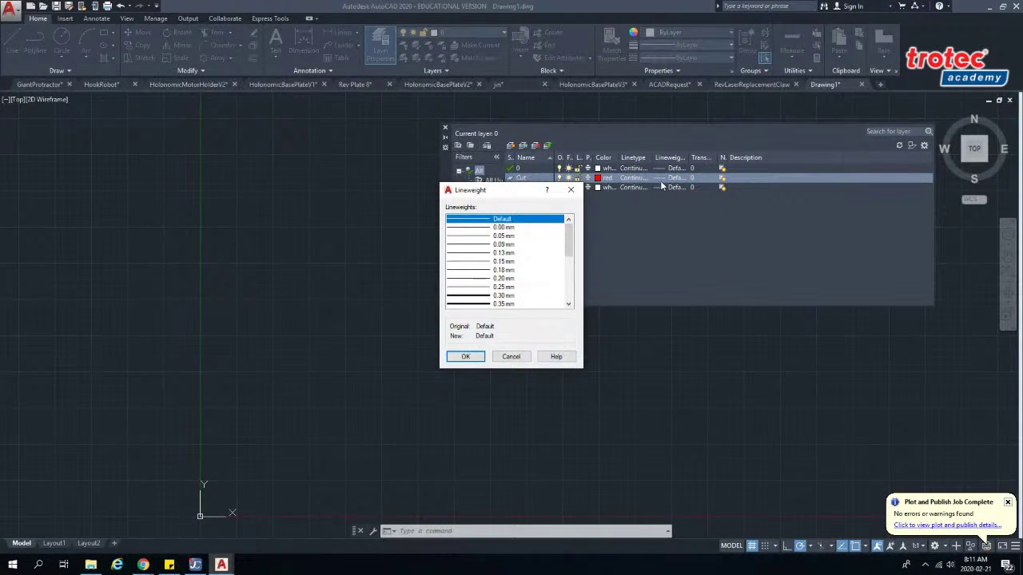
{"action": "left_click", "coordinate": [505, 228]}
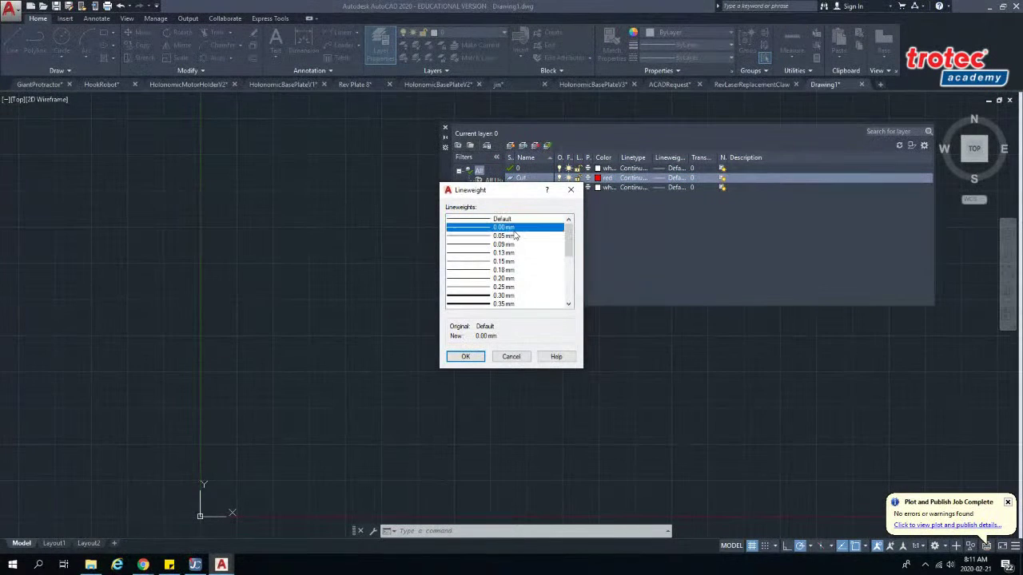
{"action": "left_click", "coordinate": [467, 357]}
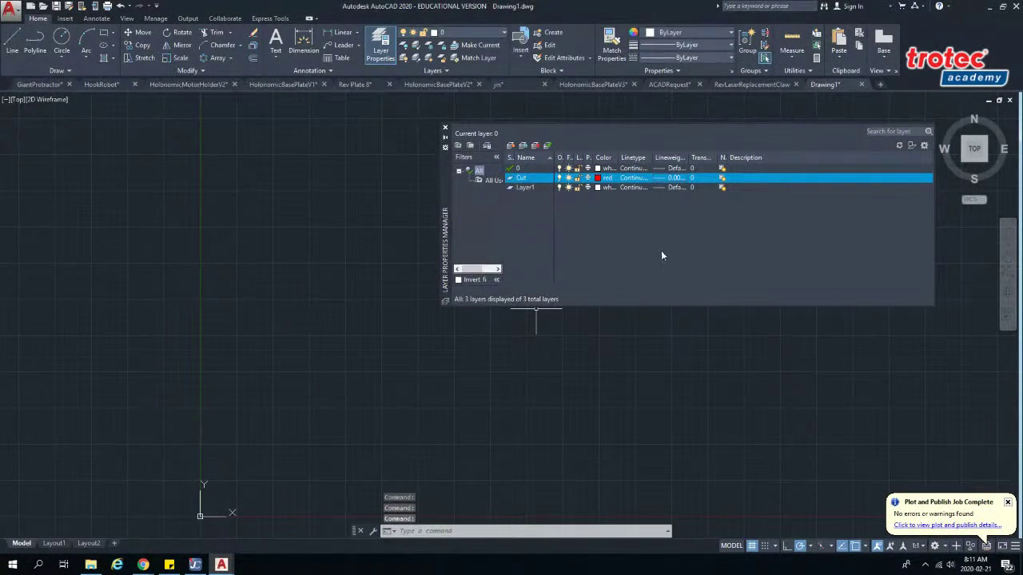
- Add a layer named Engrave with black color 250, and close the Layer Properties Manager
{"action": "left_click", "coordinate": [511, 147]}
{"action": "type", "text": "Engrave"}
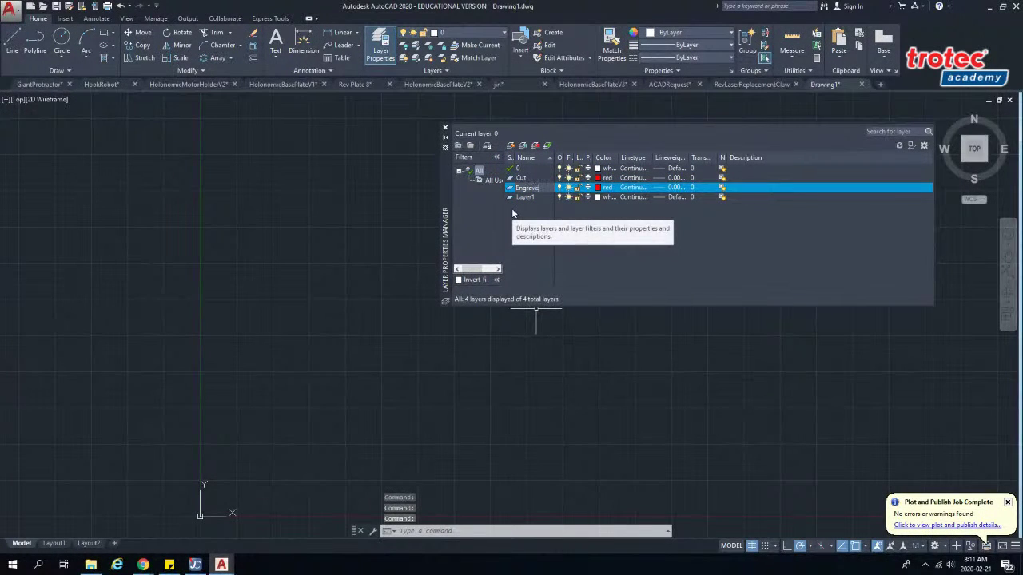
{"action": "key", "text": "Return"}
{"action": "left_click", "coordinate": [598, 192]}
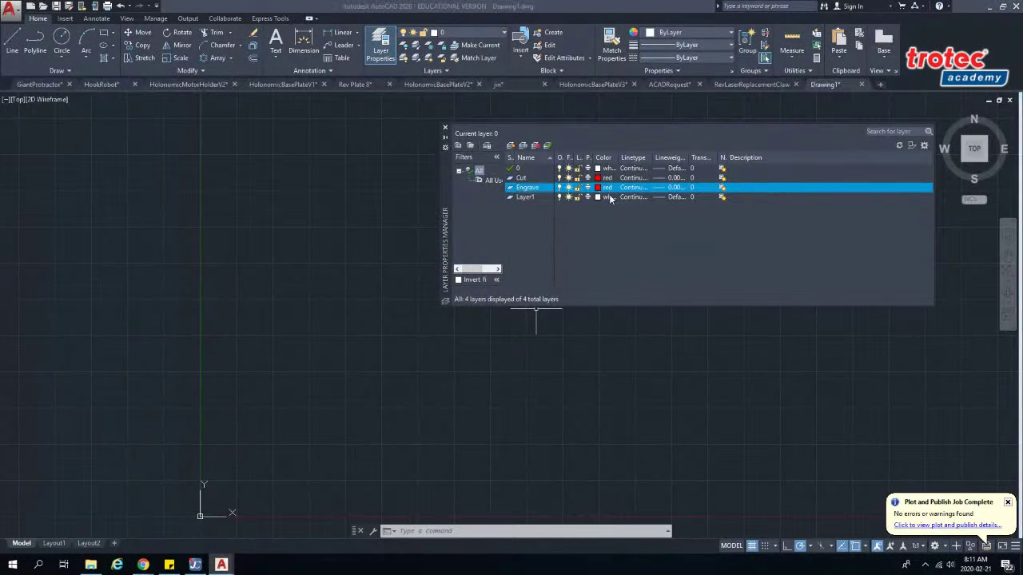
{"action": "left_click", "coordinate": [430, 319]}
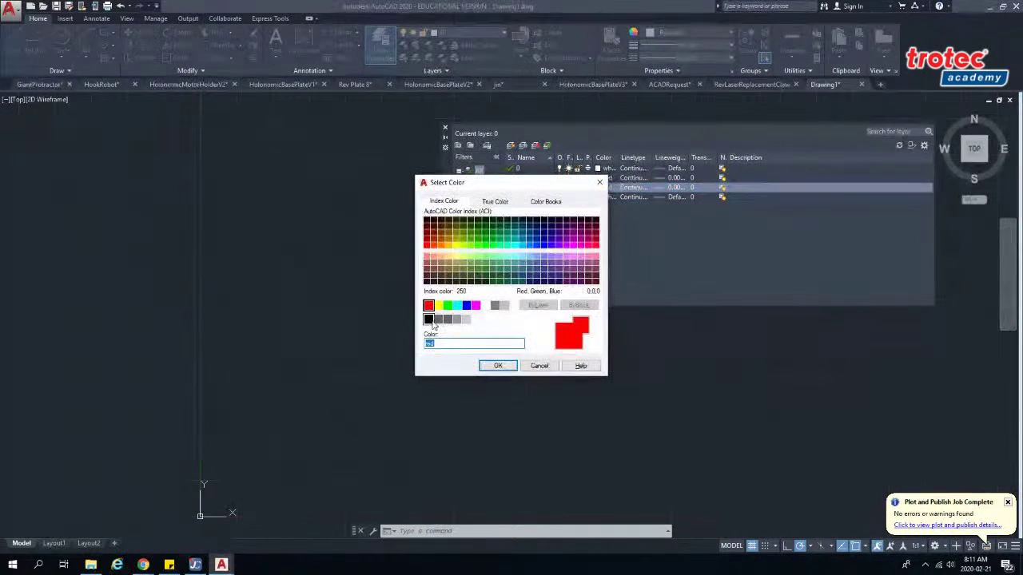
{"action": "left_click", "coordinate": [494, 365]}
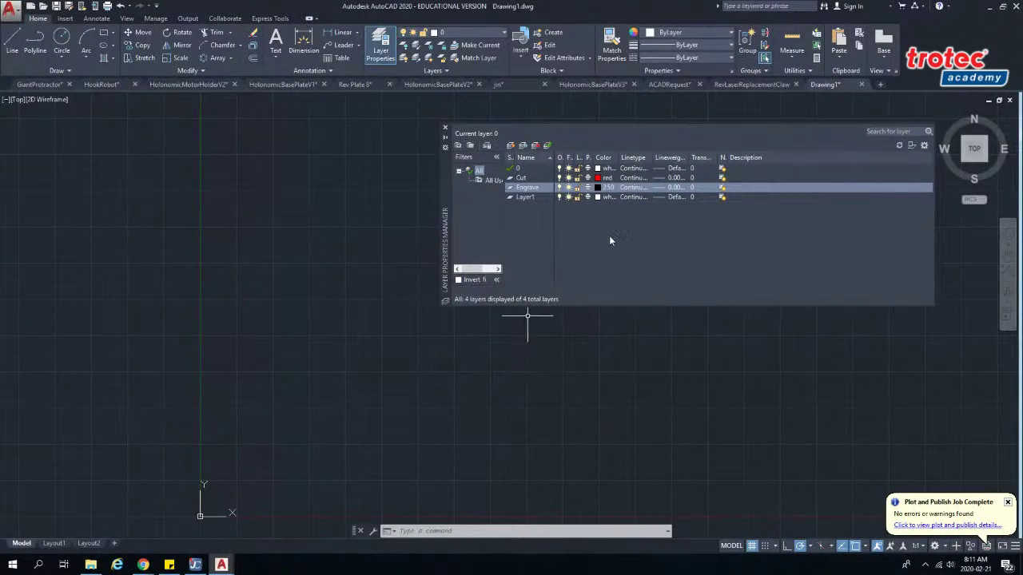
{"action": "left_click", "coordinate": [445, 129]}
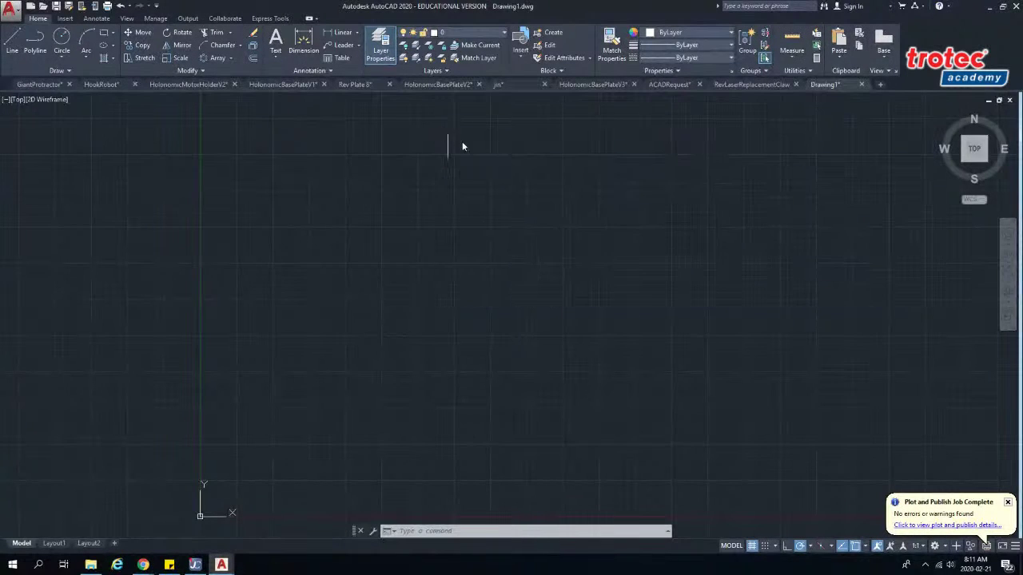
- Make Cut the current layer
{"action": "left_click", "coordinate": [463, 33]}
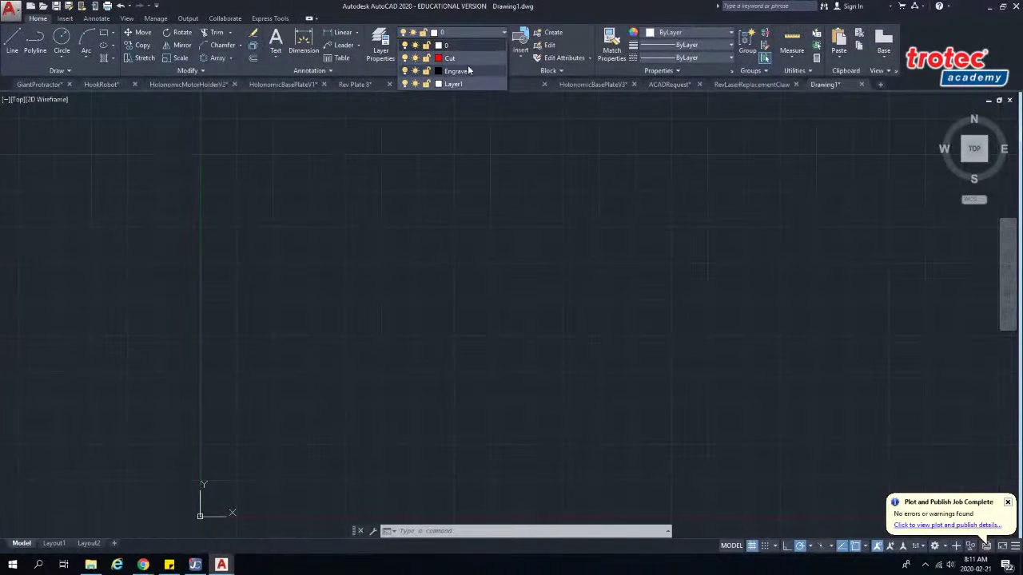
{"action": "left_click", "coordinate": [450, 59]}
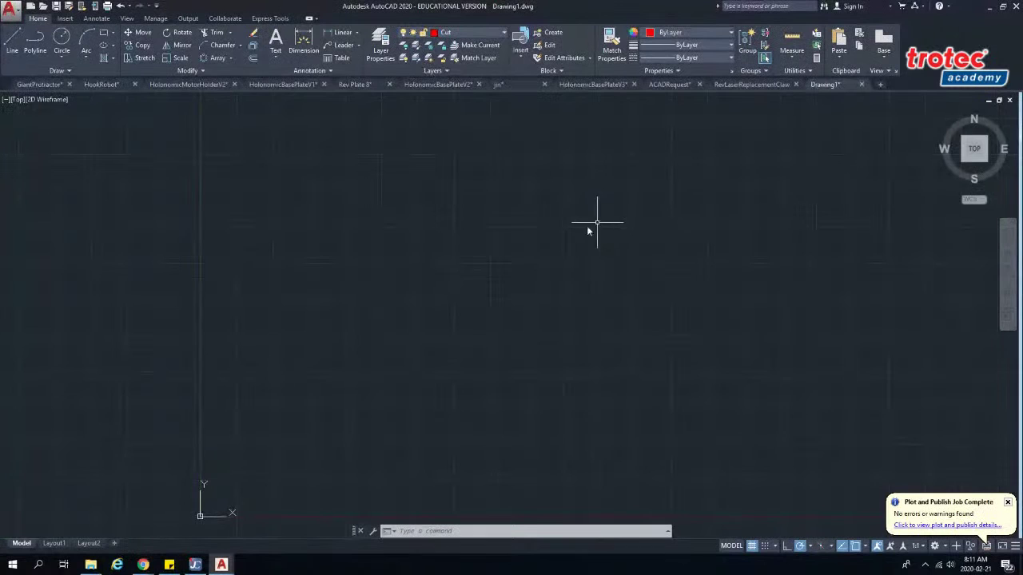
{"action": "key", "text": "Escape"}
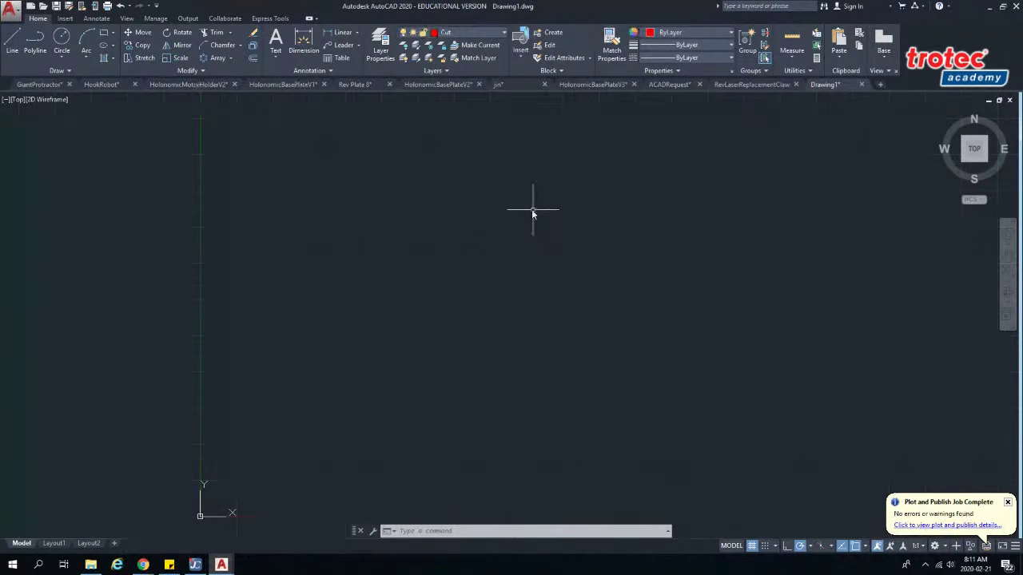
- Draw a line from the origin 0,0 to a point offset 10 in X and 7 in Y
{"action": "scroll", "coordinate": [475, 345], "scroll_direction": "down", "scroll_amount": 1}
{"action": "scroll", "coordinate": [447, 324], "scroll_direction": "down", "scroll_amount": 1}
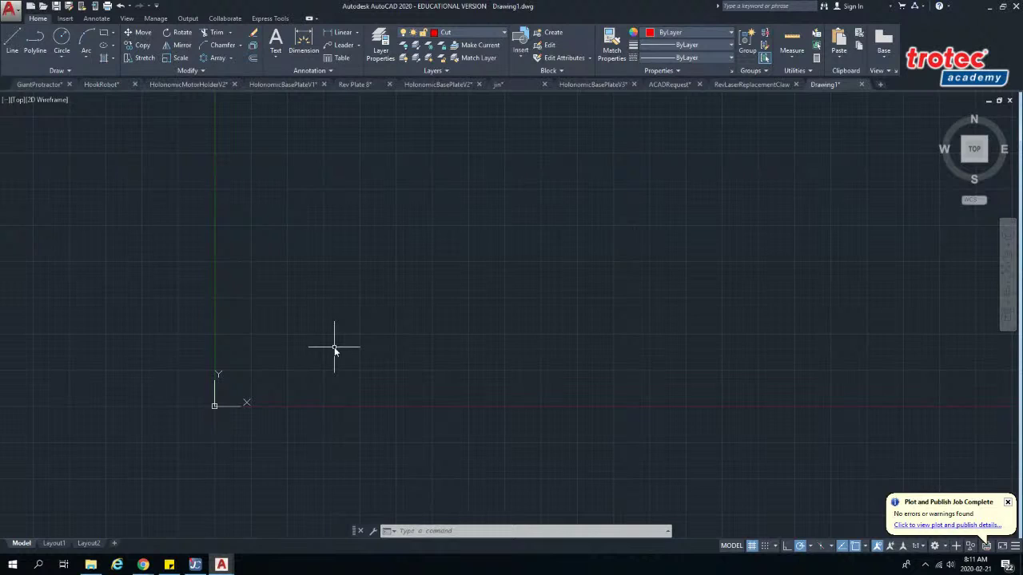
{"action": "type", "text": "LINE"}
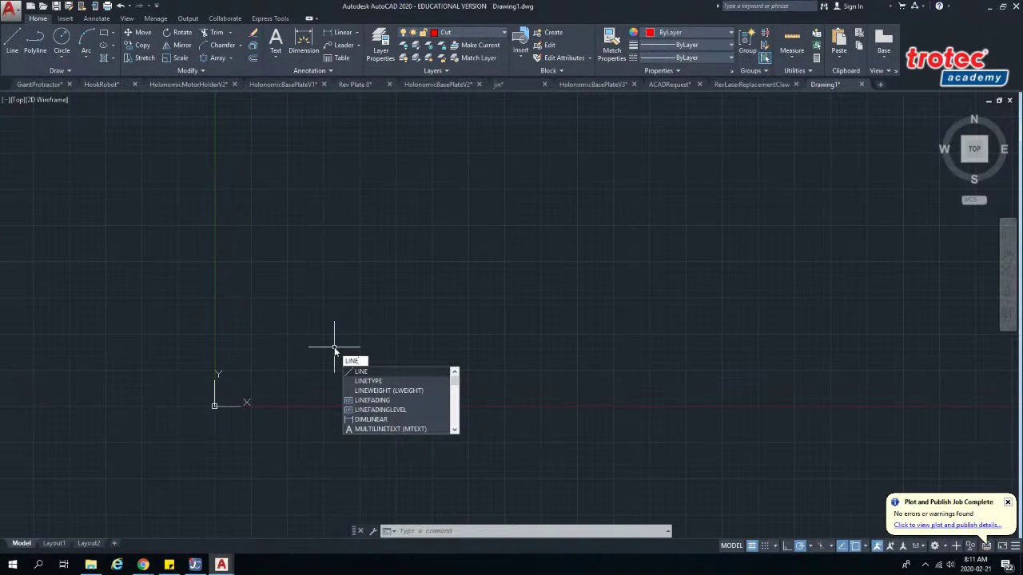
{"action": "key", "text": "Return"}
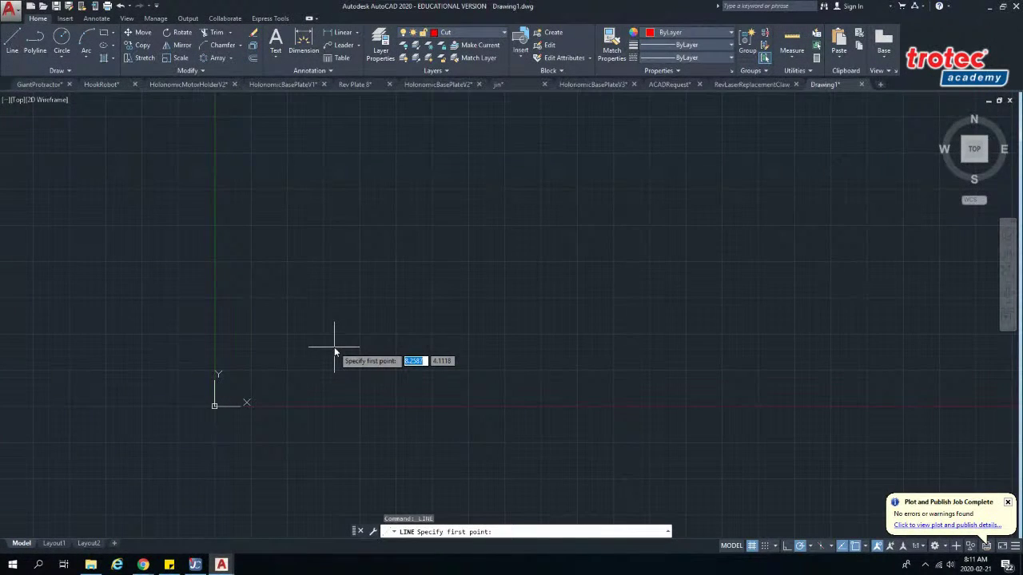
{"action": "type", "text": "0"}
{"action": "key", "text": "Tab"}
{"action": "type", "text": "0"}
{"action": "key", "text": "Return"}
{"action": "type", "text": "10"}
{"action": "key", "text": "Tab"}
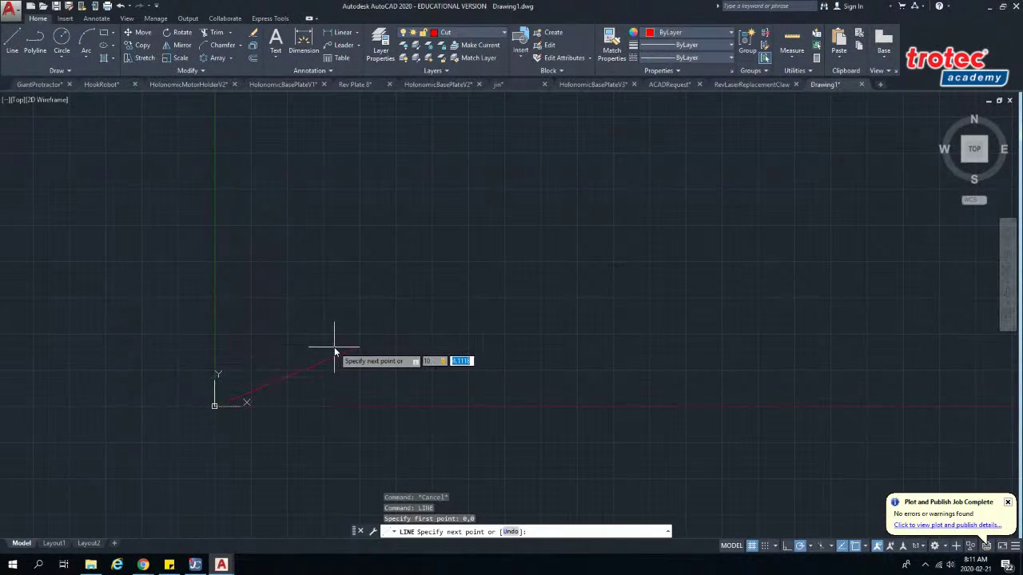
{"action": "type", "text": "7"}
{"action": "key", "text": "Return"}
{"action": "key", "text": "Escape"}
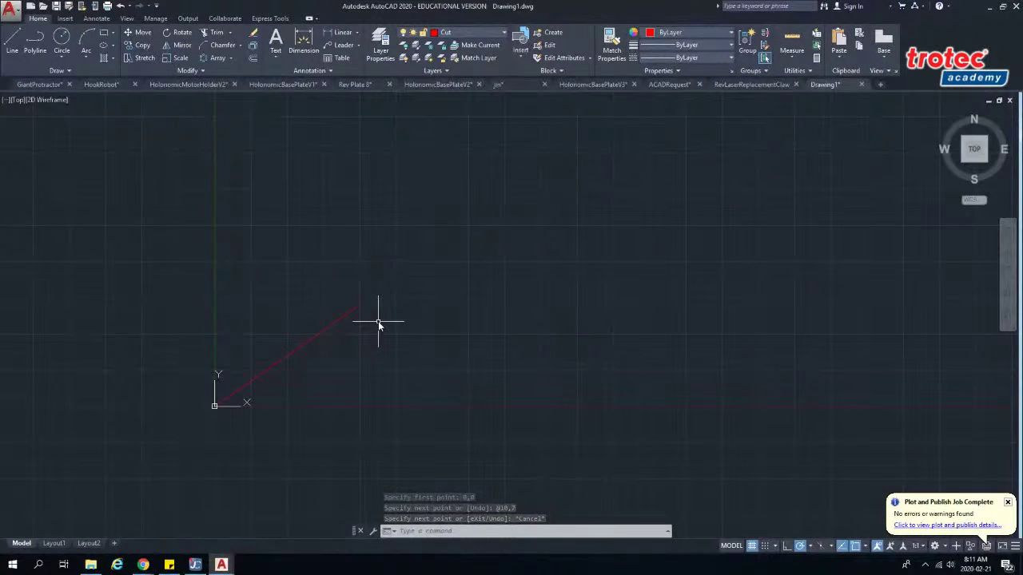
- Open the Properties palette for the diagonal line, float it in the drawing area, and dock it again
{"action": "left_click_drag", "start_coordinate": [375, 326], "coordinate": [305, 314]}
{"action": "type", "text": "properties"}
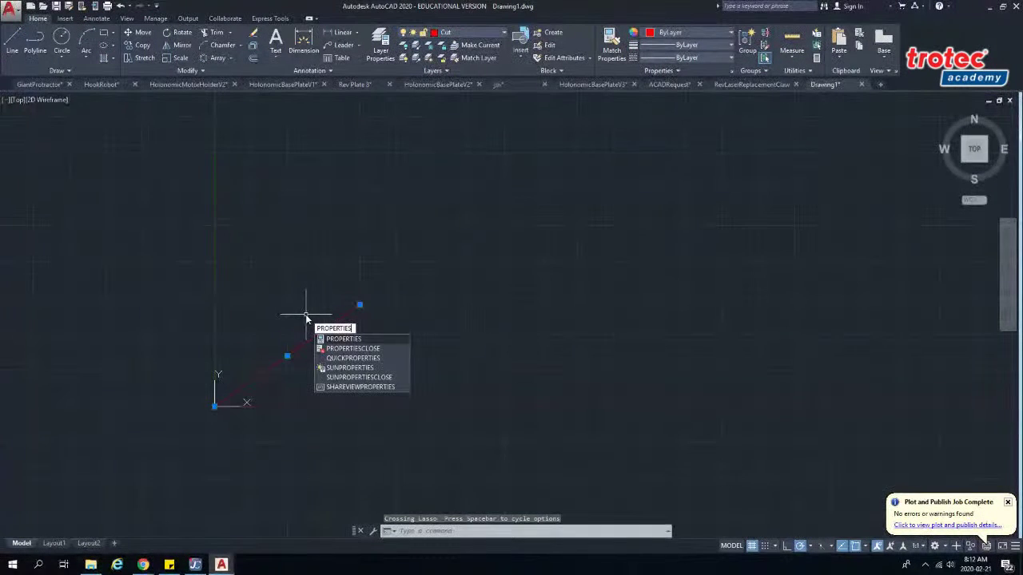
{"action": "key", "text": "Return"}
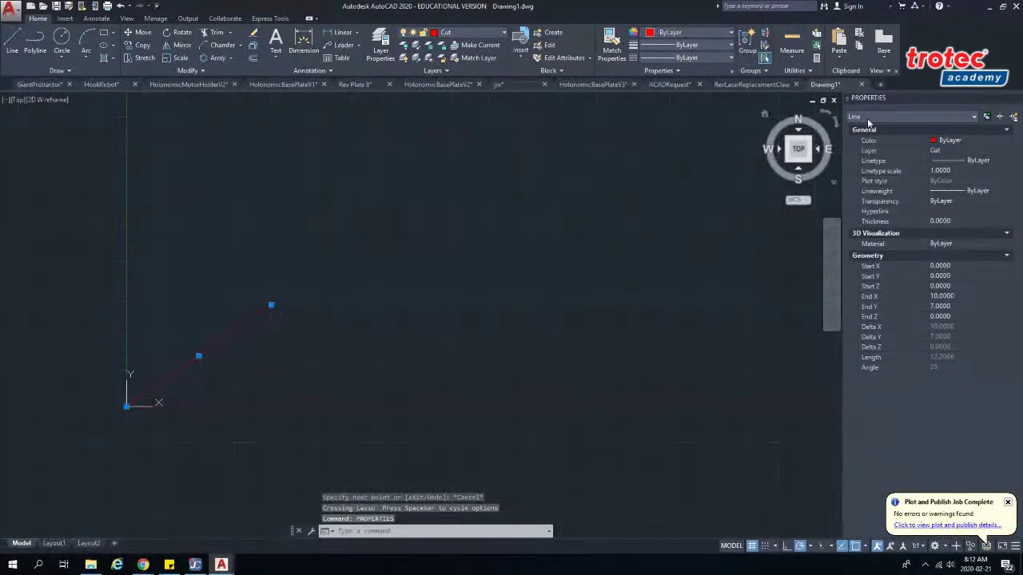
{"action": "left_click_drag", "start_coordinate": [903, 101], "coordinate": [582, 152]}
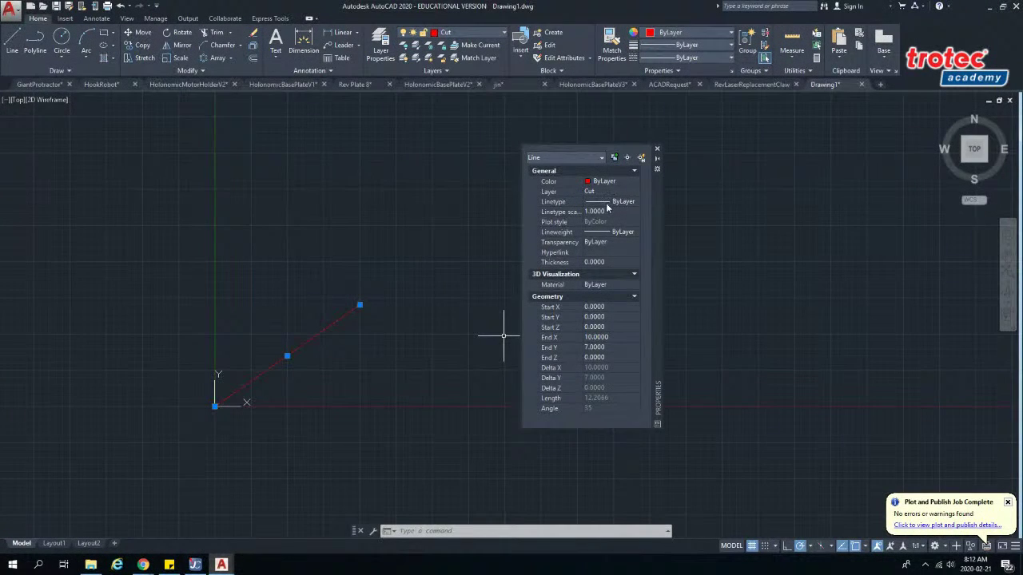
{"action": "left_click_drag", "start_coordinate": [656, 229], "coordinate": [1008, 243]}
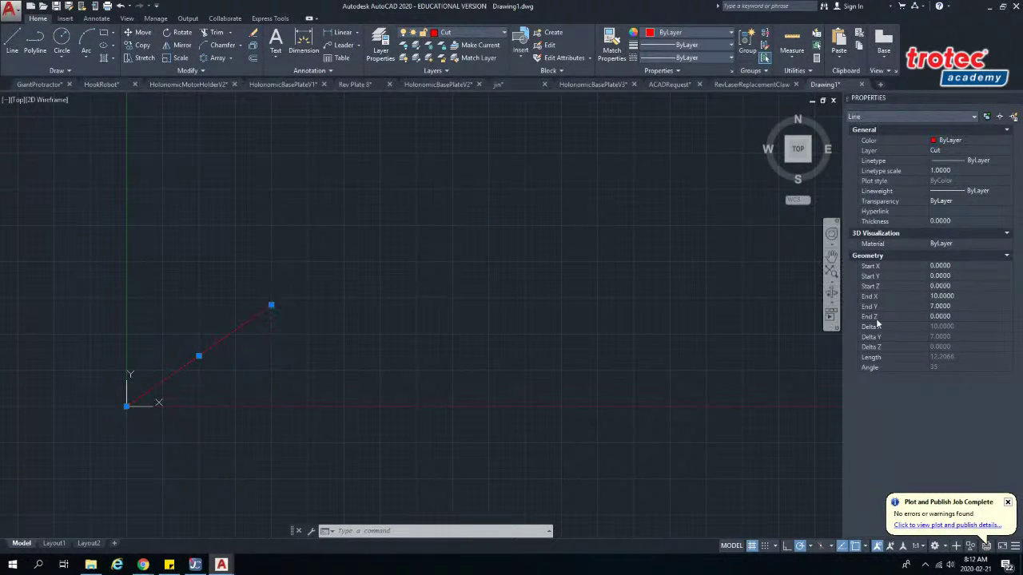
- Set the diagonal line's End Y coordinate to 5 and clear the selection
{"action": "left_click", "coordinate": [939, 307]}
{"action": "type", "text": "5"}
{"action": "key", "text": "Tab"}
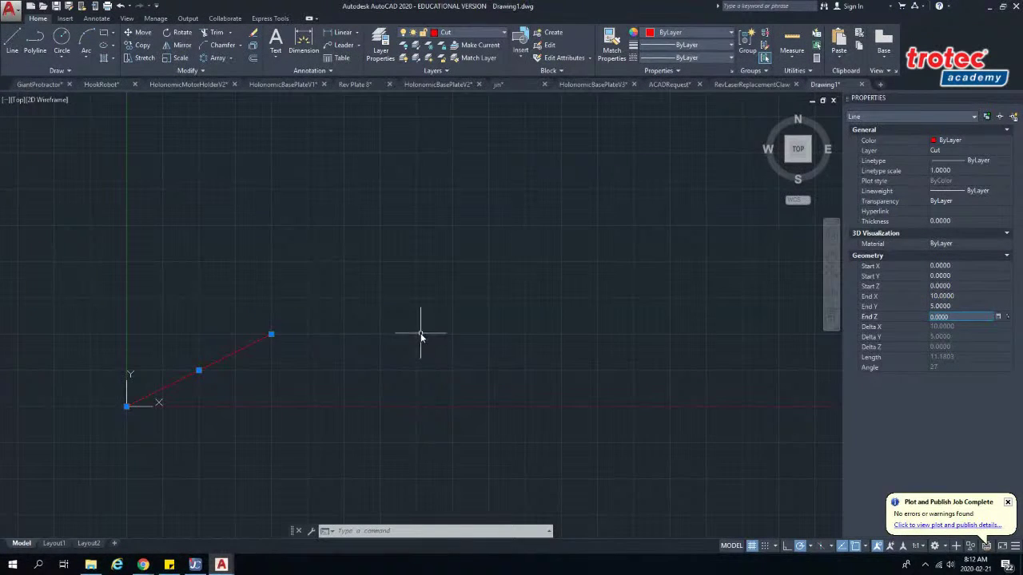
{"action": "key", "text": "Escape"}
- Delete the diagonal line that starts at the origin
{"action": "left_click_drag", "start_coordinate": [286, 350], "coordinate": [216, 335]}
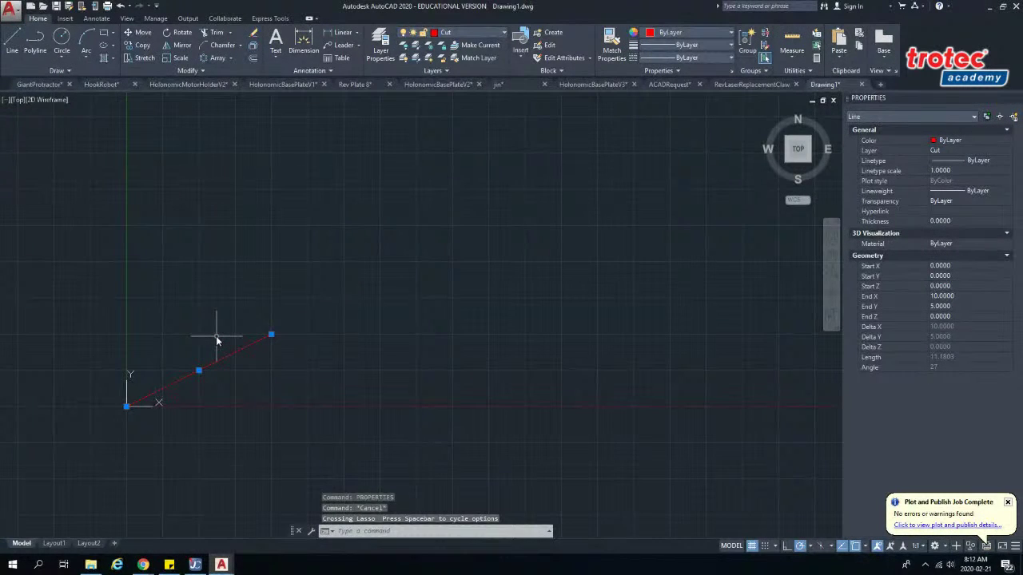
{"action": "key", "text": "Delete"}
- Draw a line 32 units long at 90°, starting from a free point slightly above and to the right of the origin
{"action": "scroll", "coordinate": [145, 406], "scroll_direction": "down", "scroll_amount": 1}
{"action": "scroll", "coordinate": [143, 406], "scroll_direction": "up", "scroll_amount": 5}
{"action": "mouse_move", "coordinate": [141, 406]}
{"action": "middle_mouse_down"}
{"action": "mouse_move", "coordinate": [192, 404]}
{"action": "mouse_move", "coordinate": [294, 432]}
{"action": "middle_mouse_up"}
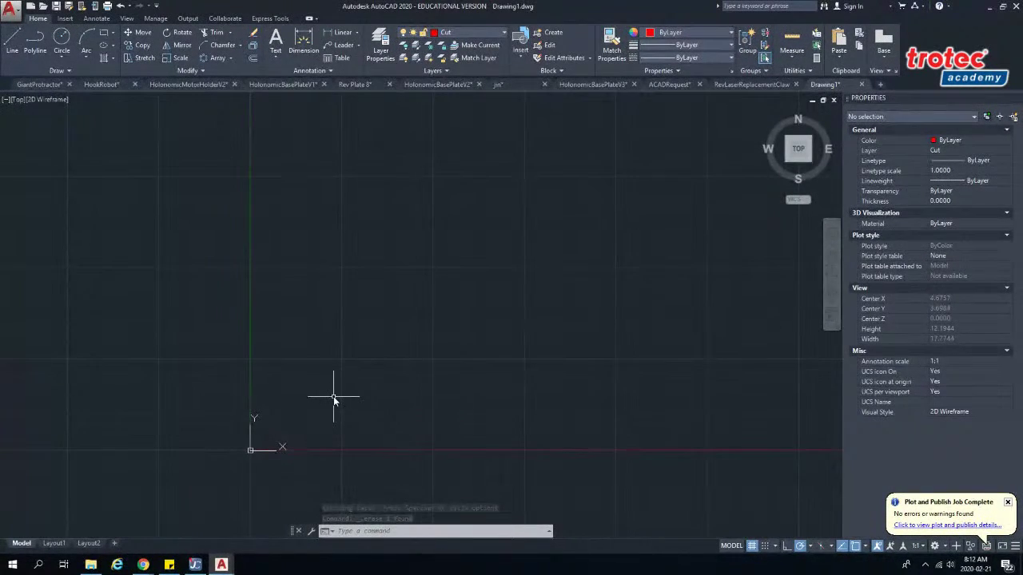
{"action": "key", "text": "F7"}
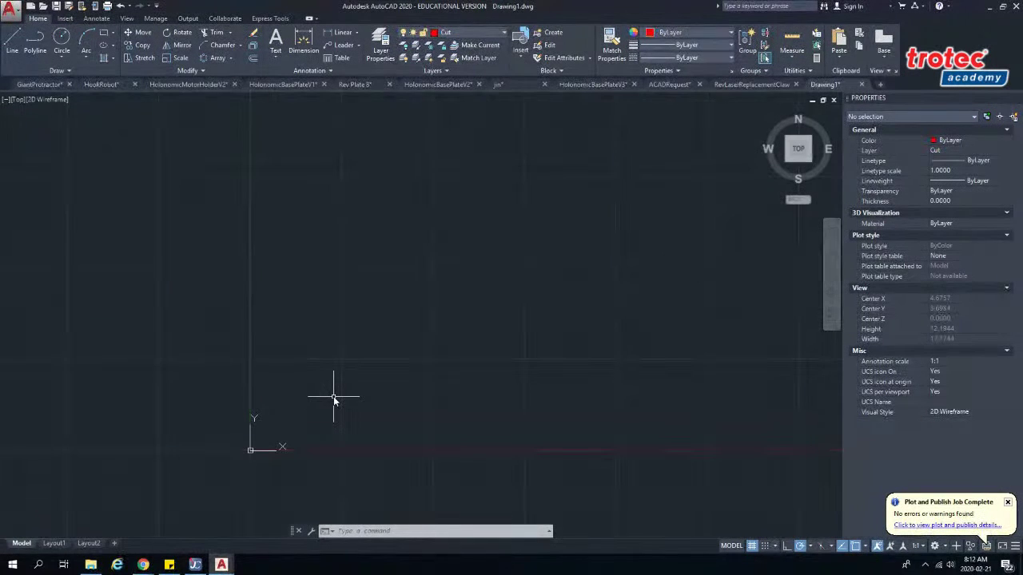
{"action": "middle_click_drag", "start_coordinate": [428, 382], "coordinate": [378, 386]}
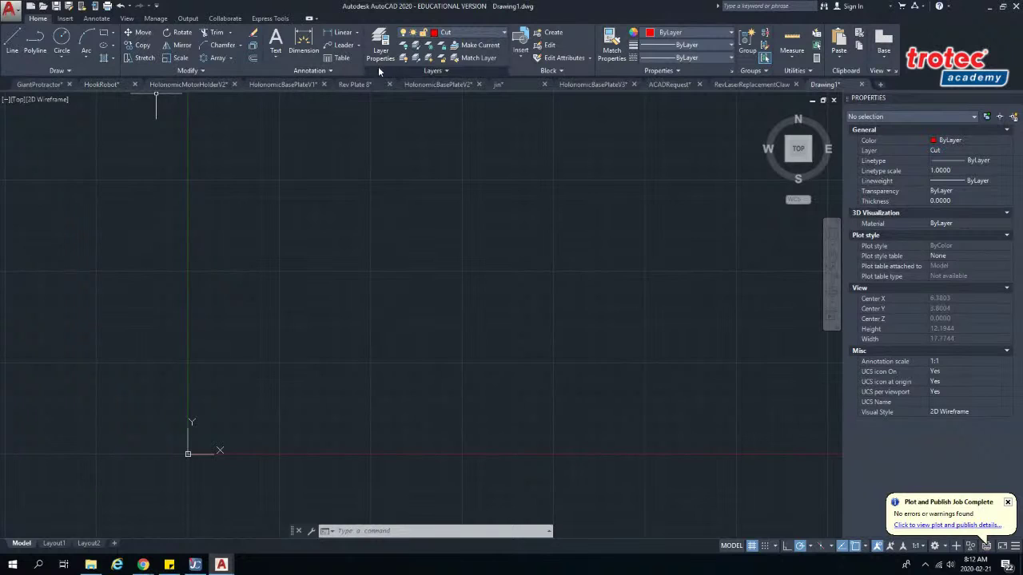
{"action": "left_click", "coordinate": [14, 44]}
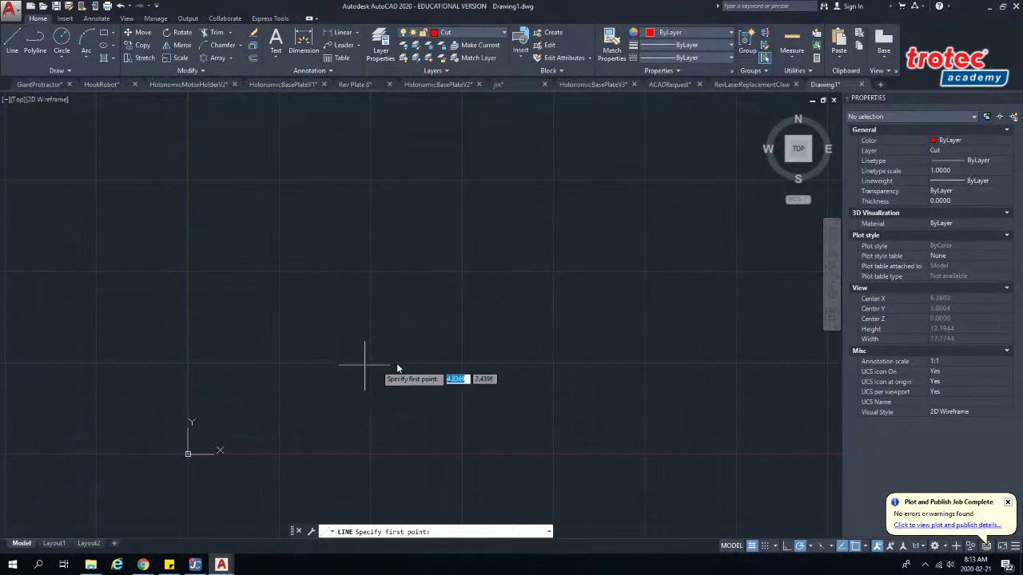
{"action": "left_click", "coordinate": [426, 370]}
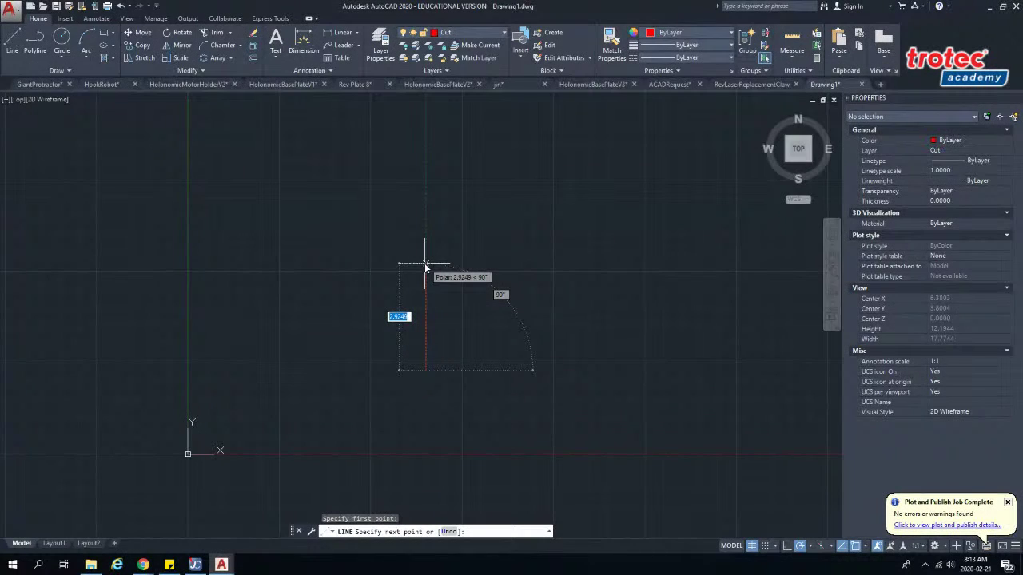
{"action": "type", "text": "3"}
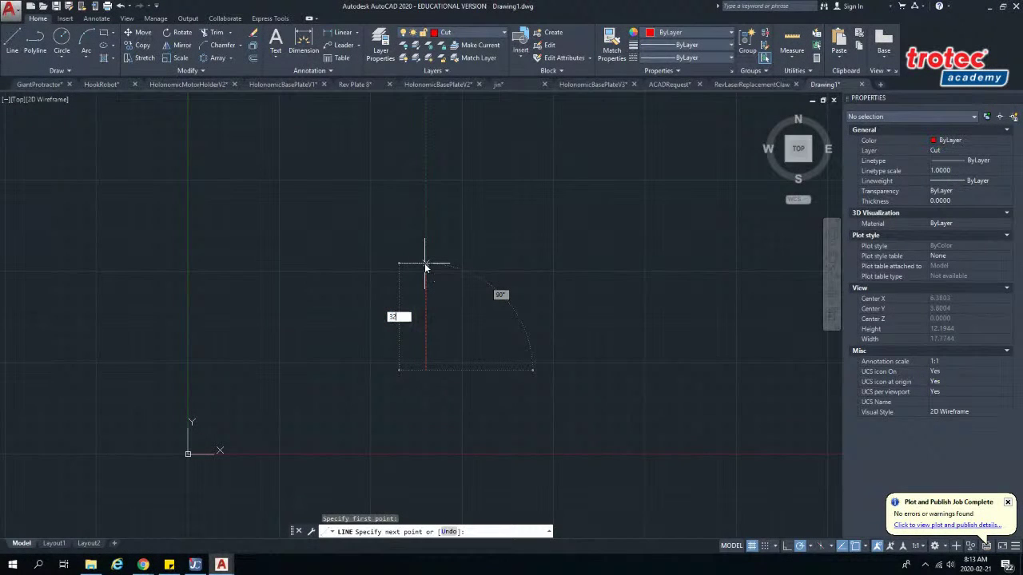
{"action": "type", "text": "2"}
{"action": "key", "text": "Return"}
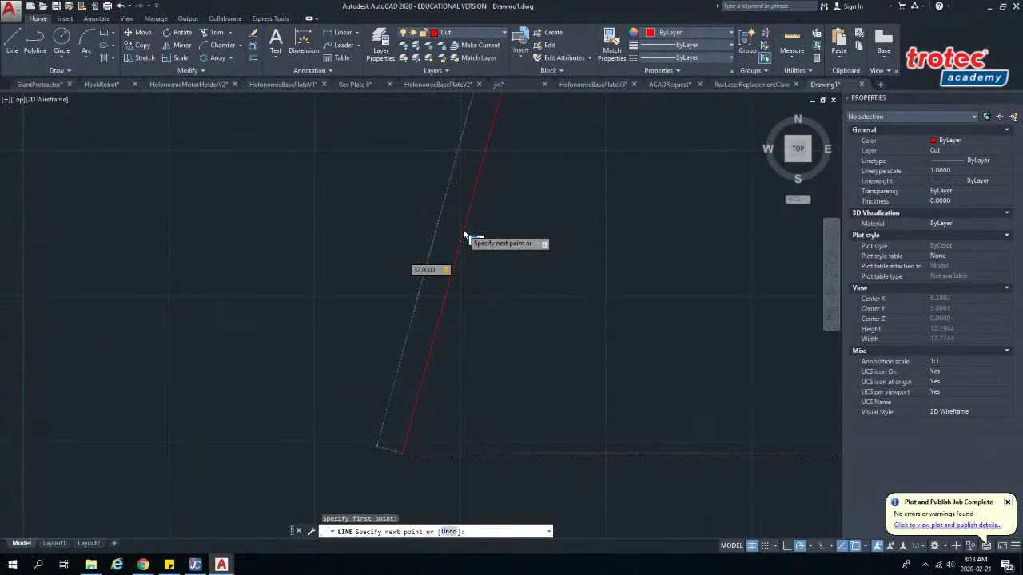
{"action": "scroll", "coordinate": [464, 231], "scroll_direction": "down", "scroll_amount": 3}
{"action": "scroll", "coordinate": [465, 234], "scroll_direction": "down", "scroll_amount": 3}
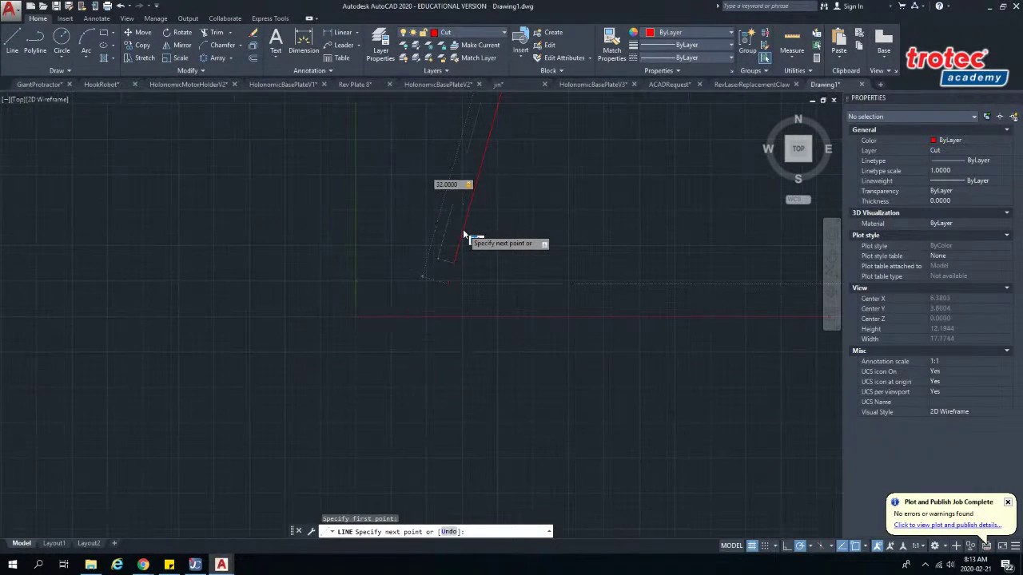
{"action": "middle_click_drag", "start_coordinate": [472, 191], "coordinate": [382, 312]}
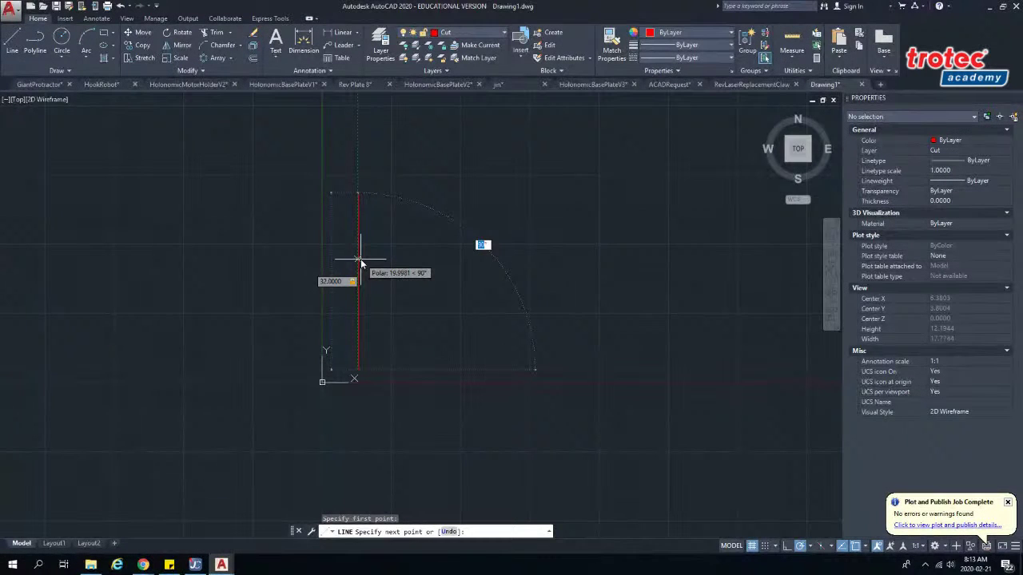
{"action": "type", "text": "90"}
{"action": "key", "text": "Return"}
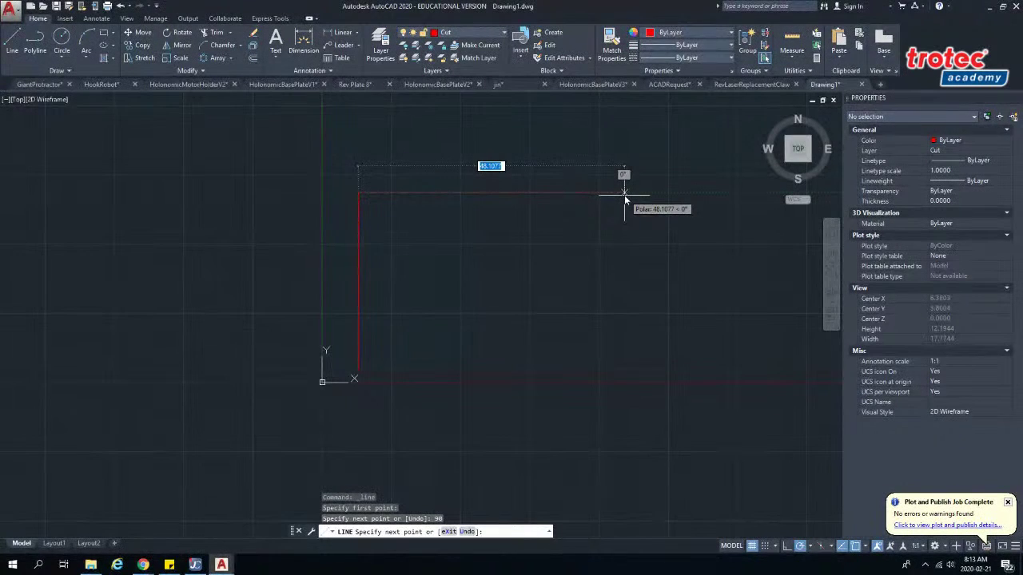
- Continue from the vertical line's upper end with a 128-unit horizontal segment to the right, and end the line
{"action": "type", "text": "64"}
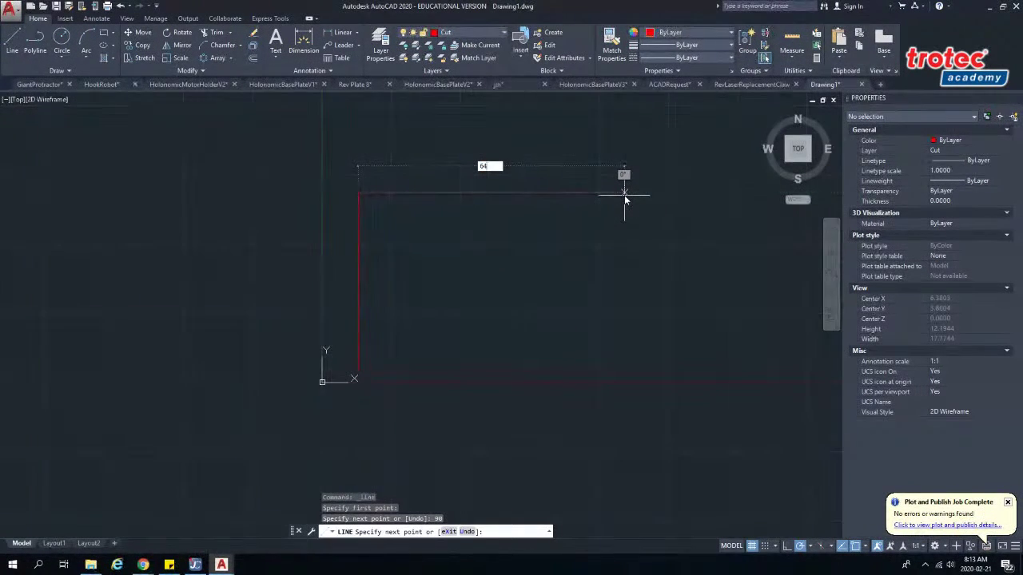
{"action": "key", "text": "BackSpace"}
{"action": "key", "text": "BackSpace"}
{"action": "type", "text": "128"}
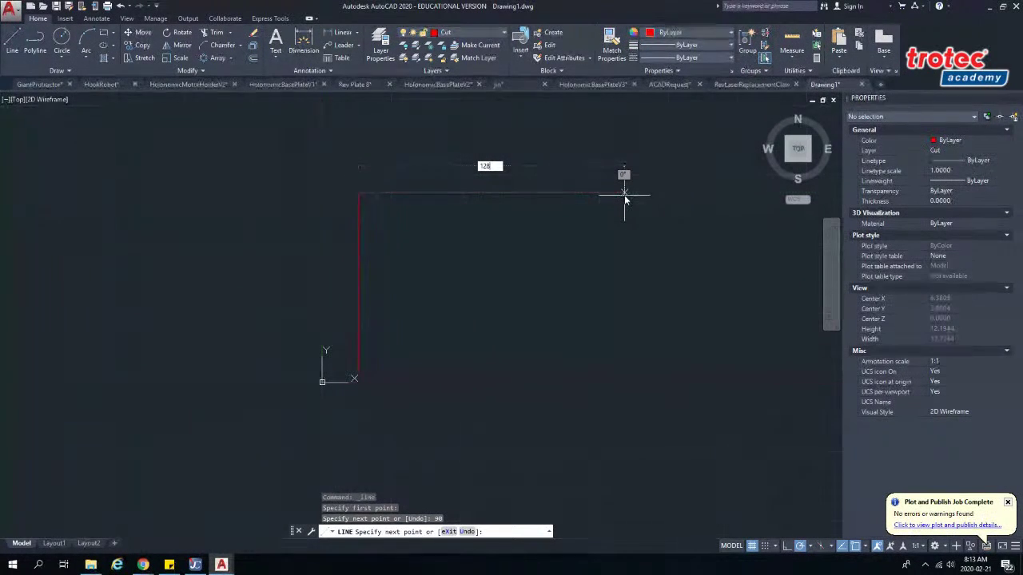
{"action": "key", "text": "Return"}
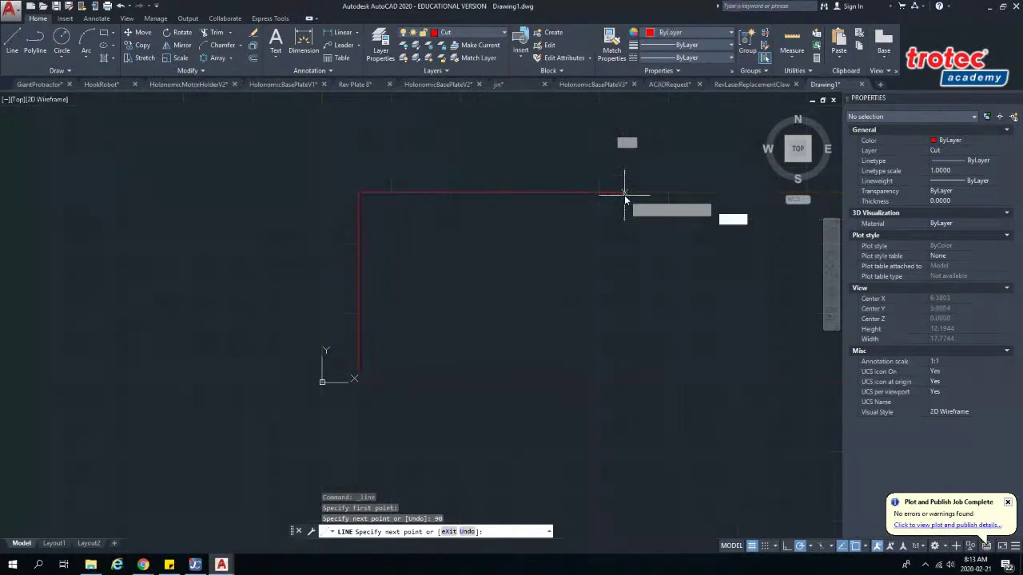
{"action": "scroll", "coordinate": [624, 195], "scroll_direction": "up", "scroll_amount": 3}
{"action": "scroll", "coordinate": [623, 206], "scroll_direction": "down", "scroll_amount": 2}
{"action": "scroll", "coordinate": [639, 203], "scroll_direction": "down", "scroll_amount": 1}
{"action": "middle_click_drag", "start_coordinate": [646, 203], "coordinate": [547, 209]}
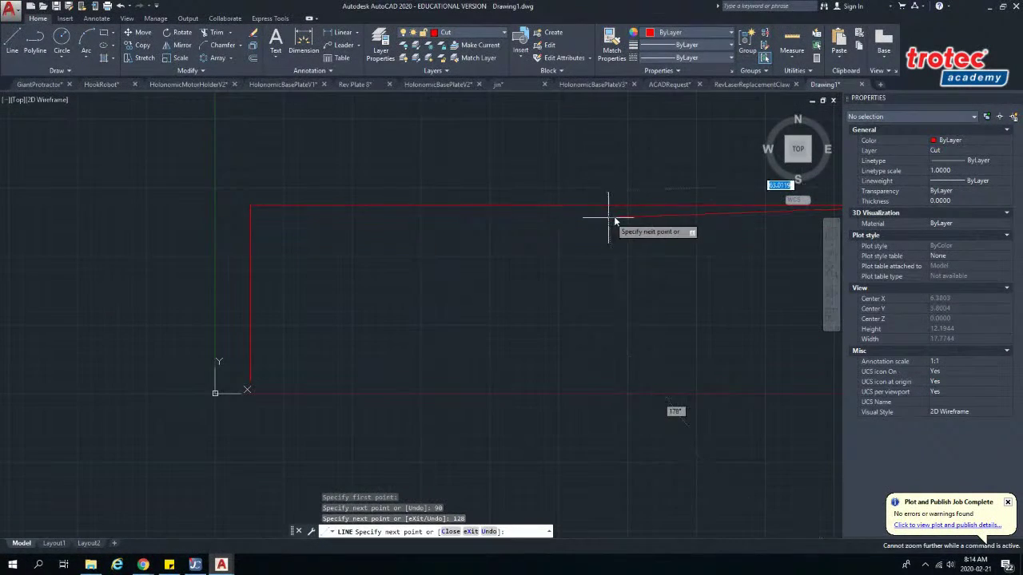
{"action": "key", "text": "Escape"}
{"action": "scroll", "coordinate": [703, 227], "scroll_direction": "down", "scroll_amount": 2}
{"action": "middle_click_drag", "start_coordinate": [705, 228], "coordinate": [535, 234]}
{"action": "scroll", "coordinate": [535, 233], "scroll_direction": "up", "scroll_amount": 2}
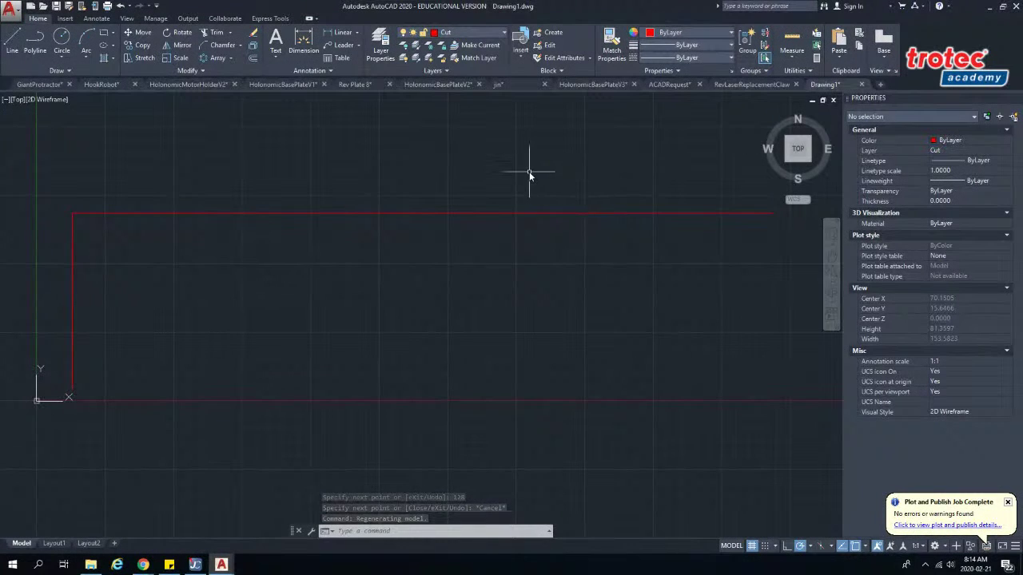
- Draw a rectangle from the point aligned with both lines' free ends to the corner where the two lines meet
{"action": "type", "text": "c"}
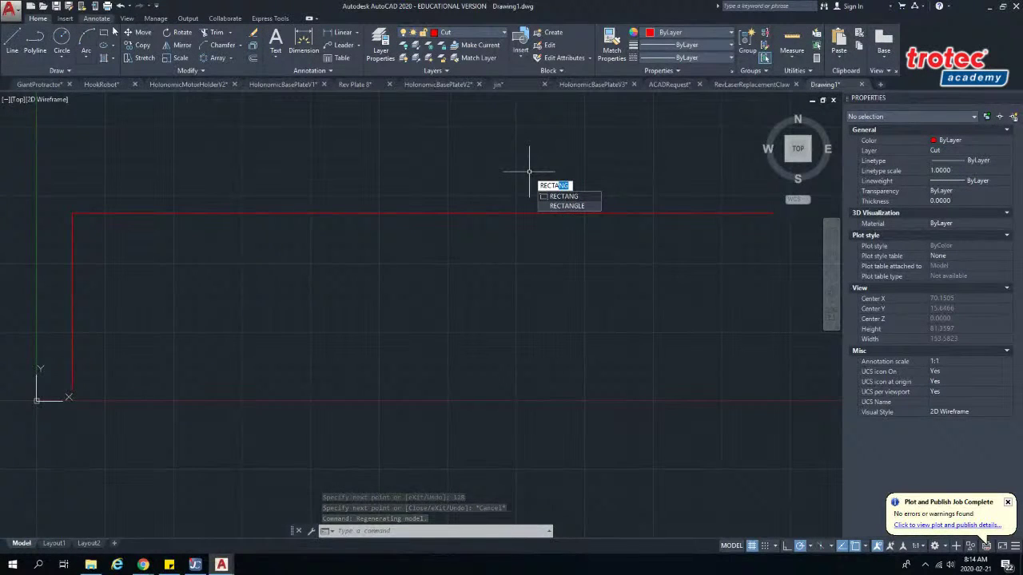
{"action": "key", "text": "Return"}
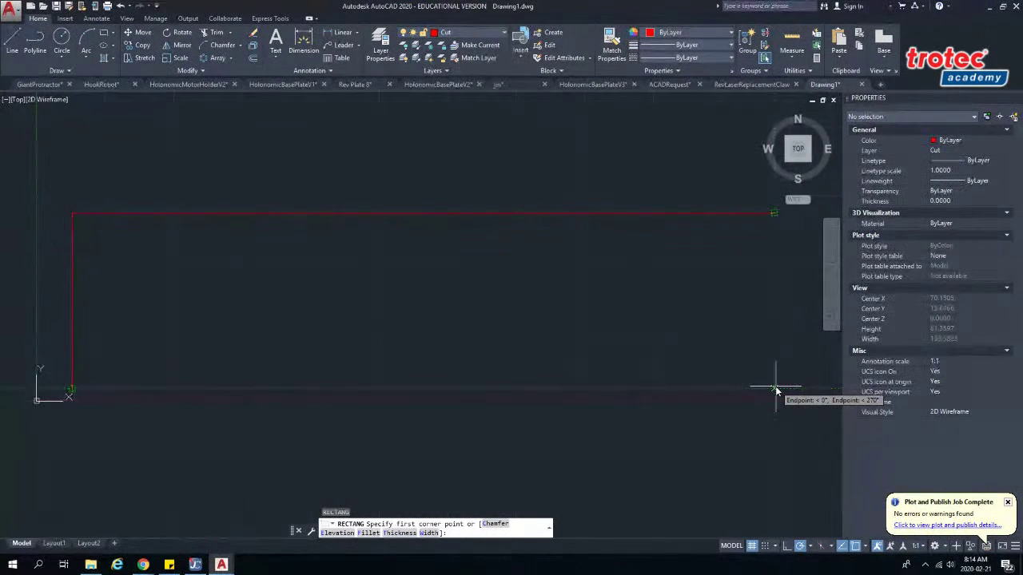
{"action": "left_click", "coordinate": [775, 389]}
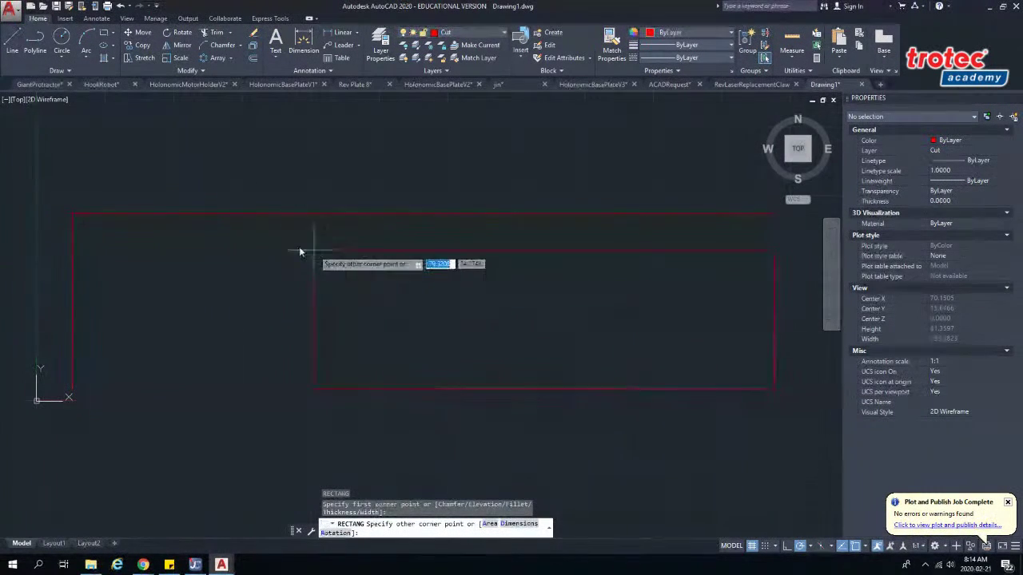
{"action": "left_click", "coordinate": [71, 215]}
{"action": "key", "text": "Escape"}
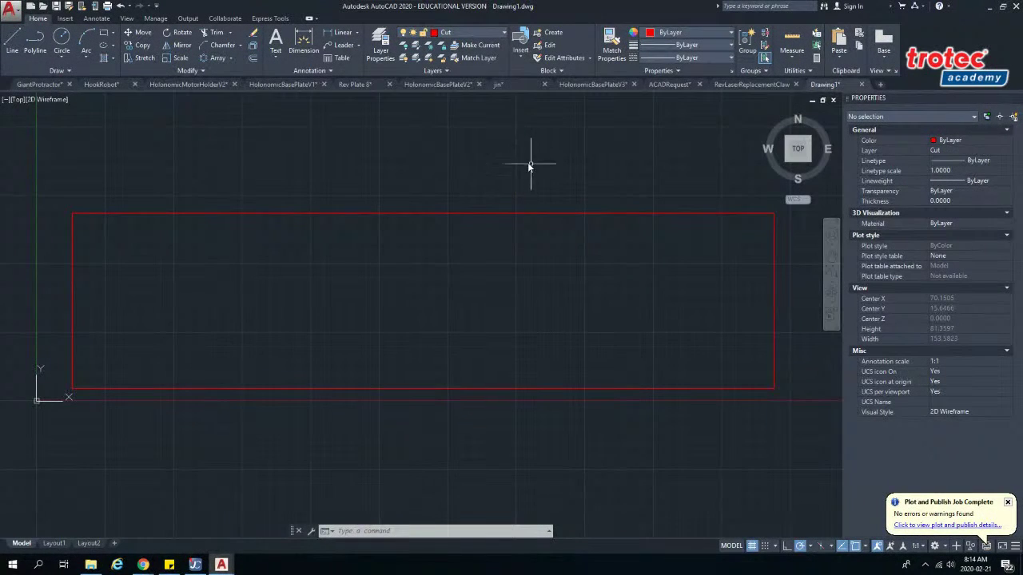
- Delete the separate horizontal and vertical lines that overlap the rectangle, keeping only the rectangle
{"action": "mouse_move", "coordinate": [458, 143]}
{"action": "left_mouse_down"}
{"action": "mouse_move", "coordinate": [580, 151]}
{"action": "mouse_move", "coordinate": [625, 170]}
{"action": "mouse_move", "coordinate": [530, 220]}
{"action": "mouse_move", "coordinate": [705, 185]}
{"action": "mouse_move", "coordinate": [793, 213]}
{"action": "mouse_move", "coordinate": [739, 236]}
{"action": "mouse_move", "coordinate": [573, 243]}
{"action": "mouse_move", "coordinate": [123, 235]}
{"action": "mouse_move", "coordinate": [54, 220]}
{"action": "mouse_move", "coordinate": [58, 199]}
{"action": "mouse_move", "coordinate": [123, 188]}
{"action": "mouse_move", "coordinate": [400, 184]}
{"action": "left_mouse_up"}
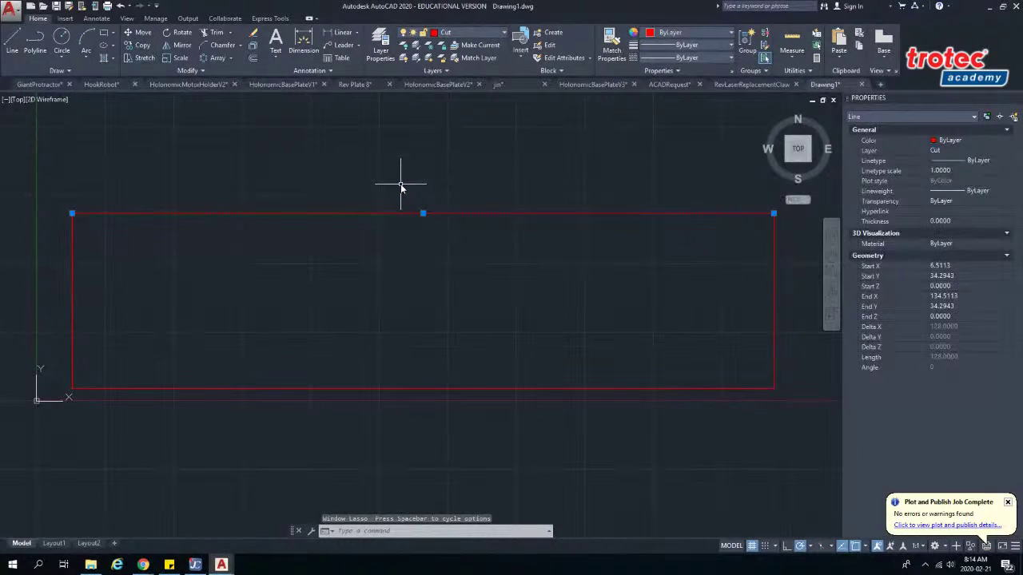
{"action": "key", "text": "Delete"}
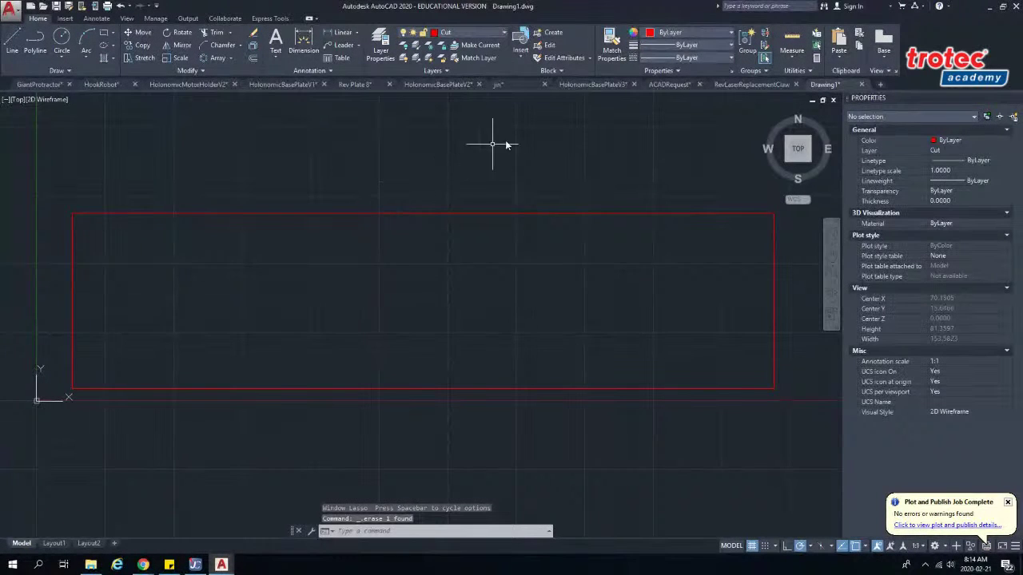
{"action": "mouse_move", "coordinate": [600, 134]}
{"action": "left_mouse_down"}
{"action": "mouse_move", "coordinate": [541, 139]}
{"action": "mouse_move", "coordinate": [503, 183]}
{"action": "mouse_move", "coordinate": [455, 185]}
{"action": "mouse_move", "coordinate": [452, 223]}
{"action": "mouse_move", "coordinate": [490, 203]}
{"action": "mouse_move", "coordinate": [597, 195]}
{"action": "left_mouse_up"}
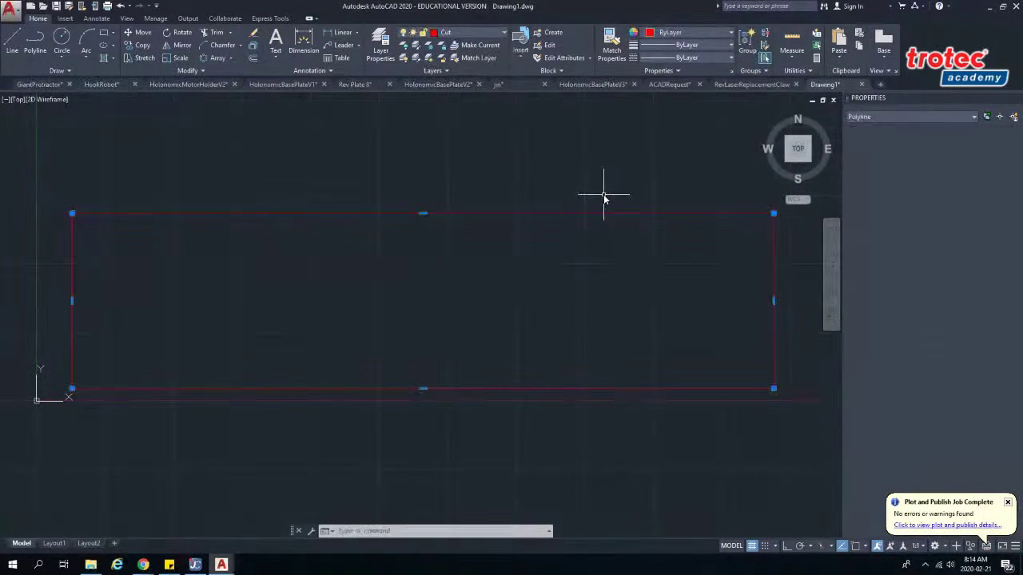
{"action": "key", "text": "Escape"}
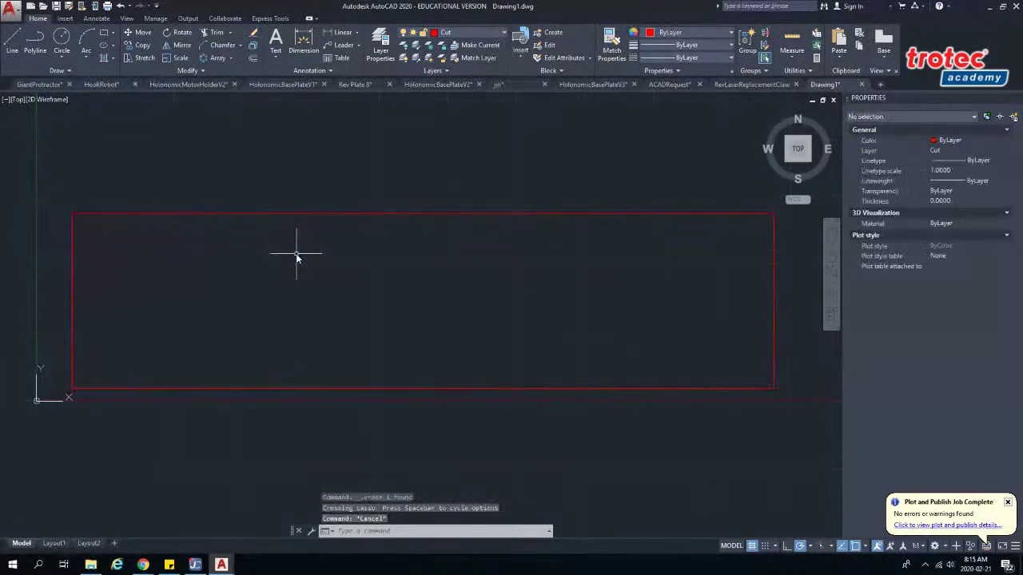
{"action": "left_click", "coordinate": [123, 186]}
{"action": "mouse_move", "coordinate": [123, 185]}
{"action": "left_mouse_down"}
{"action": "mouse_move", "coordinate": [160, 182]}
{"action": "mouse_move", "coordinate": [162, 193]}
{"action": "mouse_move", "coordinate": [105, 423]}
{"action": "mouse_move", "coordinate": [56, 424]}
{"action": "mouse_move", "coordinate": [38, 374]}
{"action": "mouse_move", "coordinate": [38, 226]}
{"action": "mouse_move", "coordinate": [52, 201]}
{"action": "left_mouse_up"}
{"action": "key", "text": "Delete"}
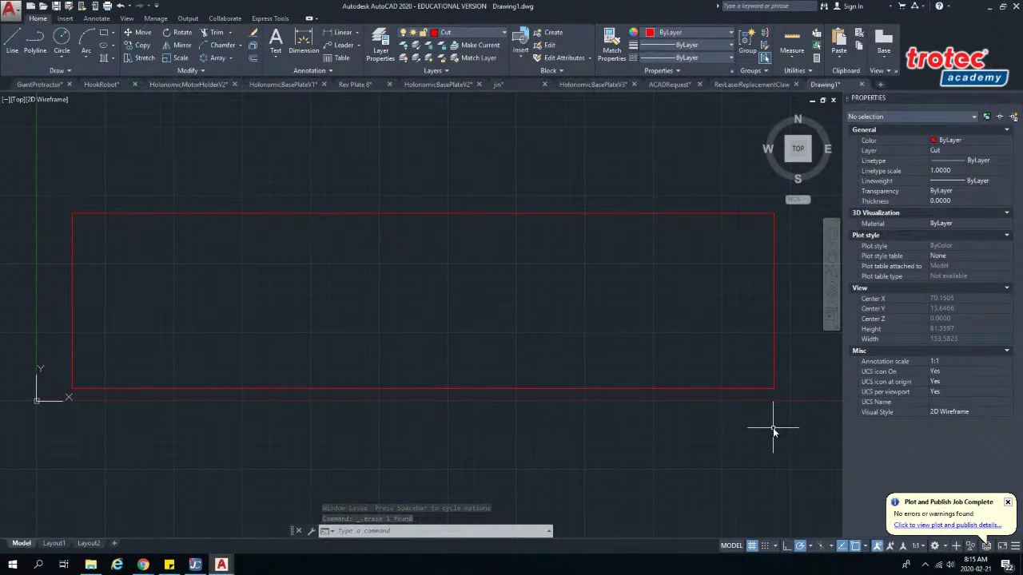
- Turn the Midpoint and Geometric Center object snaps off and back on
{"action": "left_click", "coordinate": [867, 546]}
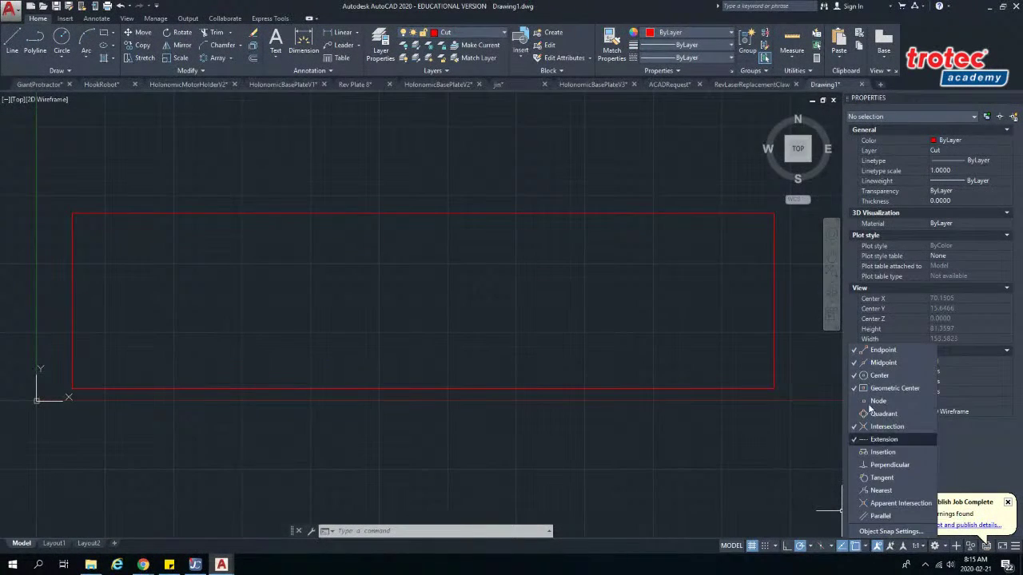
{"action": "left_click", "coordinate": [883, 363]}
{"action": "left_click", "coordinate": [892, 387]}
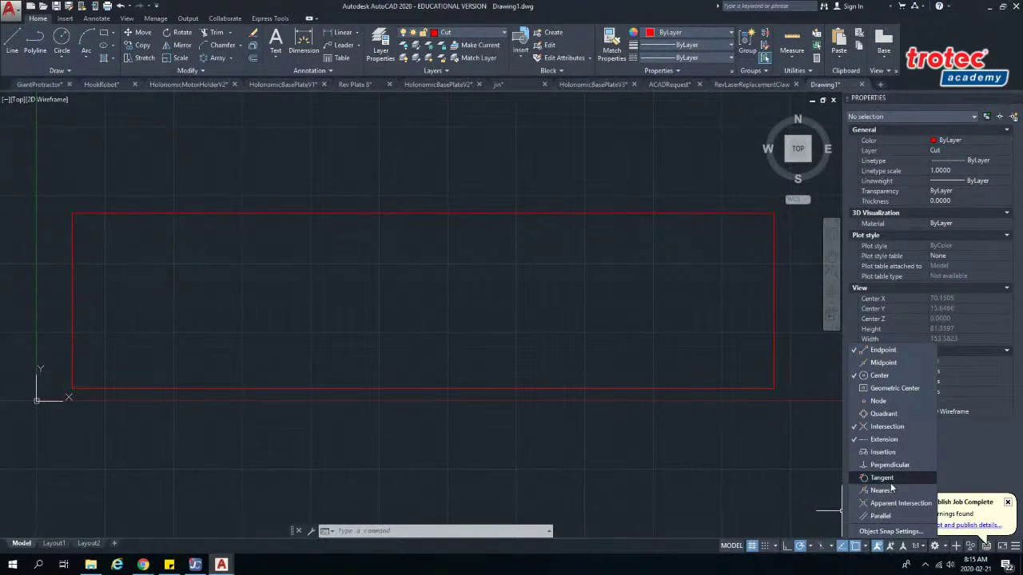
{"action": "left_click", "coordinate": [885, 364]}
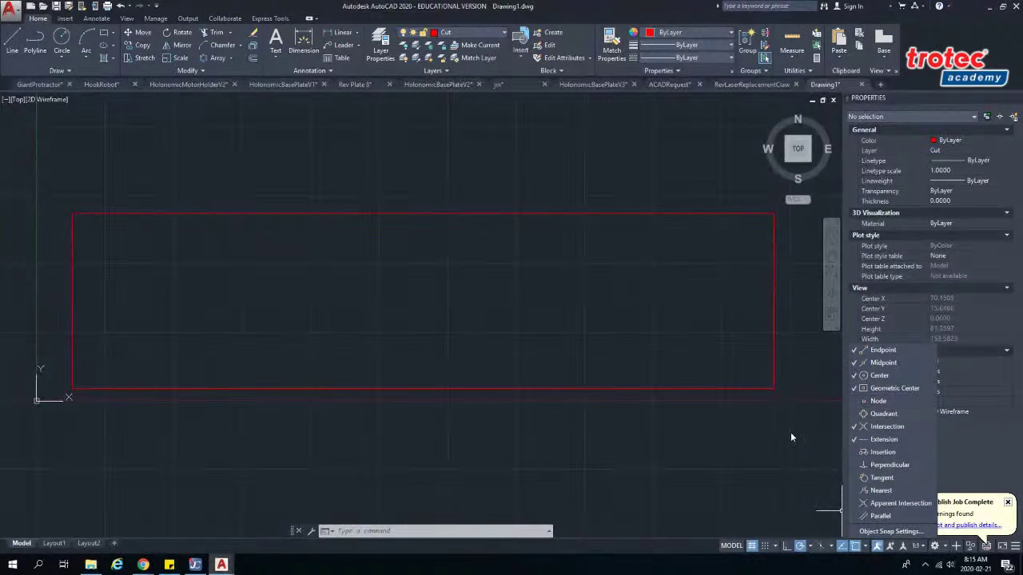
{"action": "left_click", "coordinate": [673, 342]}
- Open the object snap settings with the OSNAP command, review the enabled snap modes, and close them without changes
{"action": "type", "text": "o"}
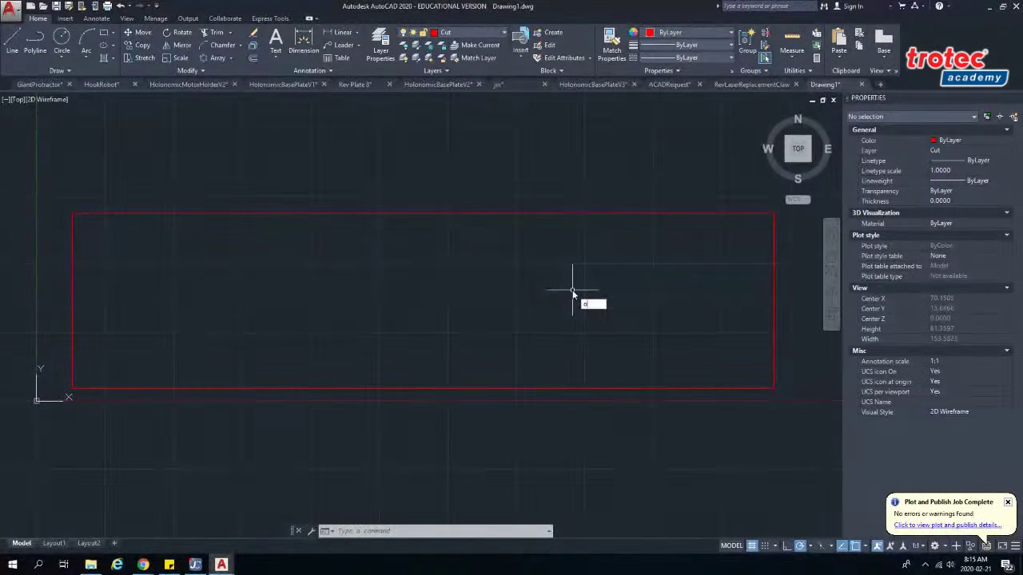
{"action": "type", "text": "snap"}
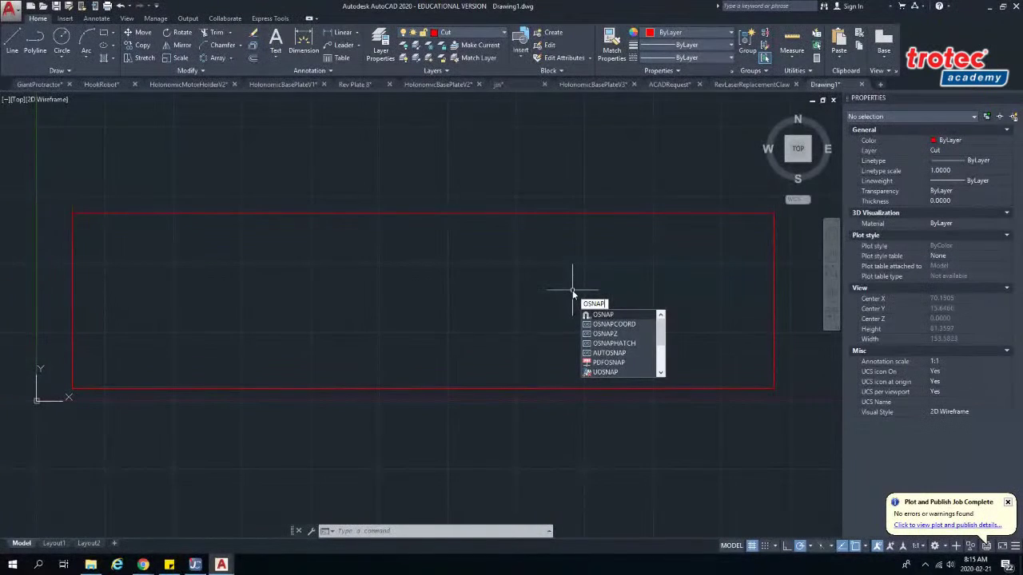
{"action": "key", "text": "Return"}
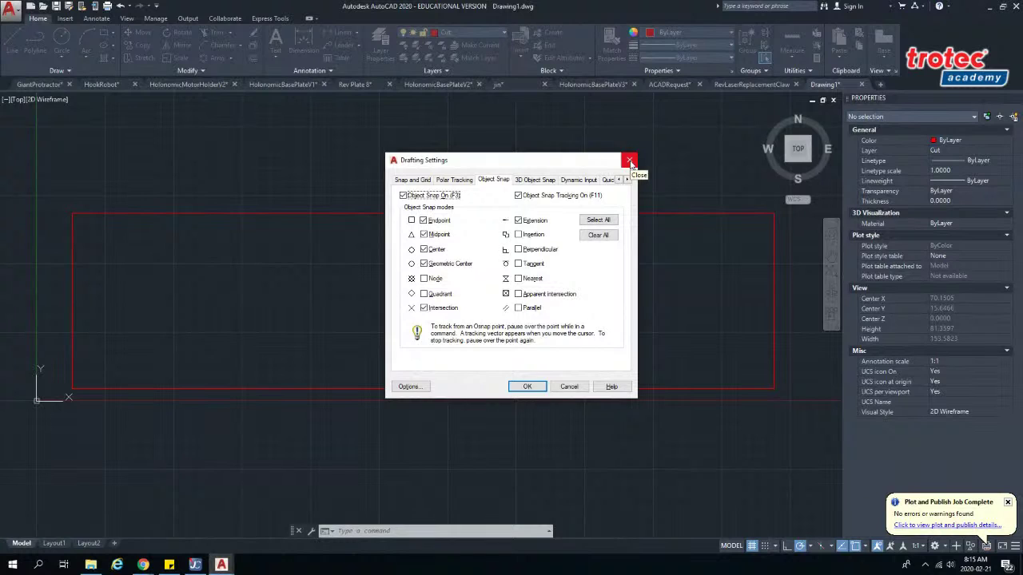
{"action": "left_click", "coordinate": [629, 162]}
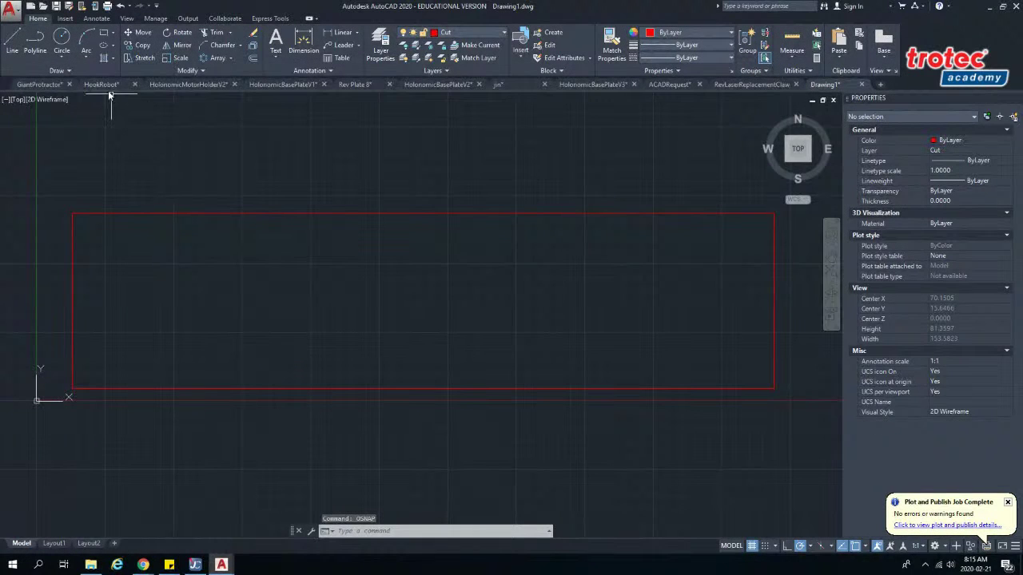
- Draw a 16-unit horizontal construction line from the midpoint of the rectangle's left edge into the rectangle, and end the line
{"action": "left_click", "coordinate": [12, 42]}
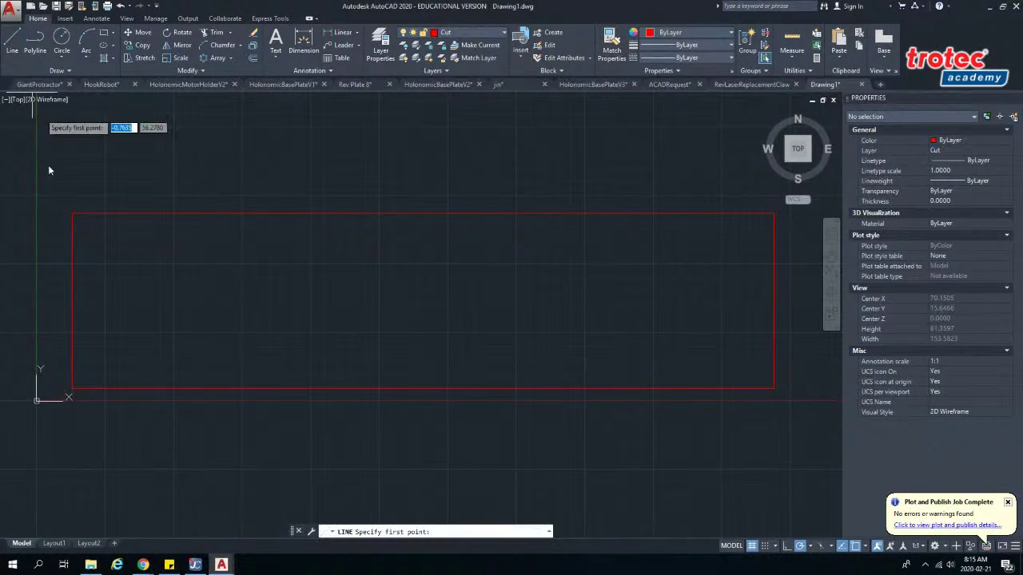
{"action": "left_click", "coordinate": [72, 302]}
{"action": "type", "text": "18"}
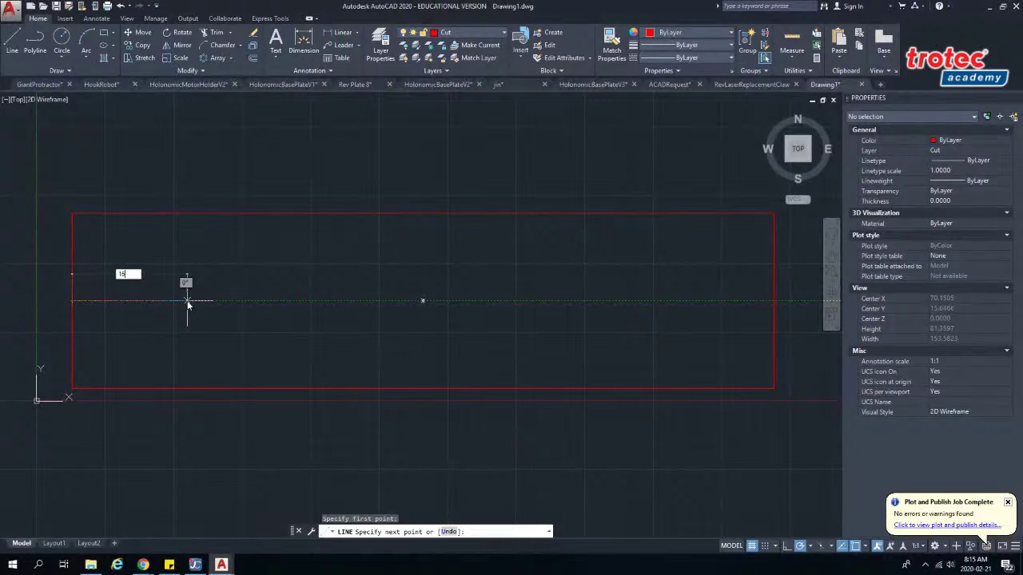
{"action": "key", "text": "Return"}
{"action": "key", "text": "Escape"}
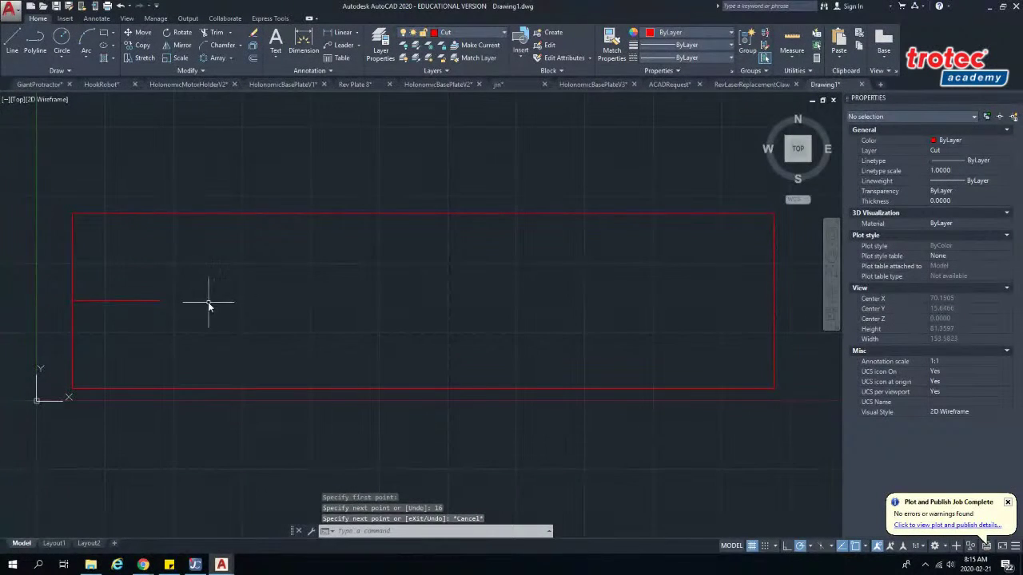
- Draw a circle of diameter 8 centred on the construction line's free end, and delete the construction line
{"action": "left_click", "coordinate": [61, 40]}
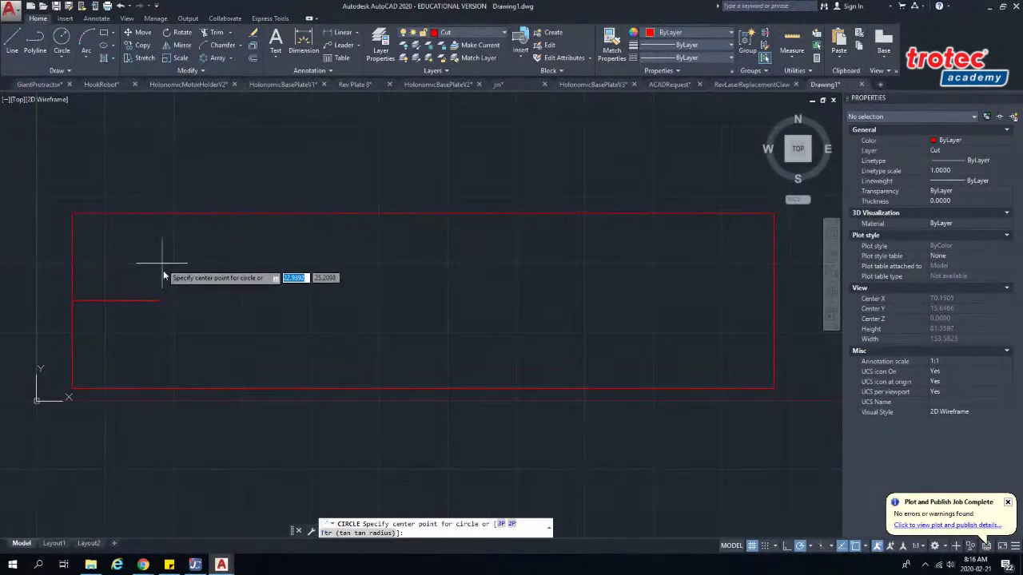
{"action": "left_click", "coordinate": [160, 301]}
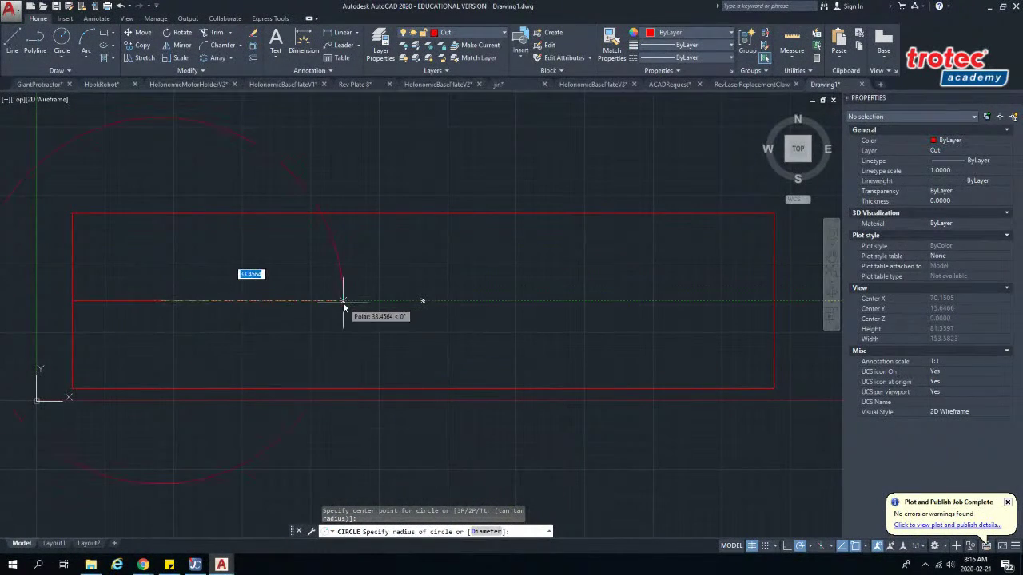
{"action": "type", "text": "dia"}
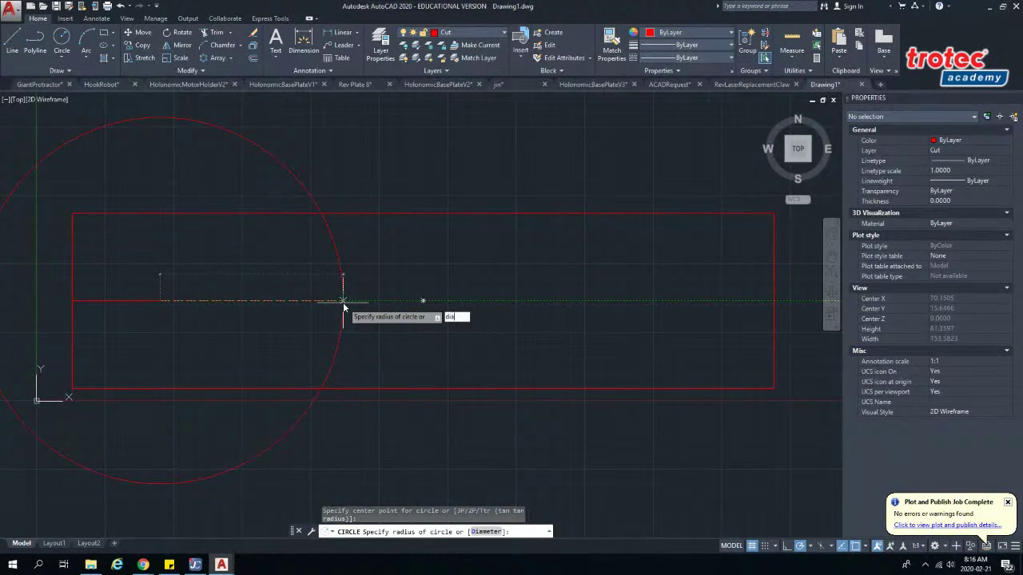
{"action": "key", "text": "Return"}
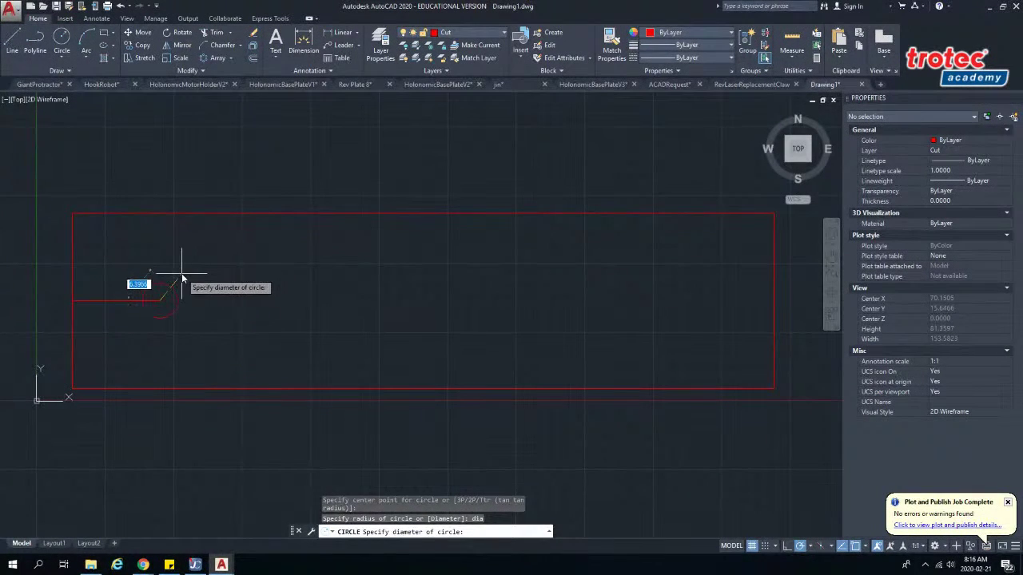
{"action": "type", "text": "8"}
{"action": "key", "text": "Return"}
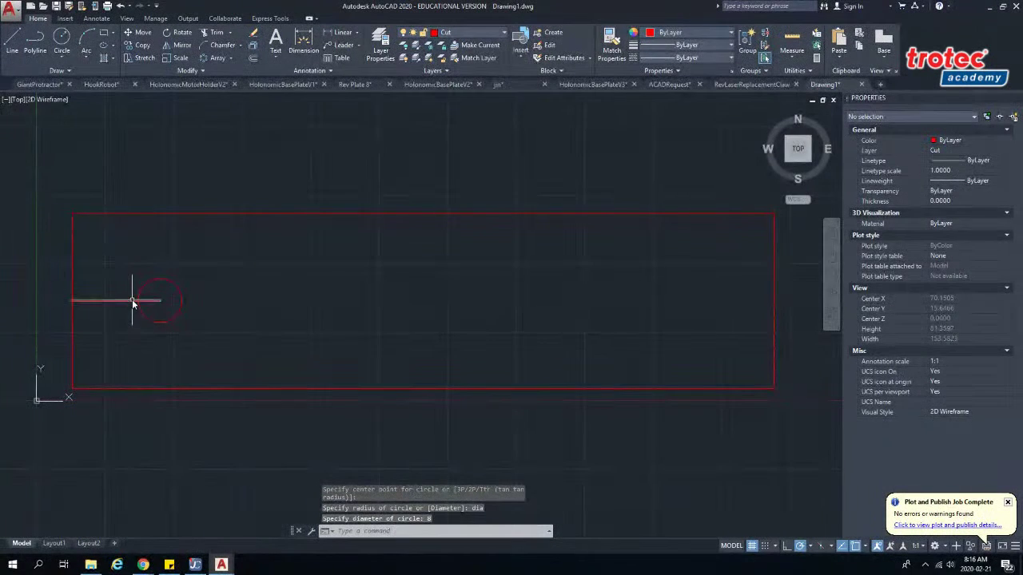
{"action": "left_click", "coordinate": [132, 301]}
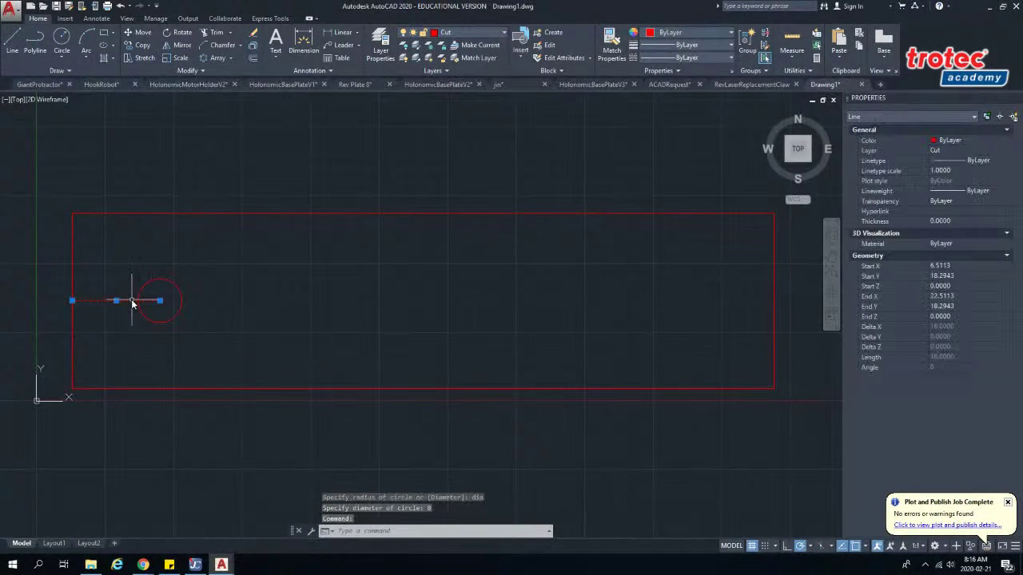
{"action": "key", "text": "Delete"}
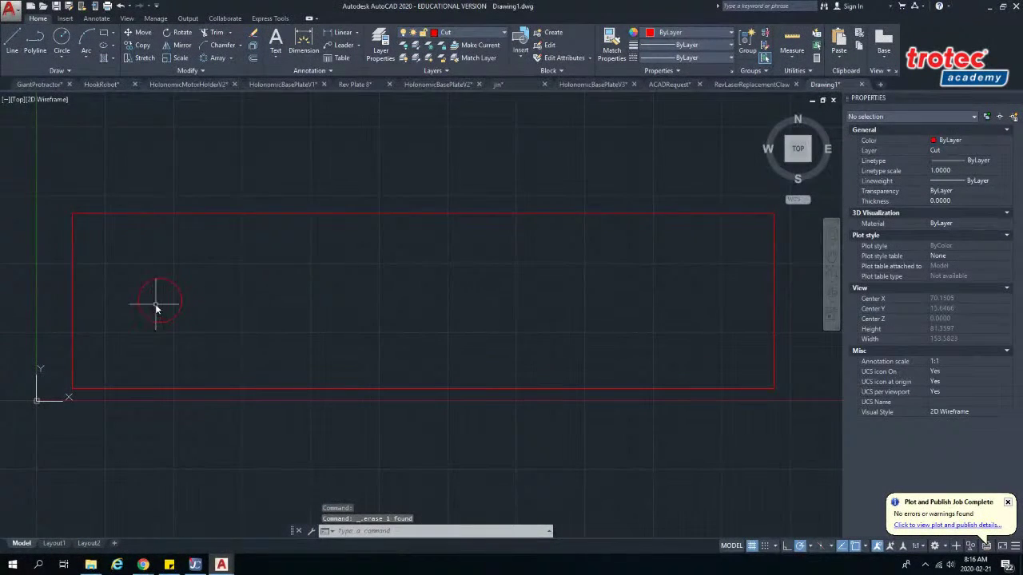
- Draw an 8-unit horizontal construction line from the circle's centre toward the rectangle's left edge, and end the line
{"action": "left_click", "coordinate": [12, 42]}
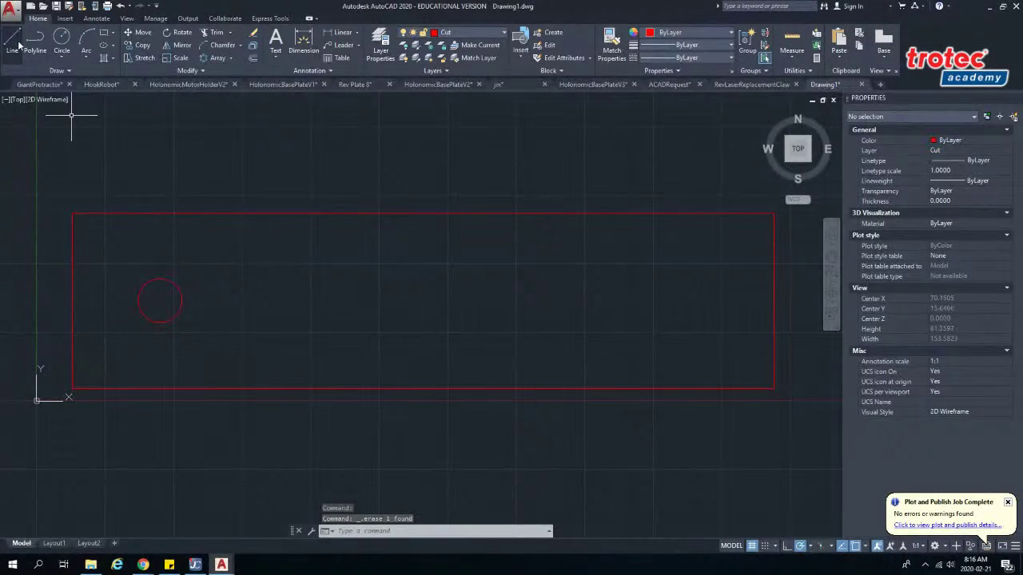
{"action": "left_click", "coordinate": [160, 302]}
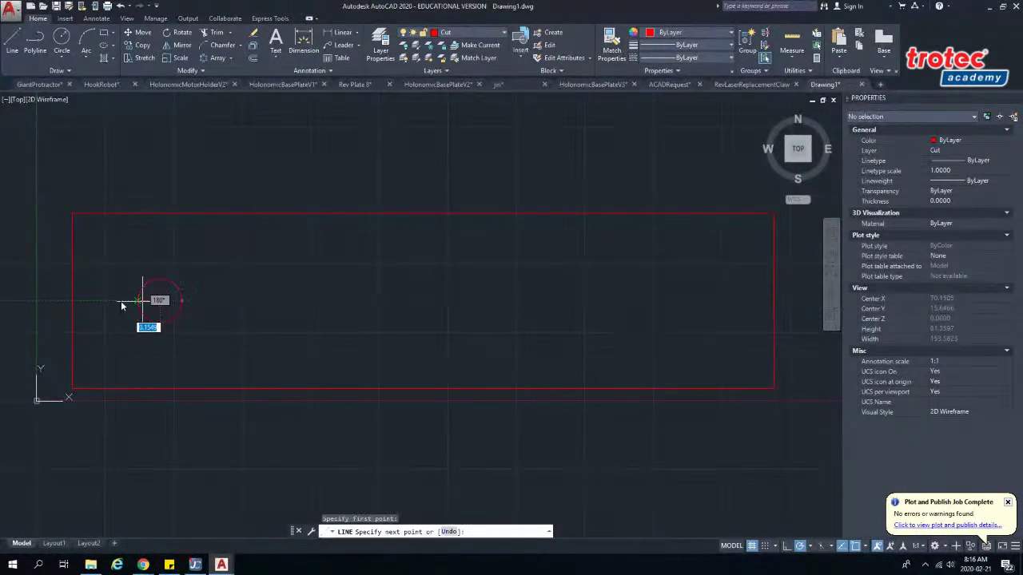
{"action": "type", "text": "8"}
{"action": "key", "text": "Return"}
{"action": "key", "text": "Escape"}
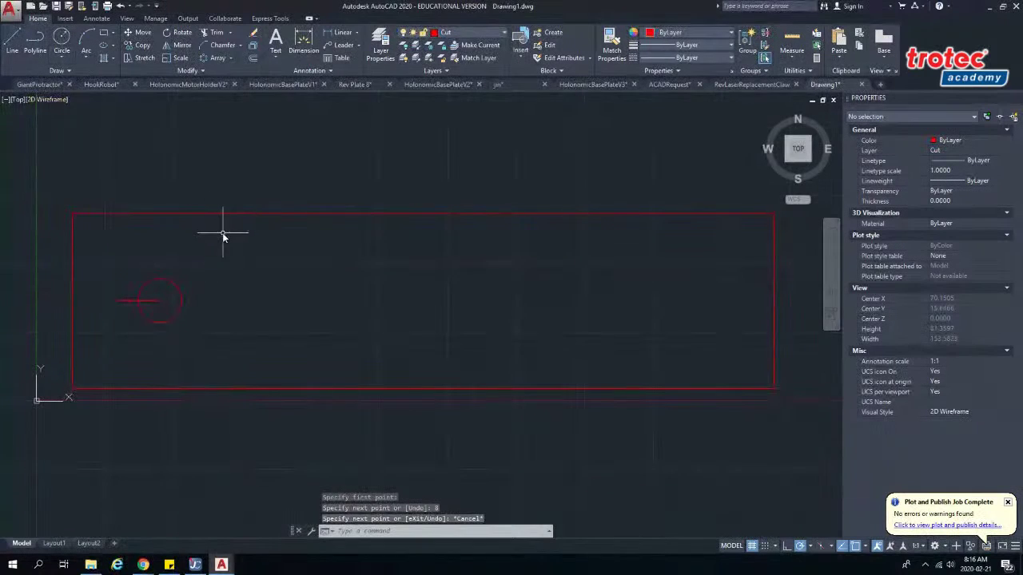
- Draw a circle of diameter 3.7 centred on the construction line's left end, and delete the construction line
{"action": "type", "text": "ci"}
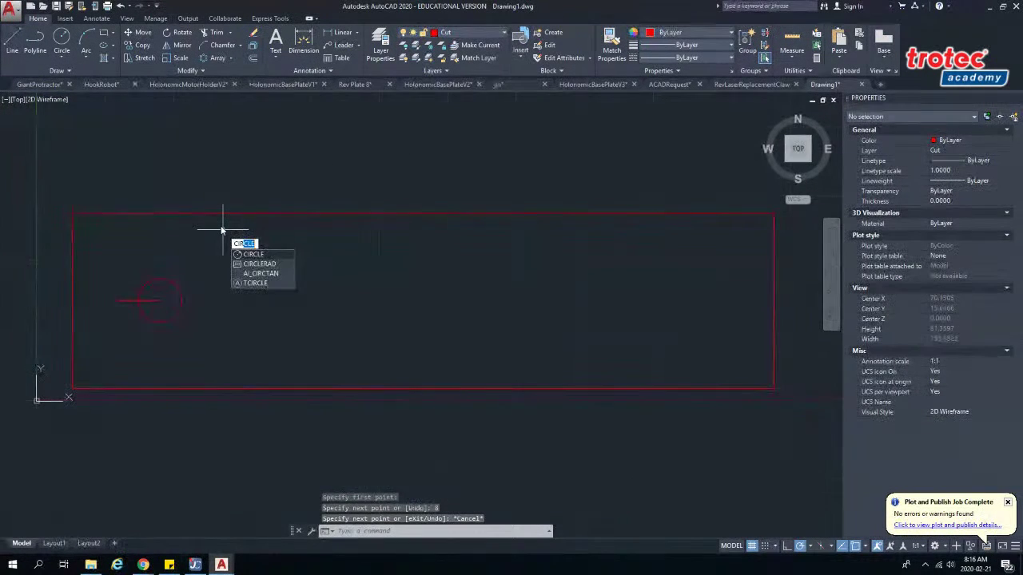
{"action": "key", "text": "Return"}
{"action": "left_click", "coordinate": [116, 302]}
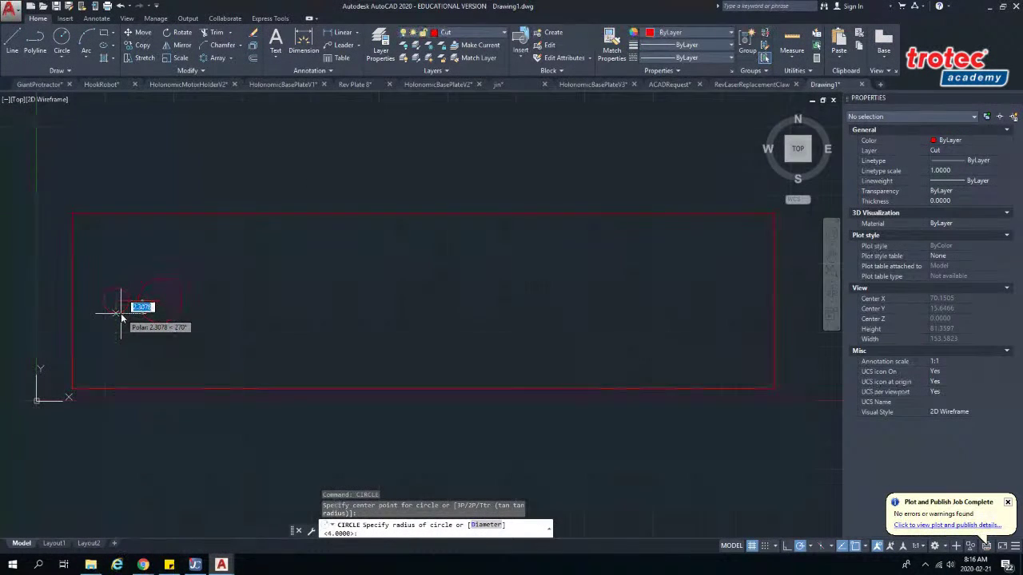
{"action": "type", "text": "dia"}
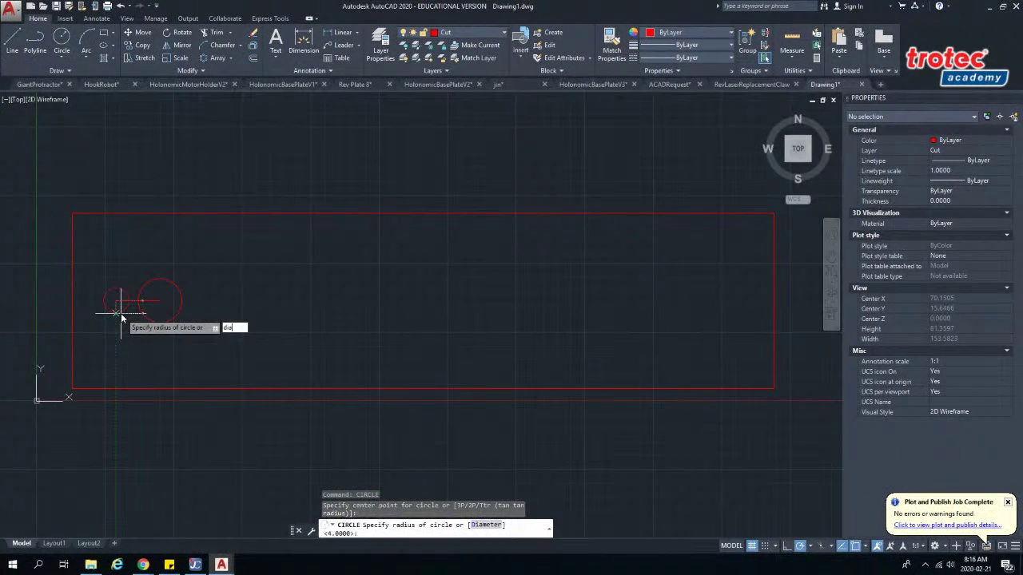
{"action": "key", "text": "Return"}
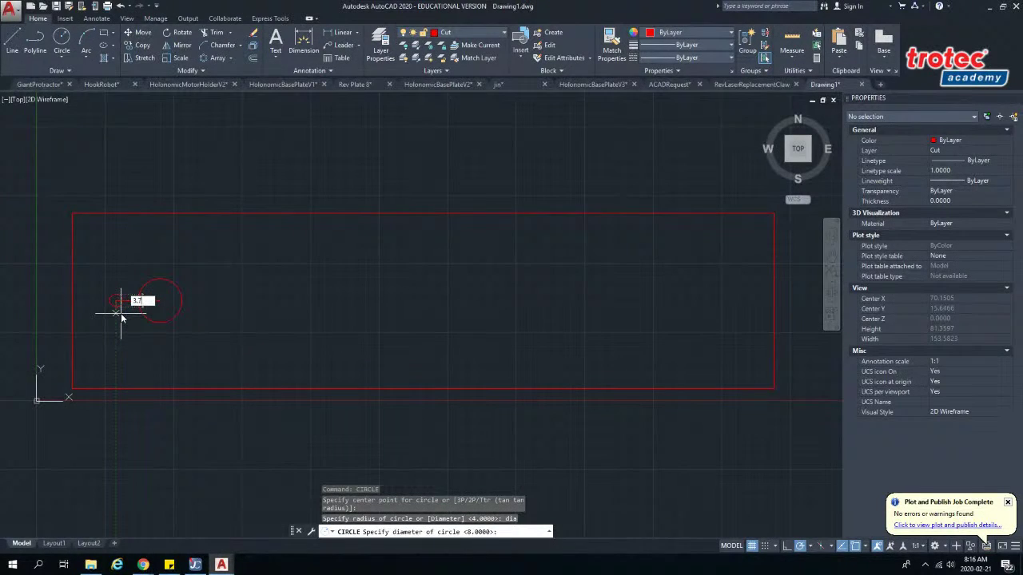
{"action": "key", "text": "Return"}
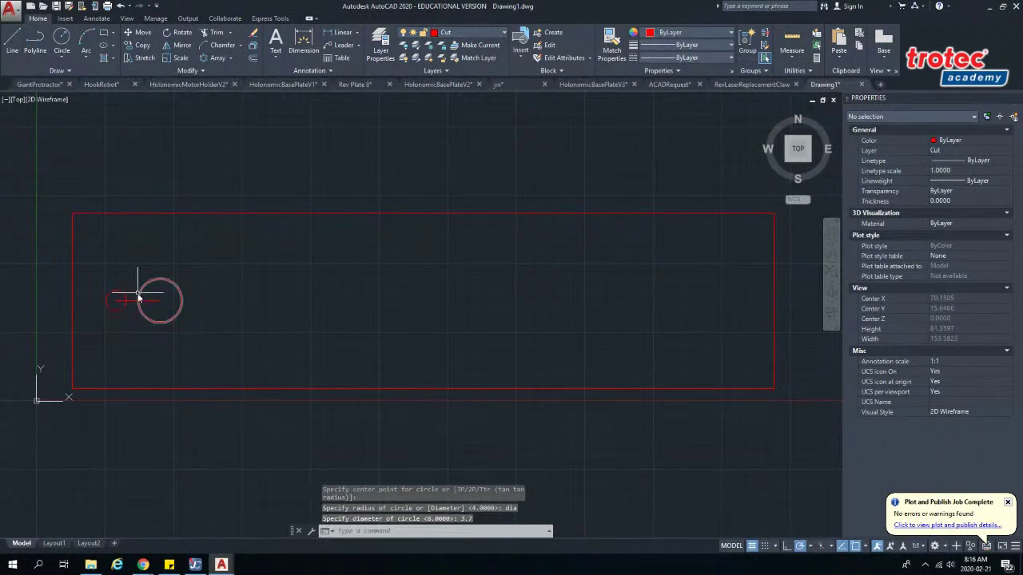
{"action": "left_click", "coordinate": [134, 300]}
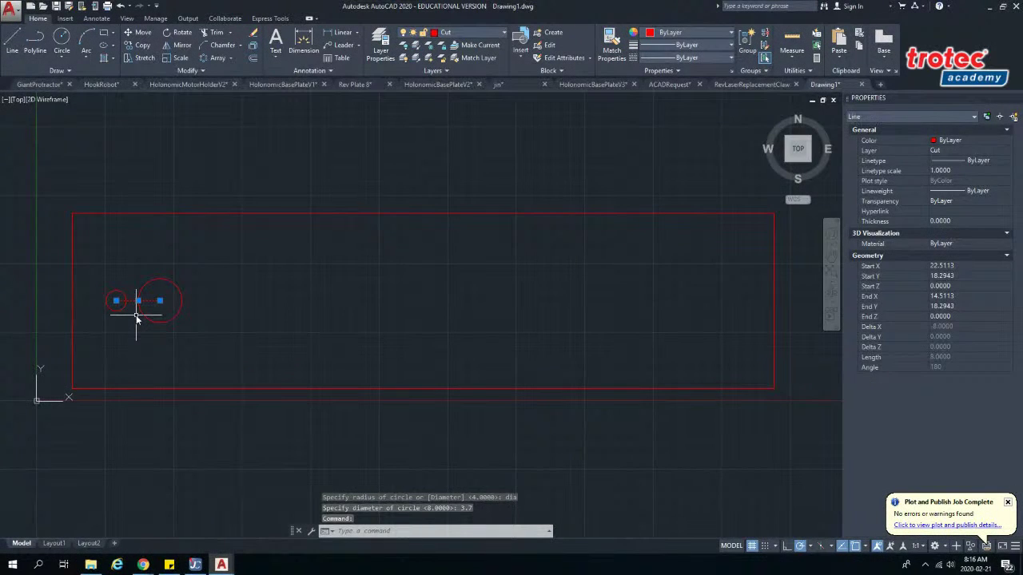
{"action": "key", "text": "Delete"}
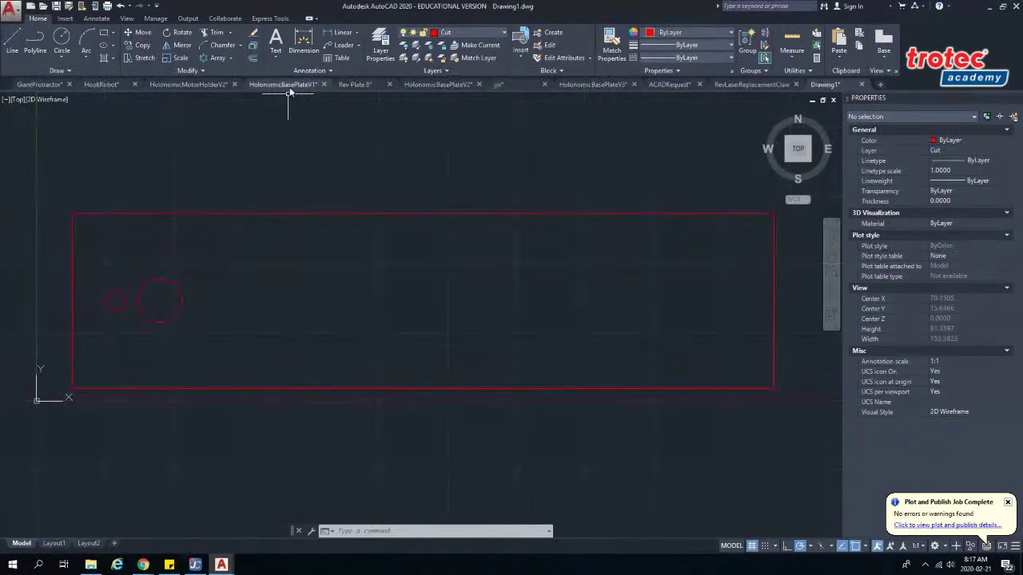
- Examine the hole pattern in the HolonomicMotorHolderV2 drawing, and return to Drawing1
{"action": "left_click", "coordinate": [190, 85]}
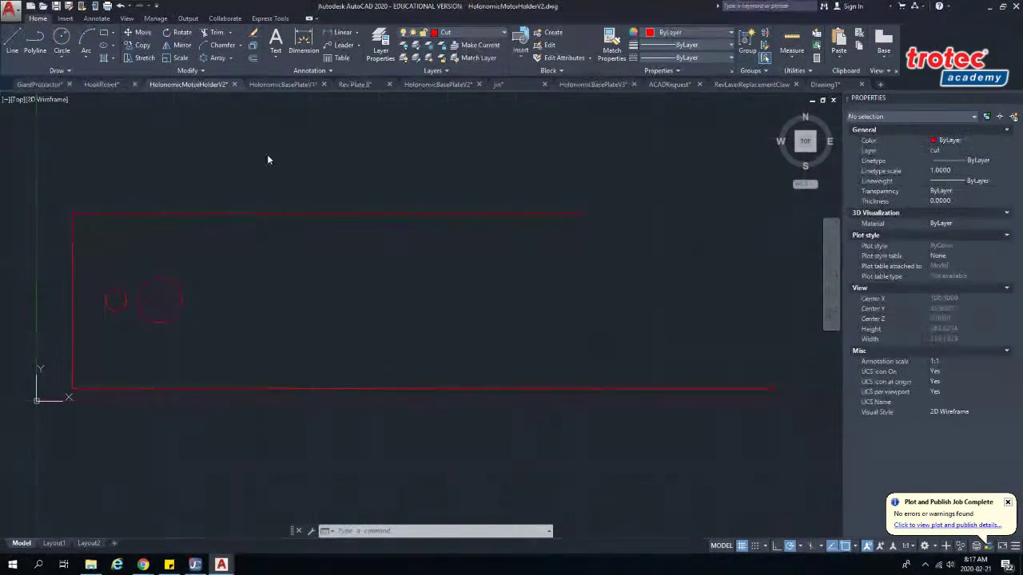
{"action": "scroll", "coordinate": [251, 297], "scroll_direction": "down", "scroll_amount": 5}
{"action": "scroll", "coordinate": [244, 302], "scroll_direction": "up", "scroll_amount": 8}
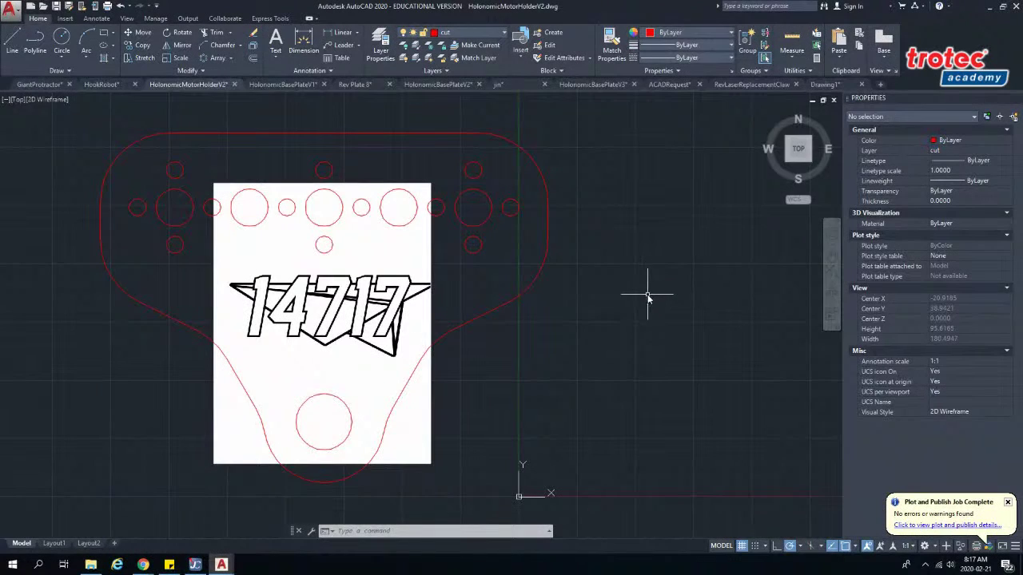
{"action": "left_click", "coordinate": [826, 85]}
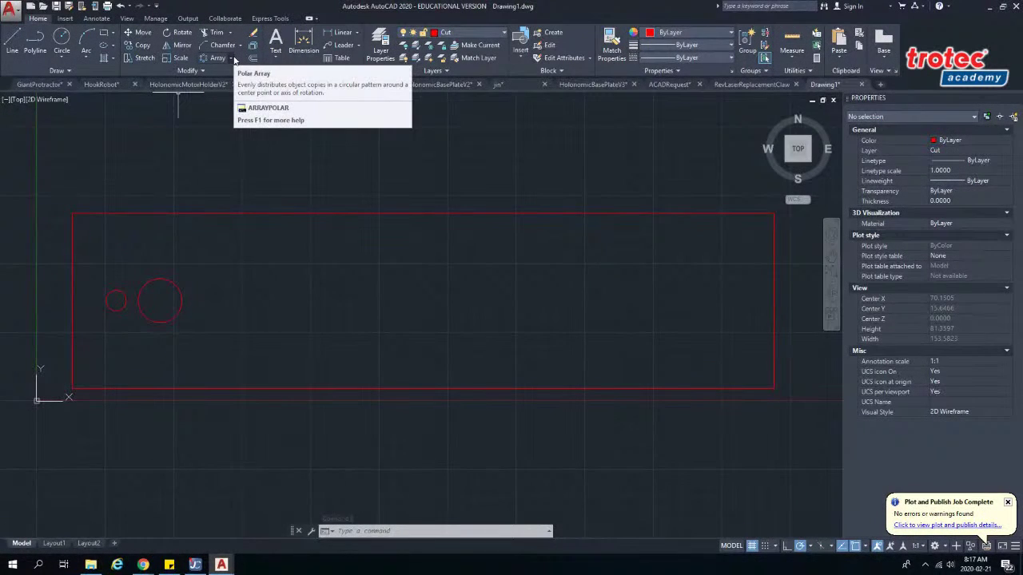
- Create a polar array of the small 3.7-diameter circle around the centre of the 8-diameter circle
{"action": "left_click", "coordinate": [233, 59]}
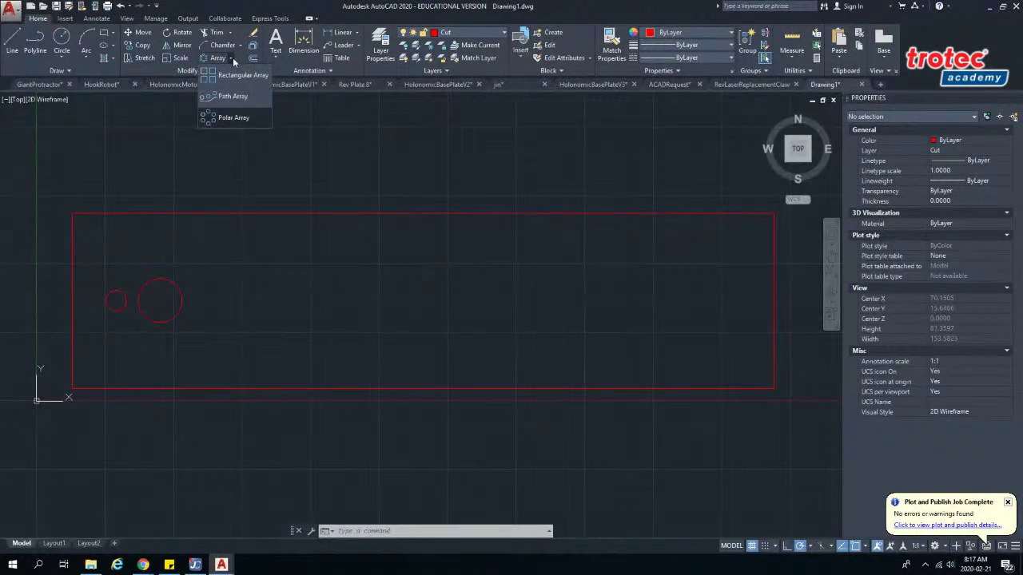
{"action": "left_click", "coordinate": [233, 119]}
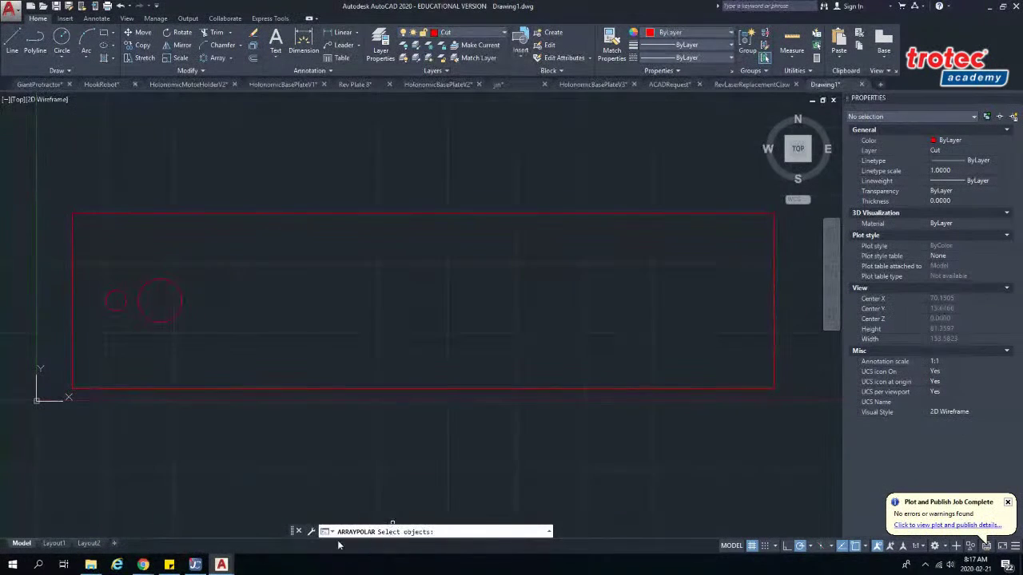
{"action": "left_click", "coordinate": [118, 298]}
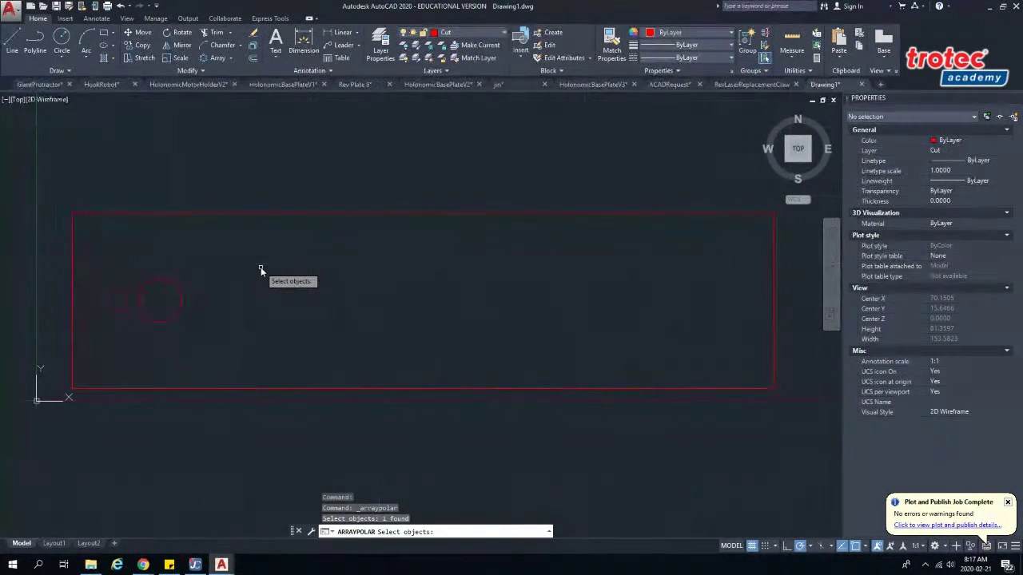
{"action": "key", "text": "Return"}
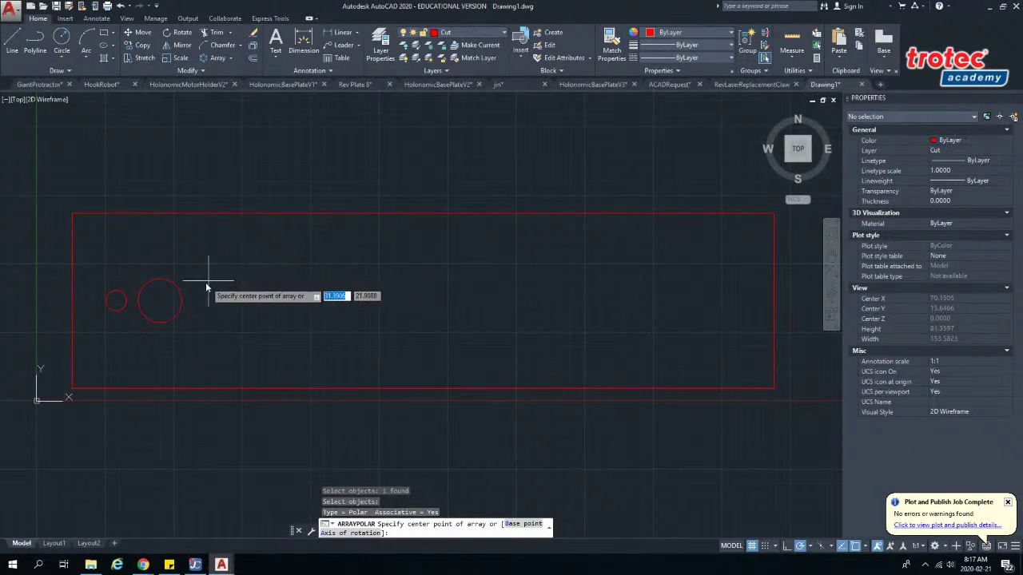
{"action": "left_click", "coordinate": [161, 301]}
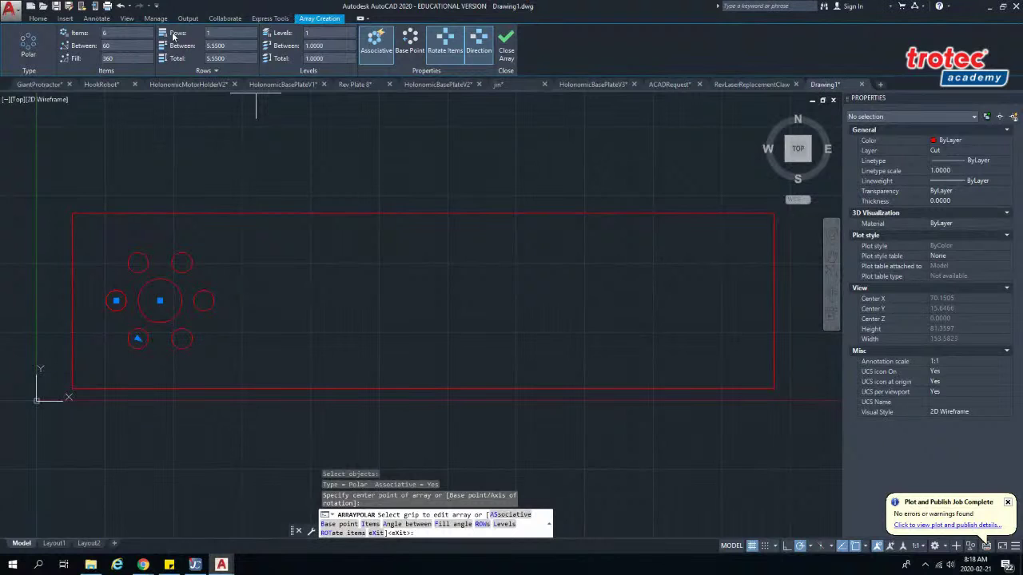
- Set the polar array's number of items to 8 and its fill angle to 180 degrees
{"action": "left_click", "coordinate": [133, 32]}
{"action": "type", "text": "8"}
{"action": "key", "text": "Return"}
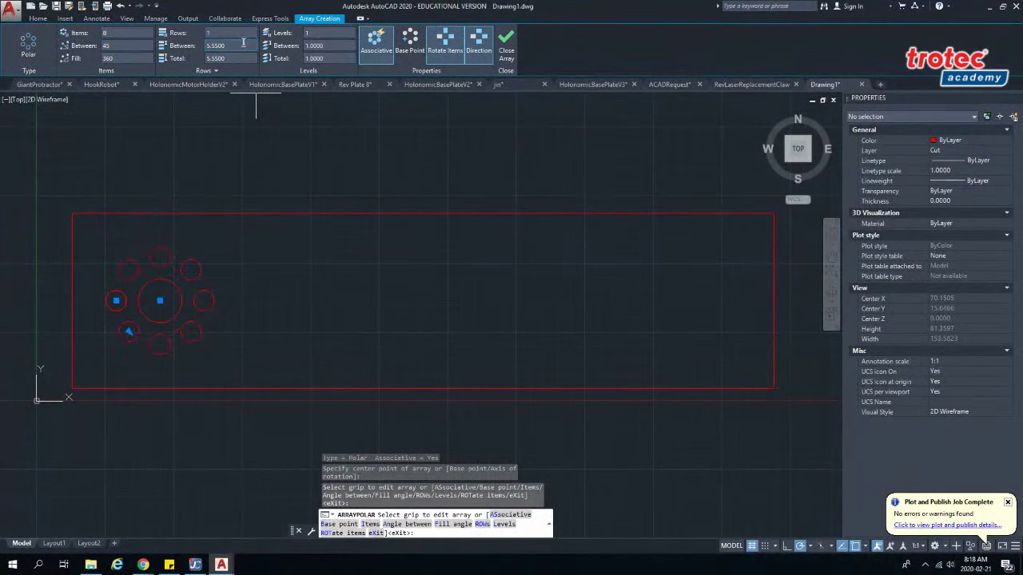
{"action": "left_click", "coordinate": [125, 58]}
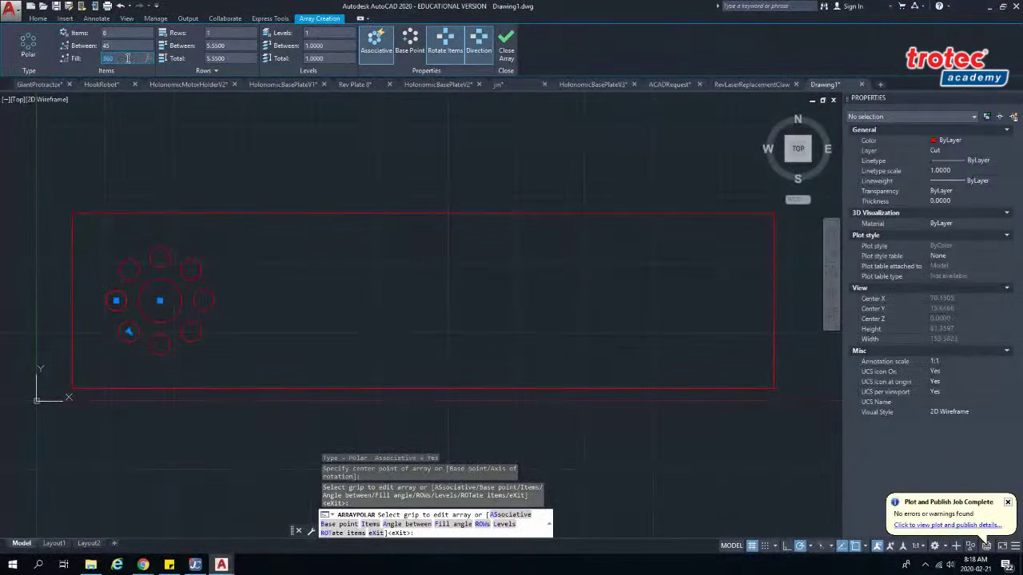
{"action": "type", "text": "180"}
{"action": "key", "text": "Return"}
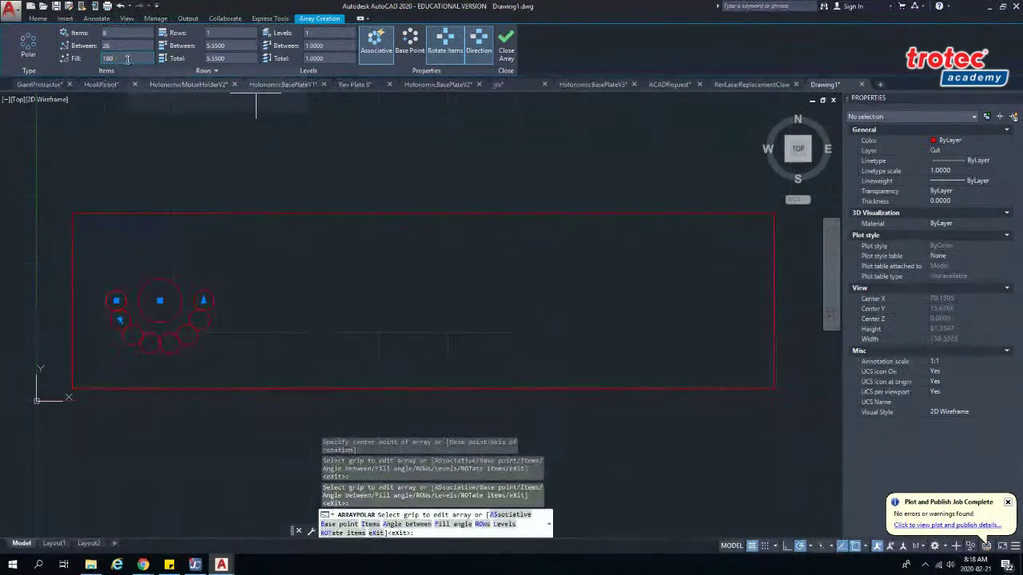
- Set the polar array's fill angle to 360 degrees so the small circles surround the centre hole
{"action": "left_click", "coordinate": [133, 60]}
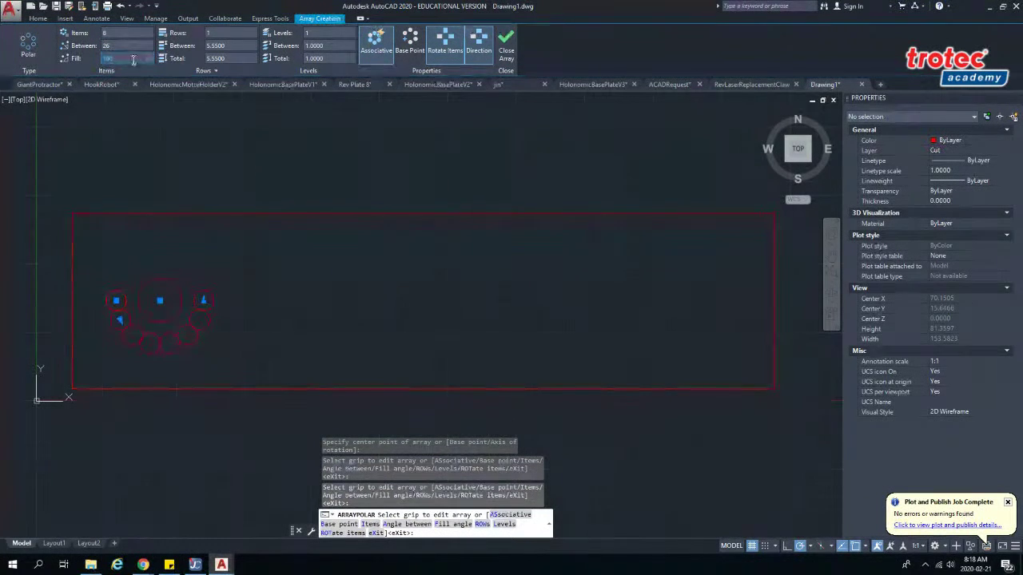
{"action": "type", "text": "360"}
{"action": "key", "text": "Return"}
{"action": "left_click", "coordinate": [137, 46]}
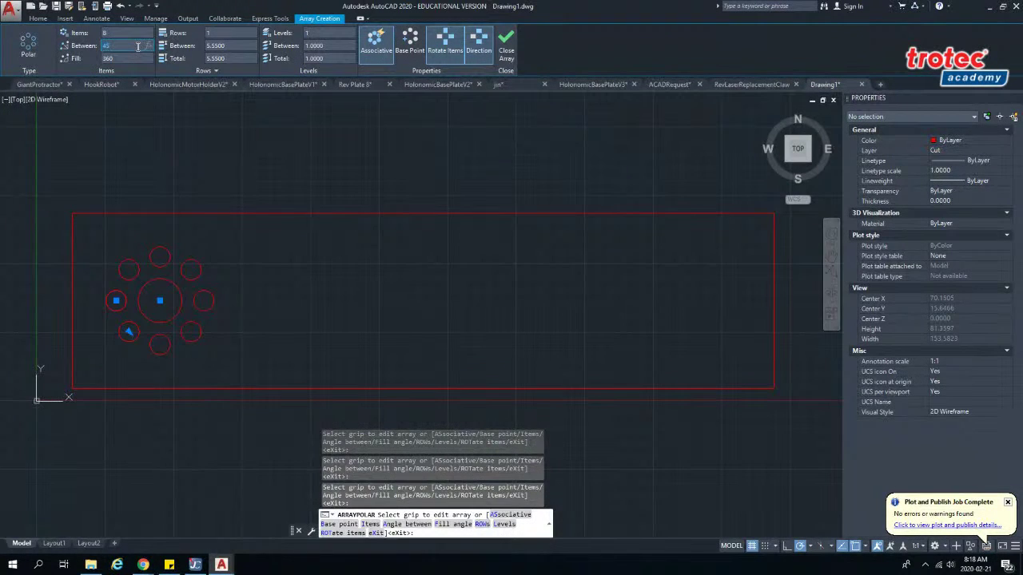
- Try 2 rows in the polar array, and set the row count back to 1
{"action": "left_click", "coordinate": [224, 33]}
{"action": "type", "text": "2"}
{"action": "key", "text": "Return"}
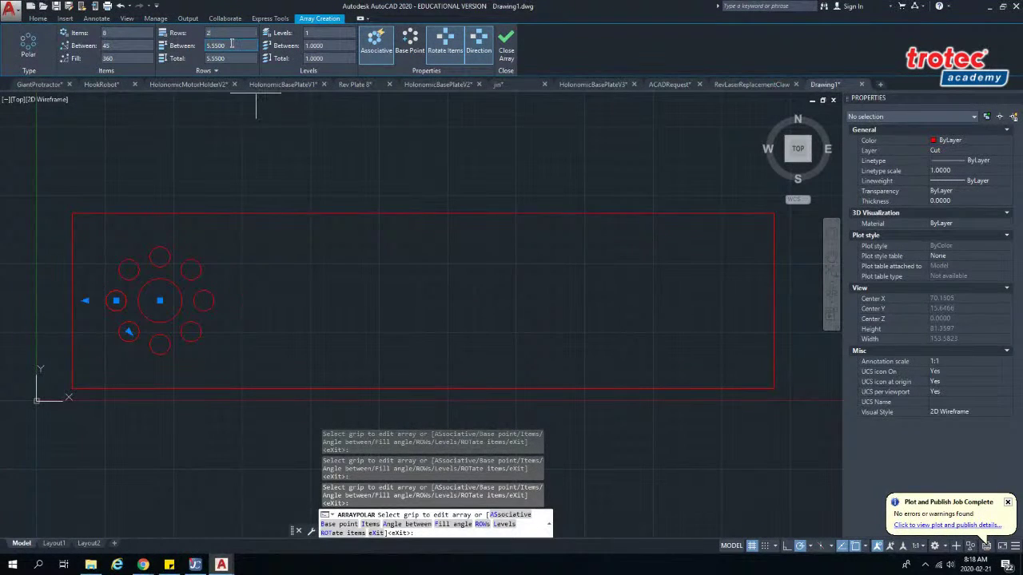
{"action": "left_click", "coordinate": [224, 34]}
{"action": "type", "text": "1"}
{"action": "key", "text": "Return"}
- Try 10 levels in the polar array and inspect the stacked circles in the NE isometric view
{"action": "left_click", "coordinate": [328, 32]}
{"action": "type", "text": "2"}
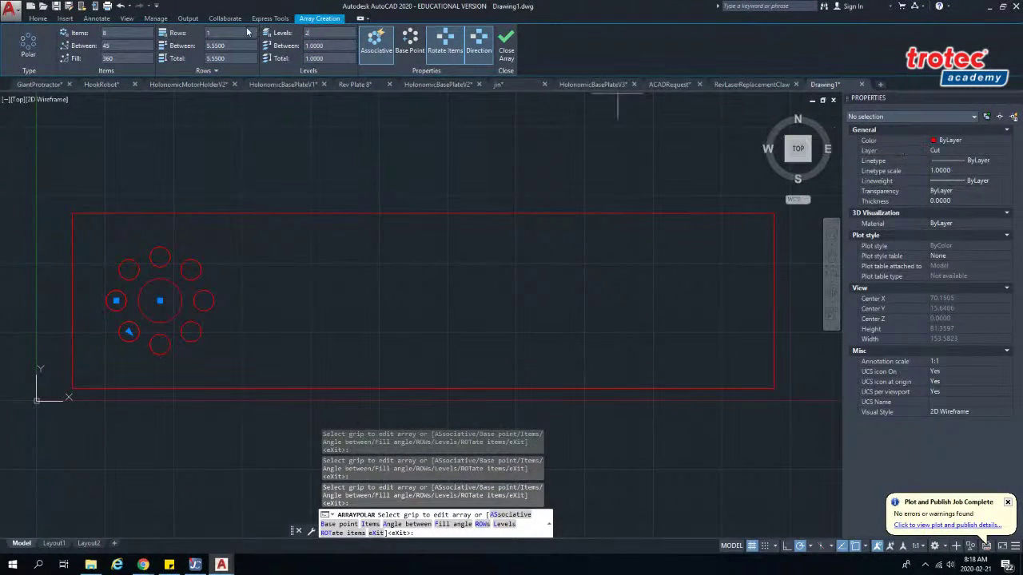
{"action": "key", "text": "BackSpace"}
{"action": "type", "text": "10"}
{"action": "key", "text": "Return"}
{"action": "left_click", "coordinate": [811, 135]}
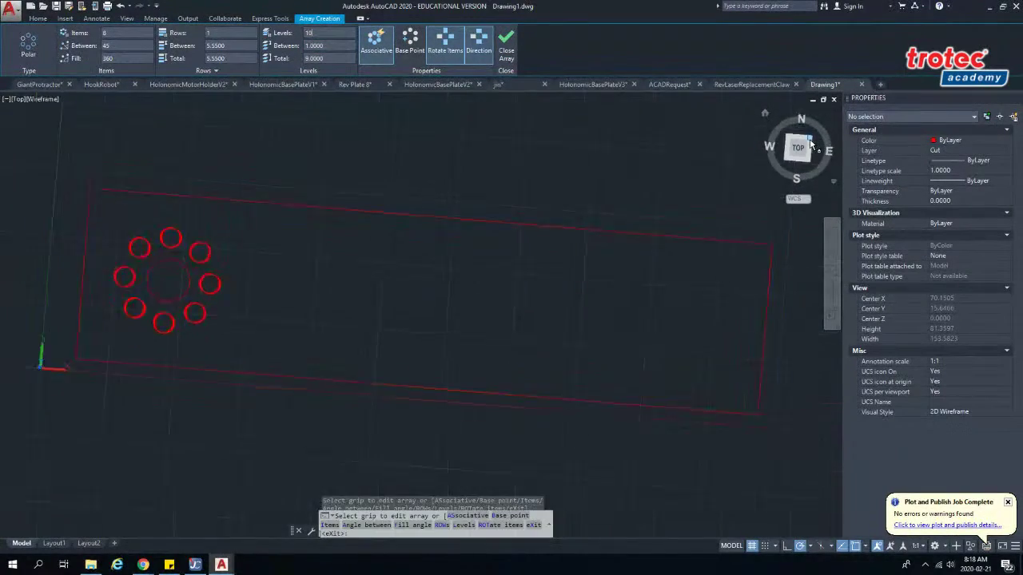
{"action": "scroll", "coordinate": [543, 244], "scroll_direction": "down", "scroll_amount": 3}
{"action": "scroll", "coordinate": [547, 250], "scroll_direction": "up", "scroll_amount": 10}
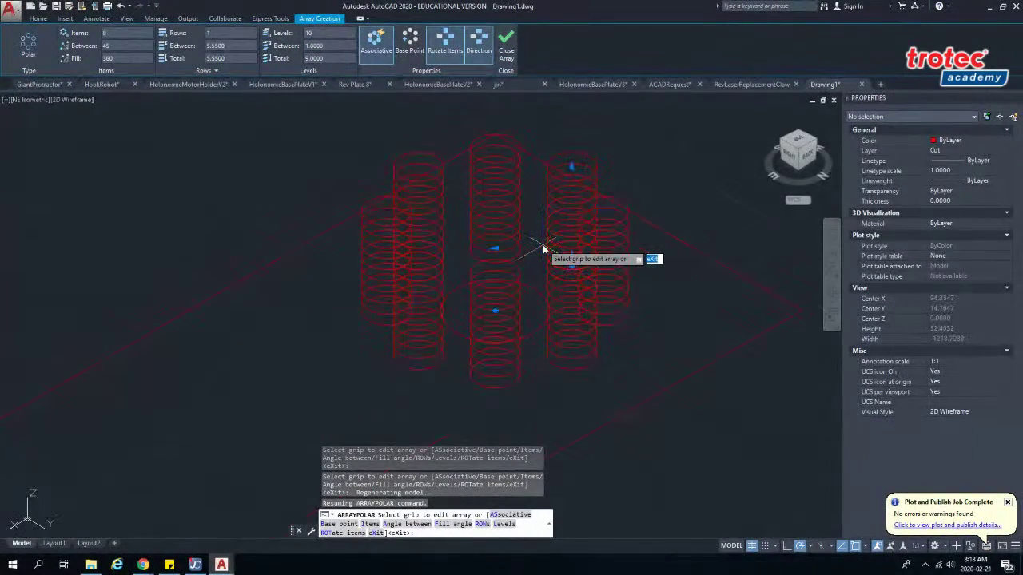
- Restore the upright top view, set the polar array's levels back to 1, and finish the array
{"action": "left_click", "coordinate": [797, 143]}
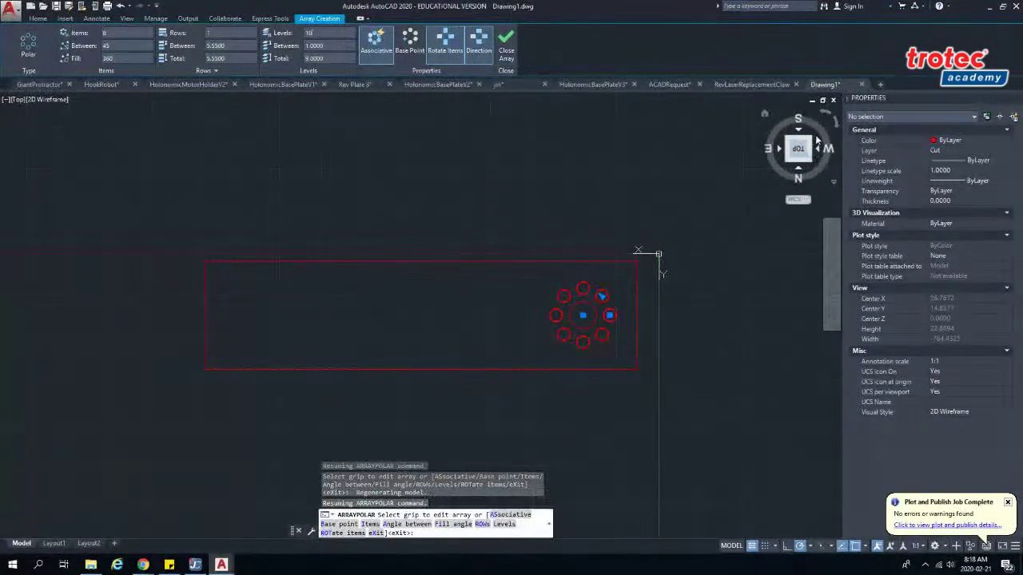
{"action": "left_click_drag", "start_coordinate": [836, 123], "coordinate": [775, 166]}
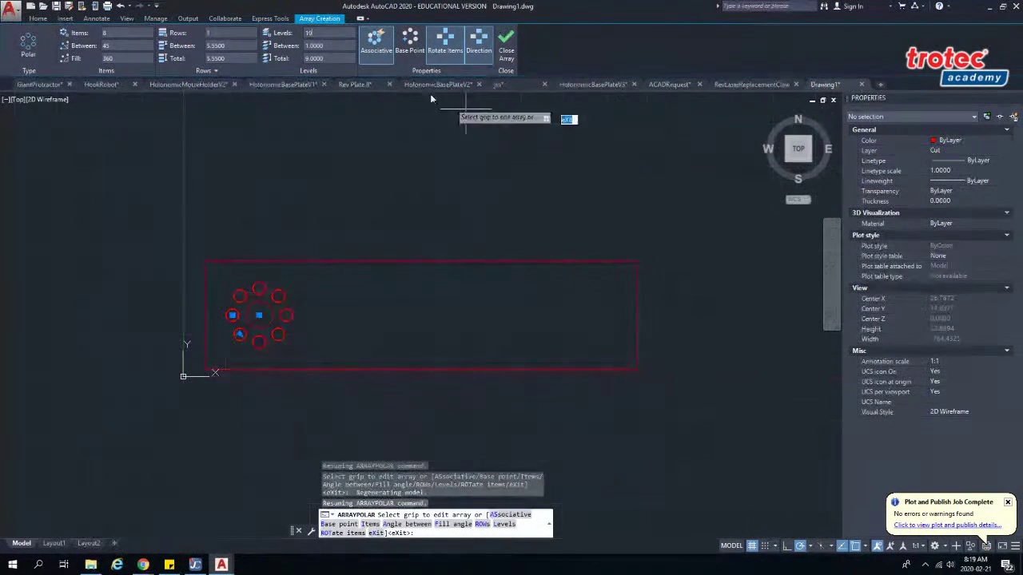
{"action": "left_click", "coordinate": [320, 33]}
{"action": "key", "text": "BackSpace"}
{"action": "key", "text": "Return"}
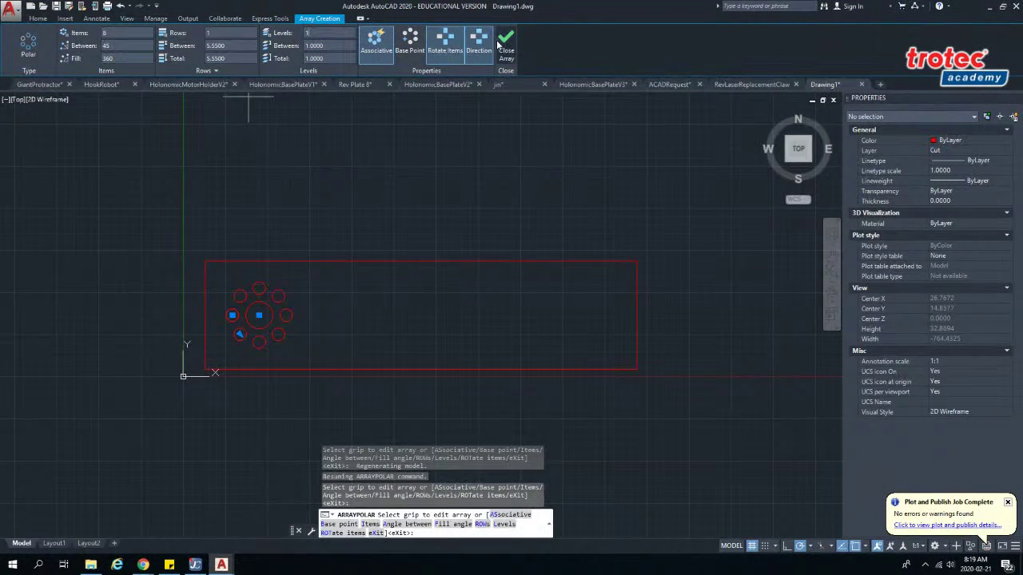
{"action": "left_click", "coordinate": [506, 42]}
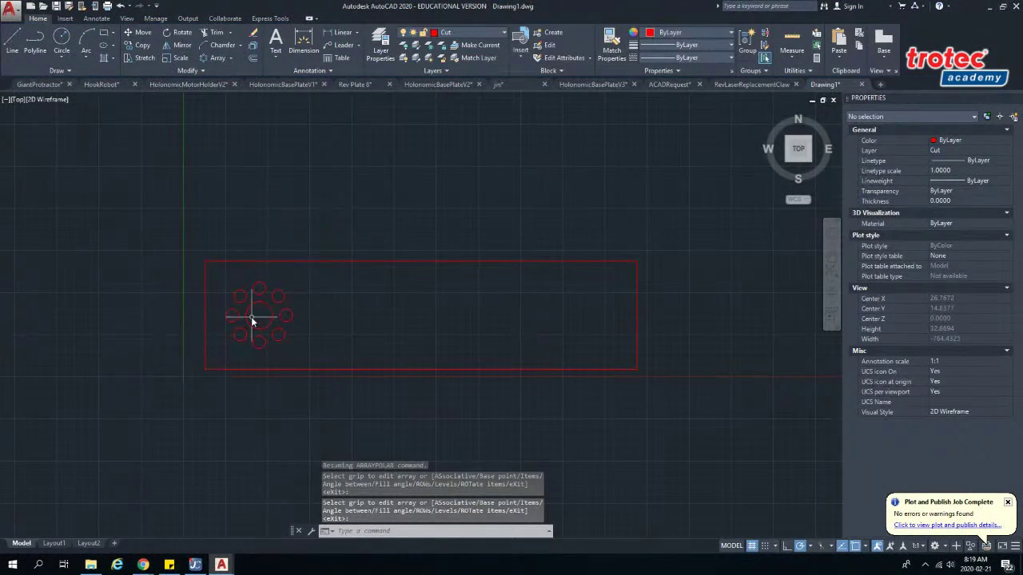
- Group the 8-diameter centre circle and the polar array of small circles into one group
{"action": "scroll", "coordinate": [251, 317], "scroll_direction": "up", "scroll_amount": 4}
{"action": "scroll", "coordinate": [471, 302], "scroll_direction": "down", "scroll_amount": 2}
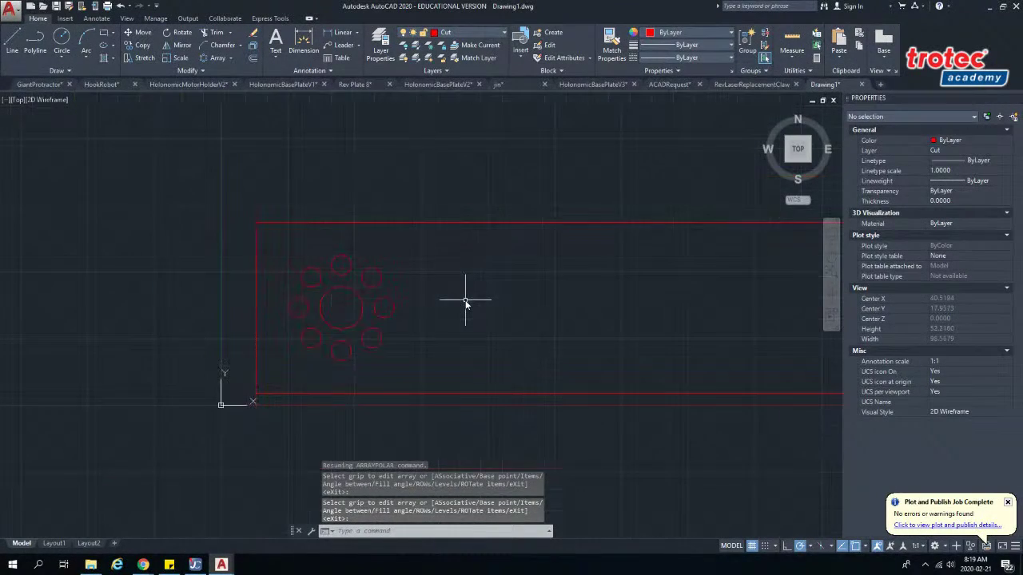
{"action": "middle_click_drag", "start_coordinate": [484, 304], "coordinate": [332, 323]}
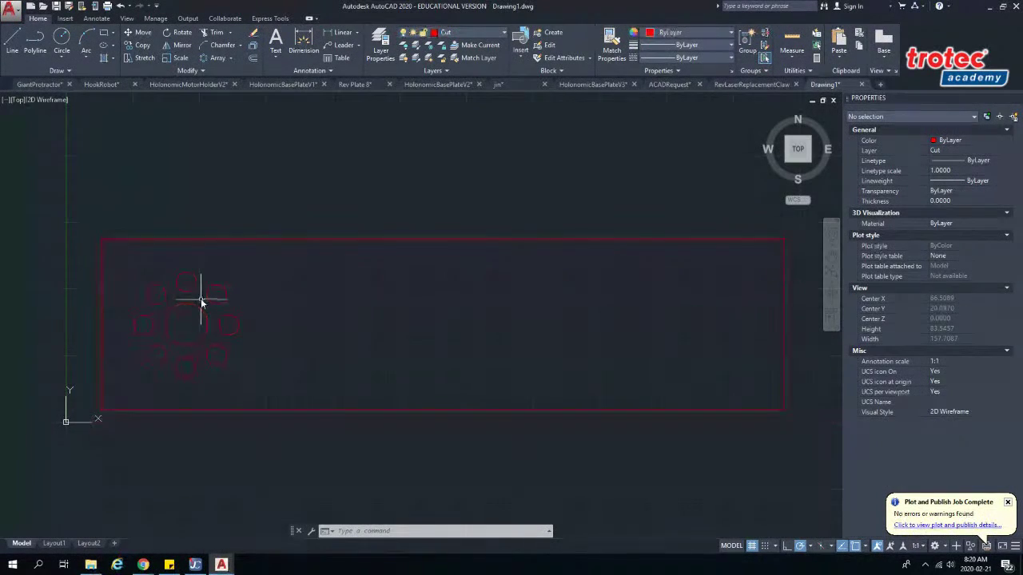
{"action": "mouse_move", "coordinate": [251, 274]}
{"action": "left_mouse_down"}
{"action": "mouse_move", "coordinate": [171, 275]}
{"action": "mouse_move", "coordinate": [151, 308]}
{"action": "mouse_move", "coordinate": [188, 376]}
{"action": "mouse_move", "coordinate": [296, 351]}
{"action": "left_mouse_up"}
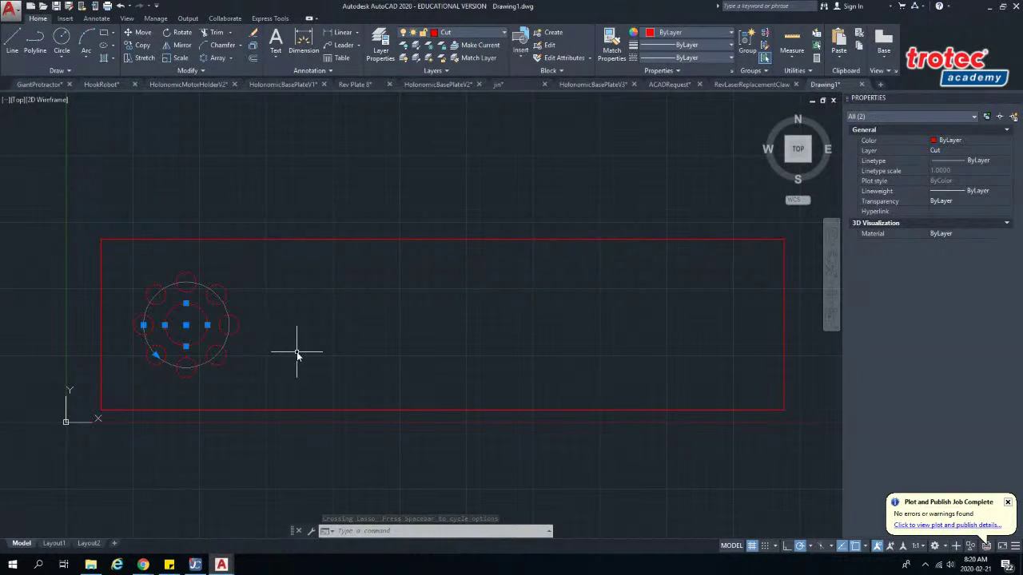
{"action": "type", "text": "GROUP"}
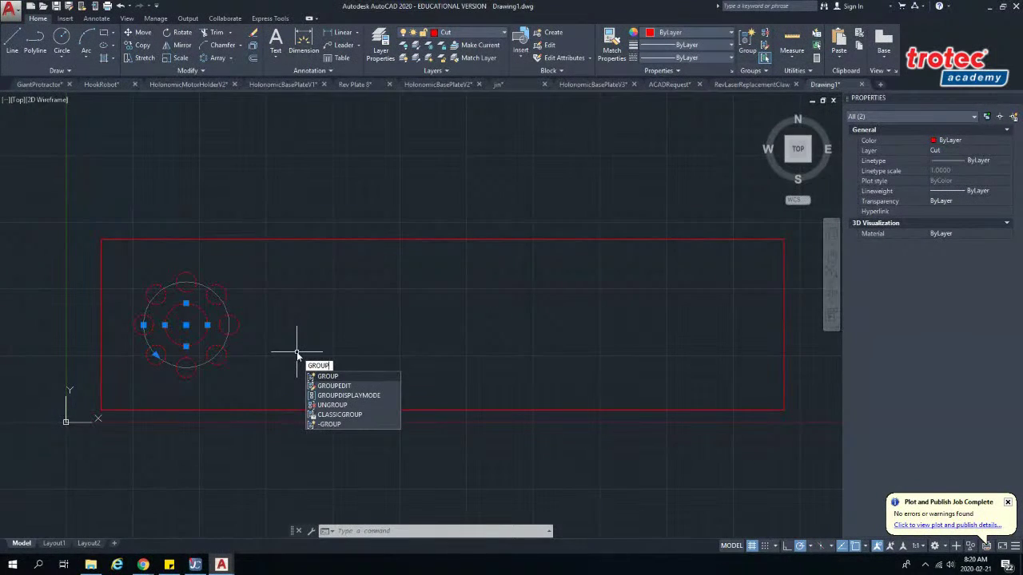
{"action": "key", "text": "Return"}
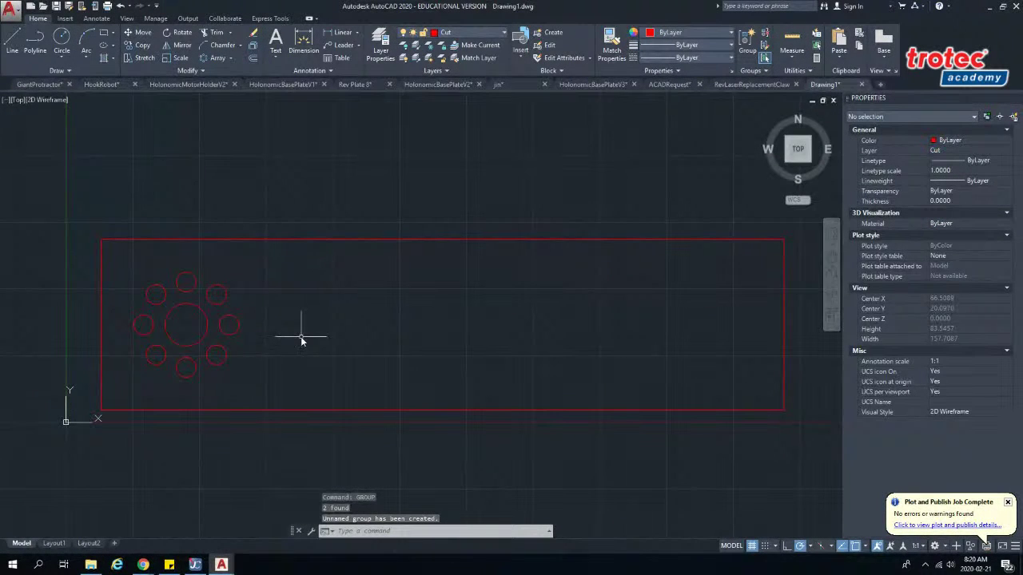
- Create a rectangular array of the grouped hole pattern with 4 columns and 1 row
{"action": "left_click", "coordinate": [231, 59]}
{"action": "left_click", "coordinate": [234, 76]}
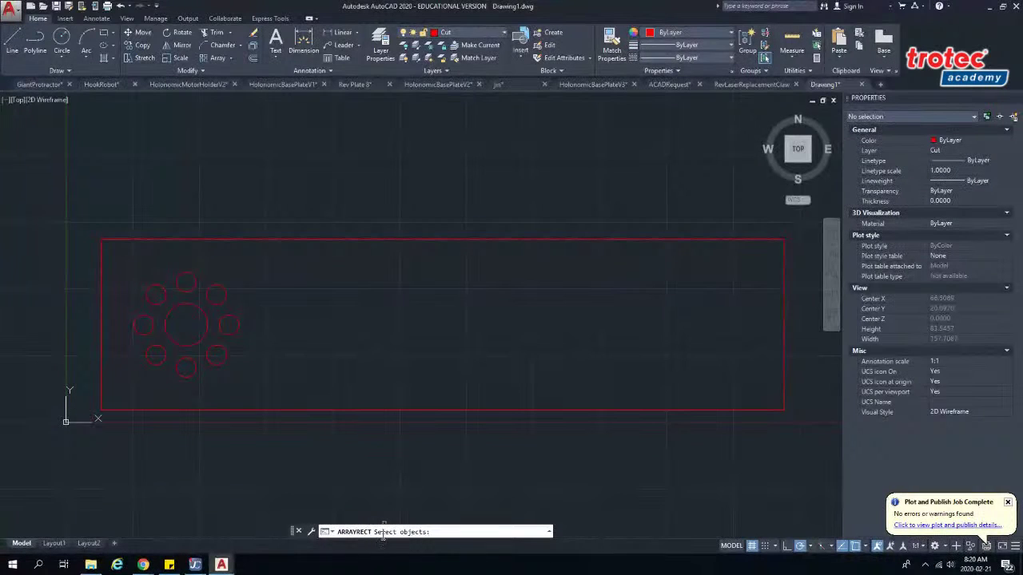
{"action": "left_click", "coordinate": [206, 329]}
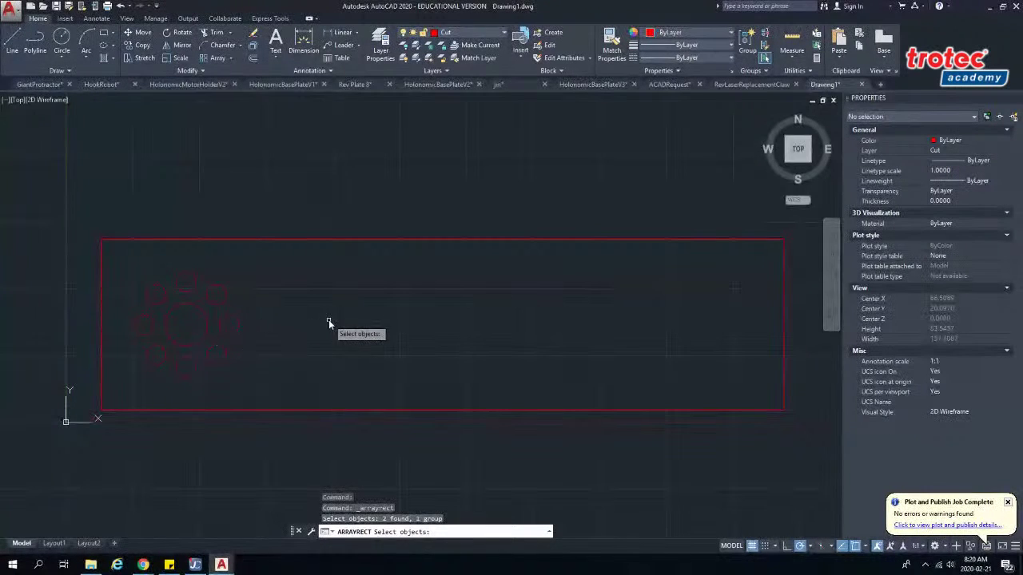
{"action": "key", "text": "Return"}
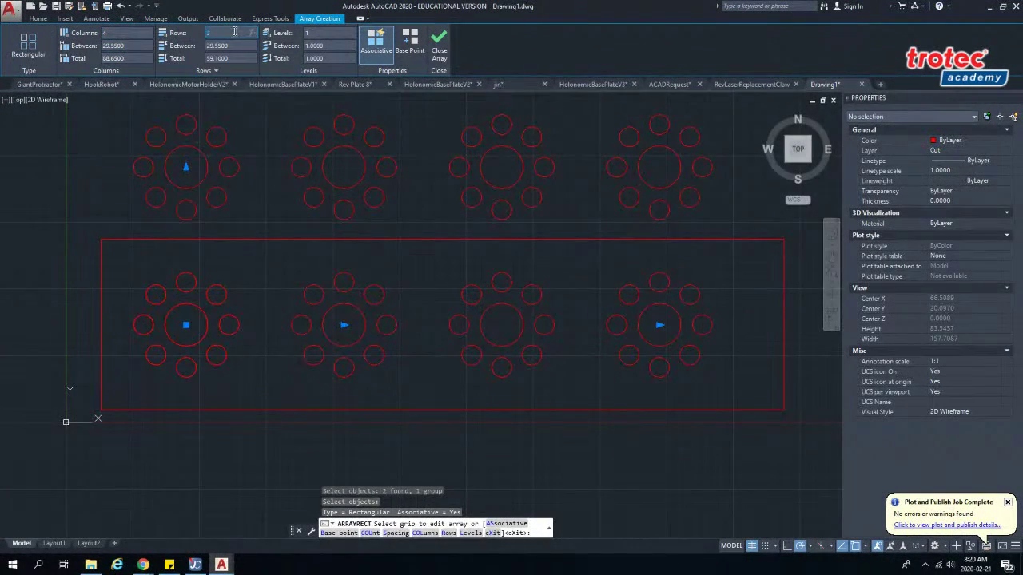
{"action": "type", "text": "1"}
{"action": "key", "text": "Return"}
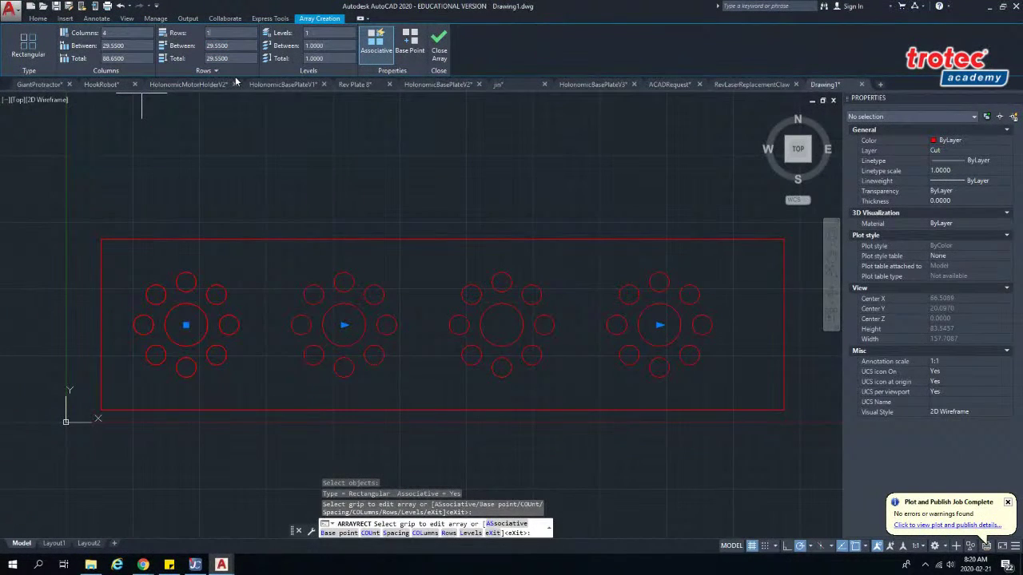
- Set the rectangular array's column spacing to 32 and finish the array
{"action": "left_click", "coordinate": [140, 47]}
{"action": "type", "text": "1"}
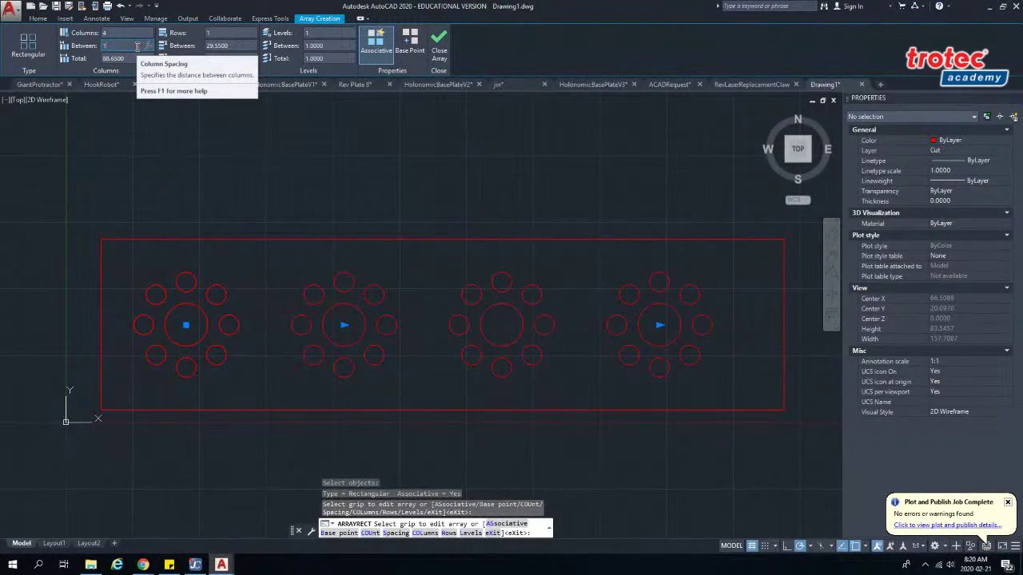
{"action": "key", "text": "BackSpace"}
{"action": "type", "text": "32"}
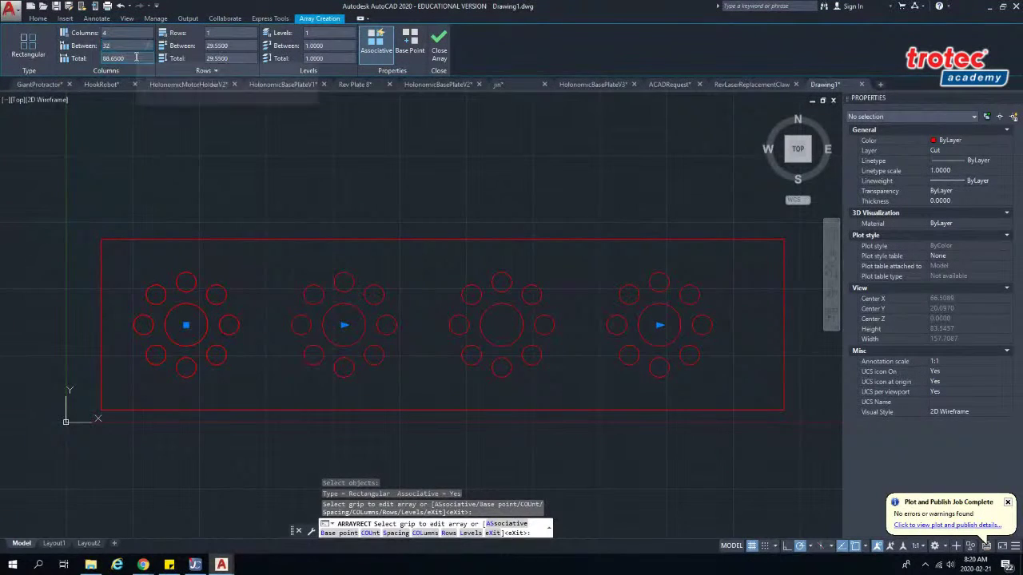
{"action": "key", "text": "Return"}
{"action": "left_click", "coordinate": [137, 58]}
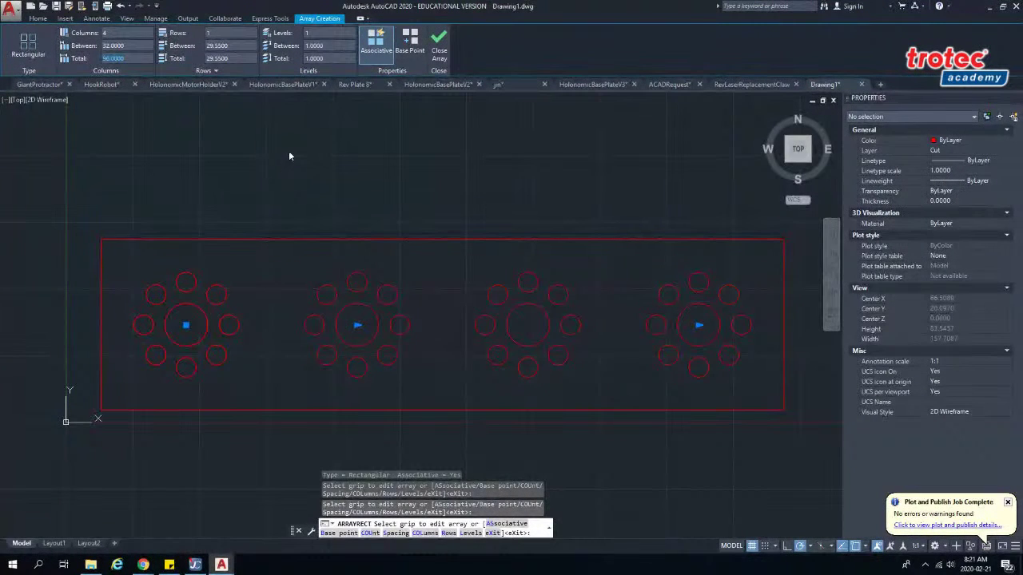
{"action": "key", "text": "shift+Tab"}
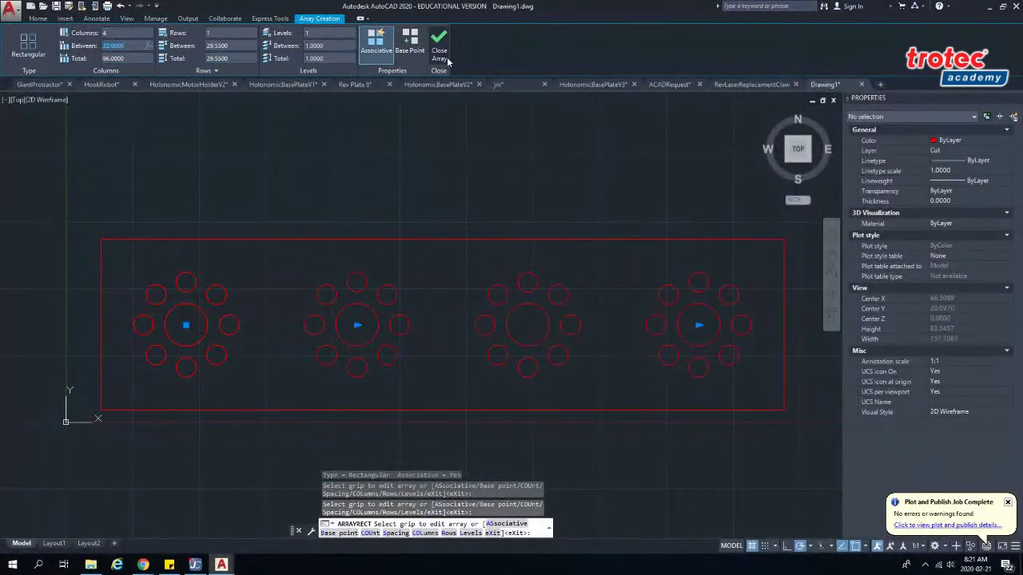
{"action": "left_click", "coordinate": [445, 51]}
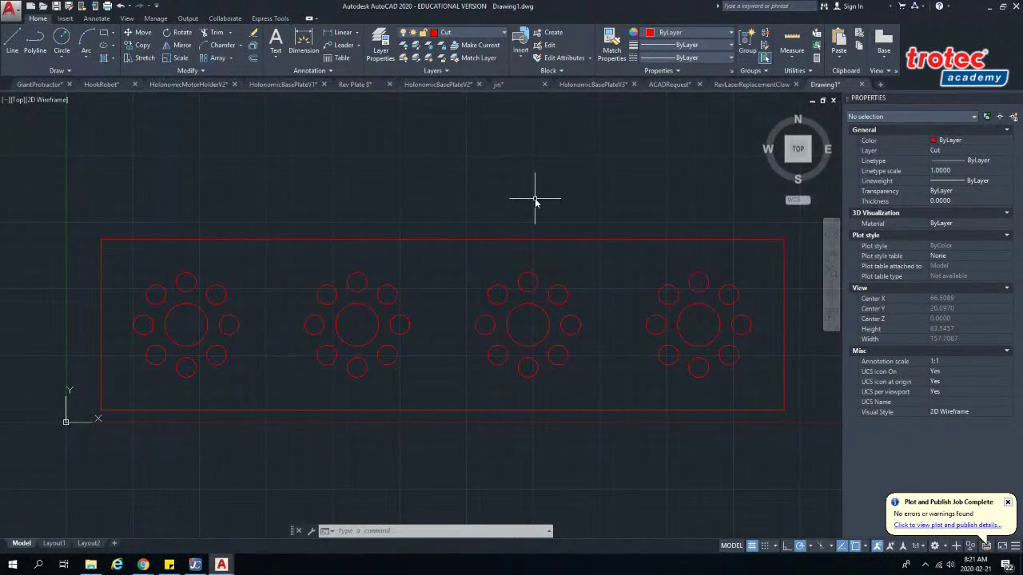
- Start the Plot command with the Trotec Engraver v10.6.1 plotter, adding a custom paper size to the plotter configuration
{"action": "type", "text": "PLOT"}
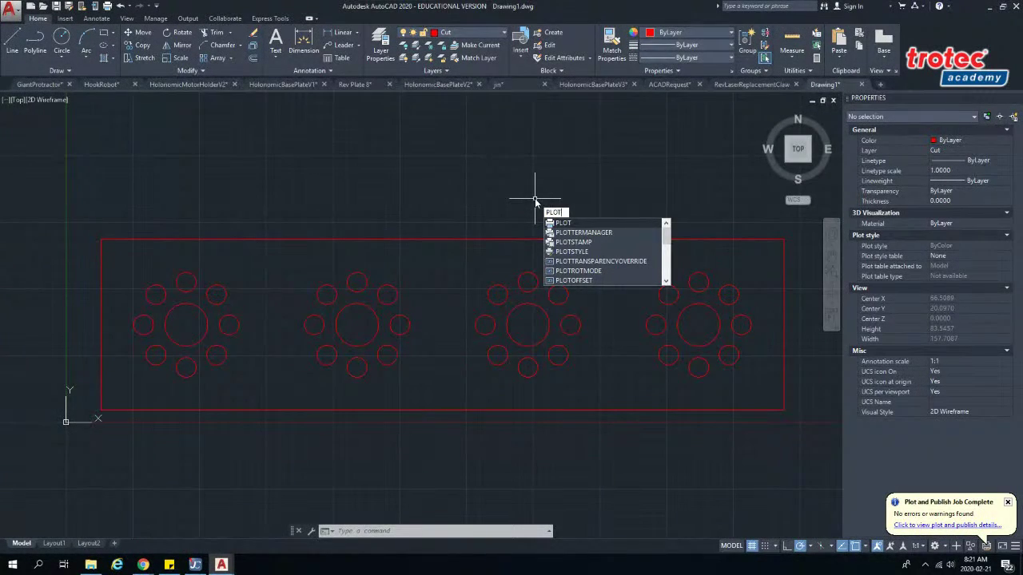
{"action": "key", "text": "Return"}
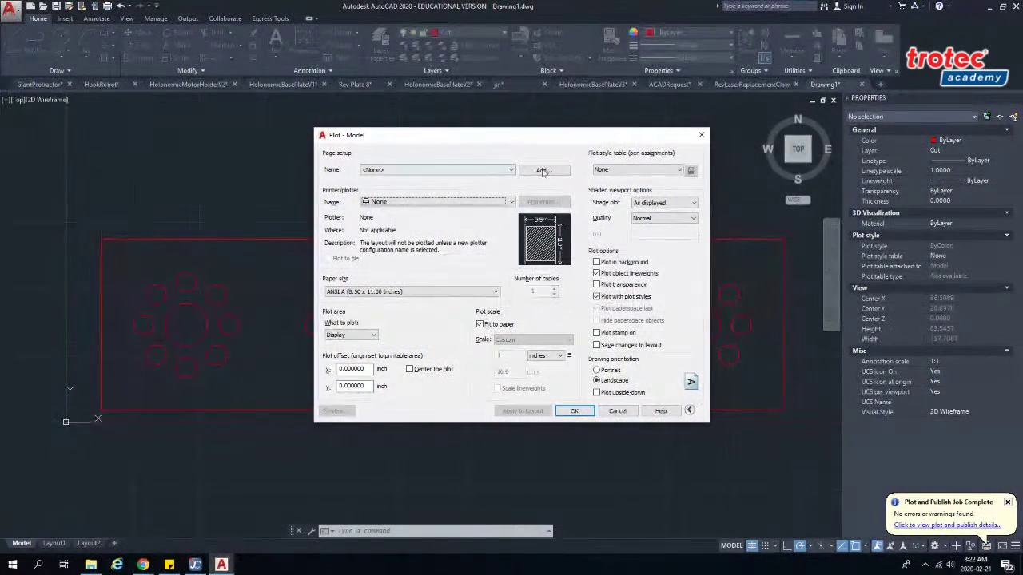
{"action": "left_click", "coordinate": [436, 202]}
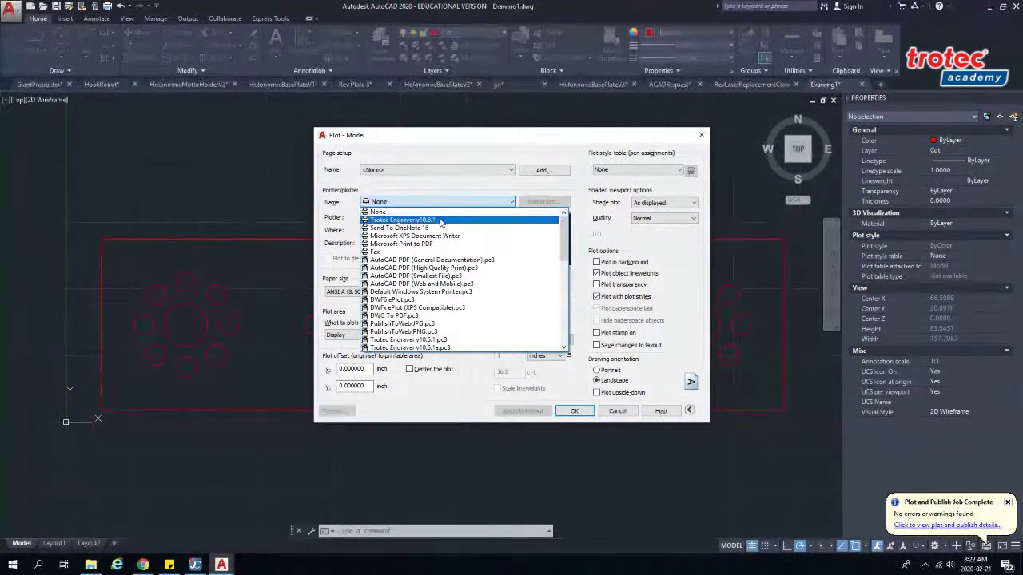
{"action": "left_click", "coordinate": [415, 216]}
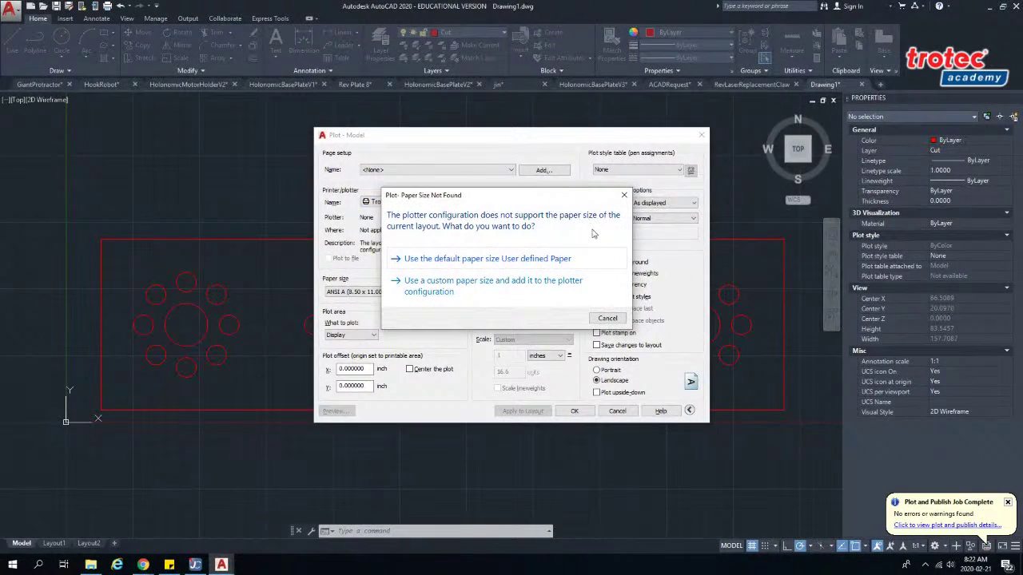
{"action": "left_click", "coordinate": [453, 286]}
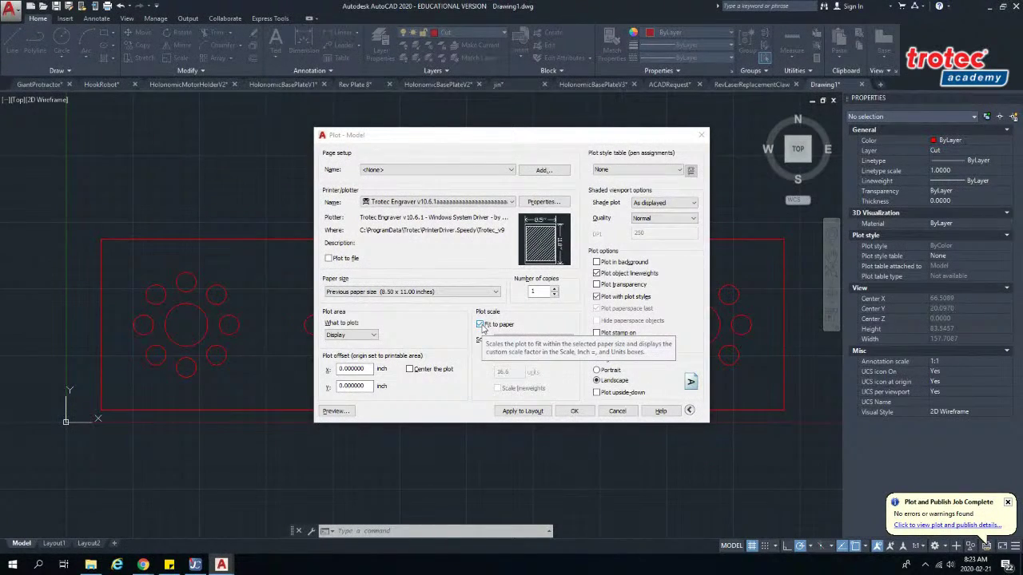
- Turn off Fit to paper and set the plot scale to 1:1, with 1 mm equal to 1 unit
{"action": "left_click", "coordinate": [481, 325]}
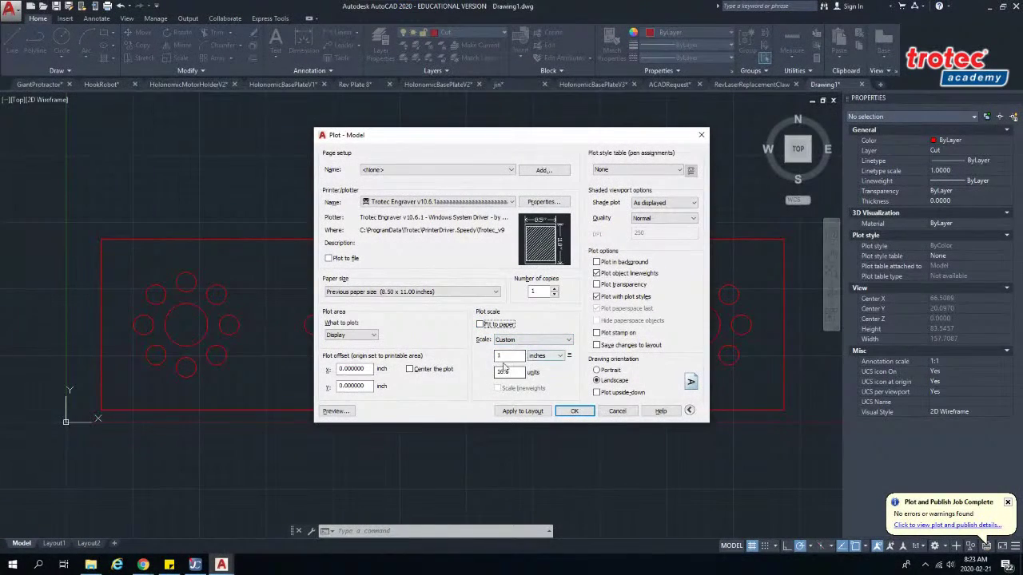
{"action": "left_click", "coordinate": [544, 356]}
{"action": "left_click", "coordinate": [547, 359]}
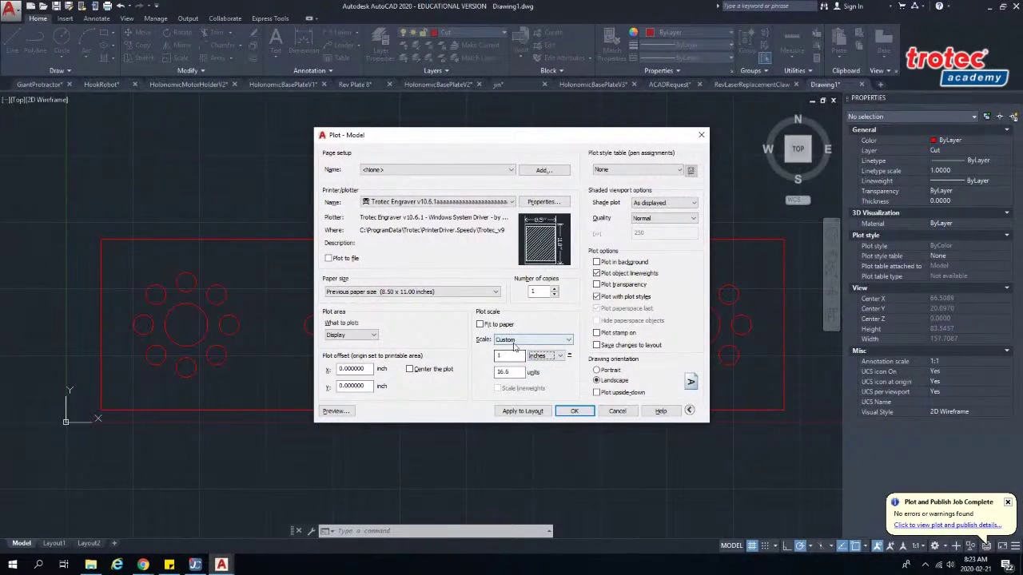
{"action": "left_click", "coordinate": [516, 342]}
{"action": "left_click", "coordinate": [529, 357]}
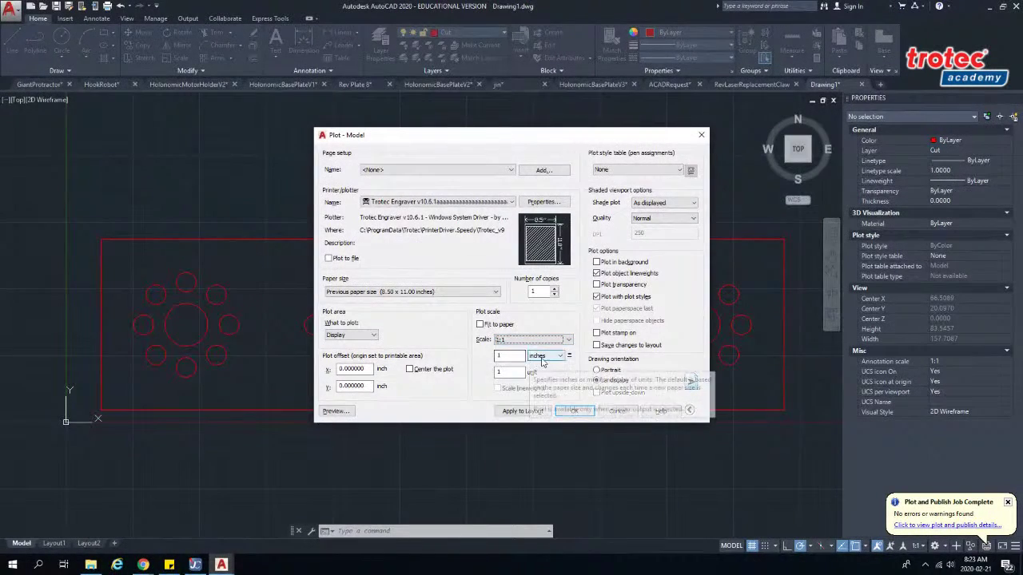
{"action": "left_click", "coordinate": [543, 356]}
{"action": "left_click", "coordinate": [531, 363]}
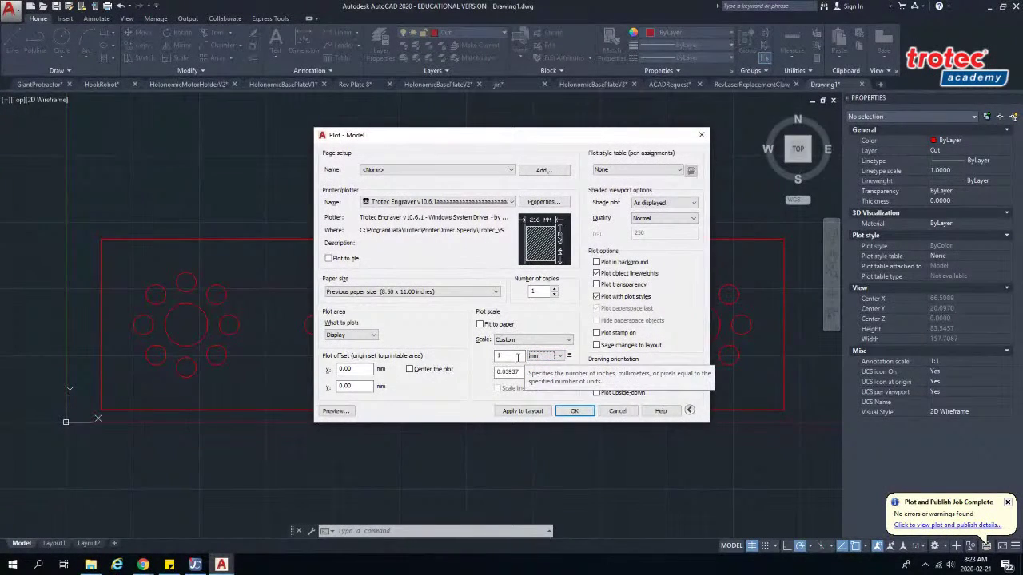
{"action": "double_click", "coordinate": [510, 372]}
{"action": "type", "text": "1"}
{"action": "left_click", "coordinate": [511, 356]}
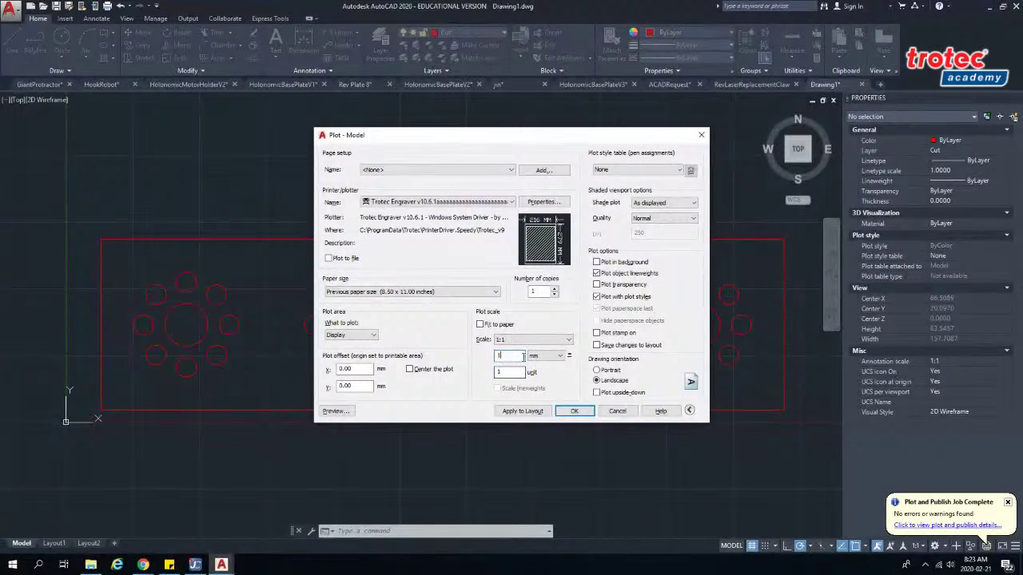
- Set the plot area to a window around the whole plate and change the drawing orientation to Portrait
{"action": "left_click", "coordinate": [360, 336]}
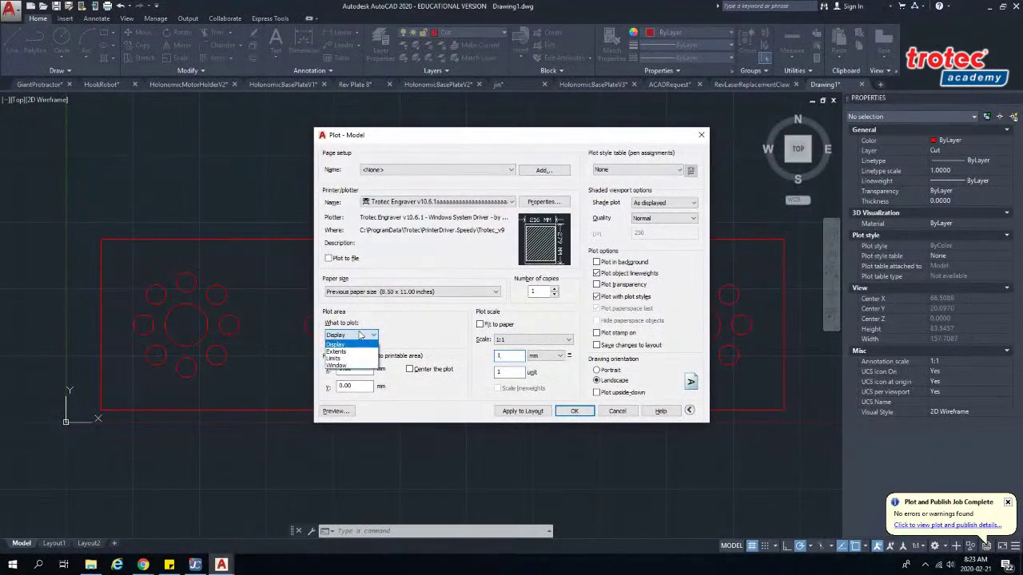
{"action": "left_click", "coordinate": [357, 368]}
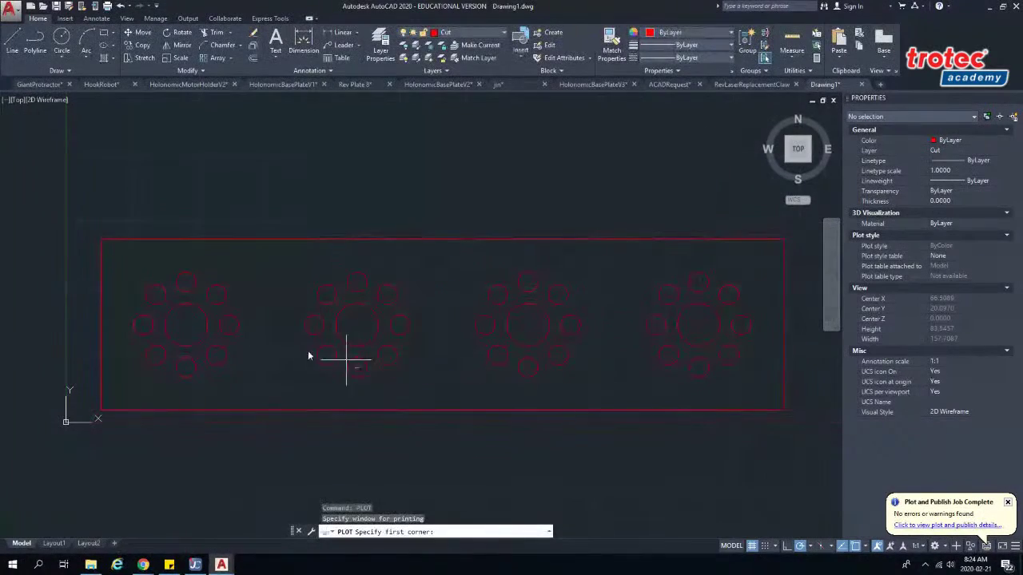
{"action": "left_click", "coordinate": [45, 210]}
{"action": "left_click", "coordinate": [862, 445]}
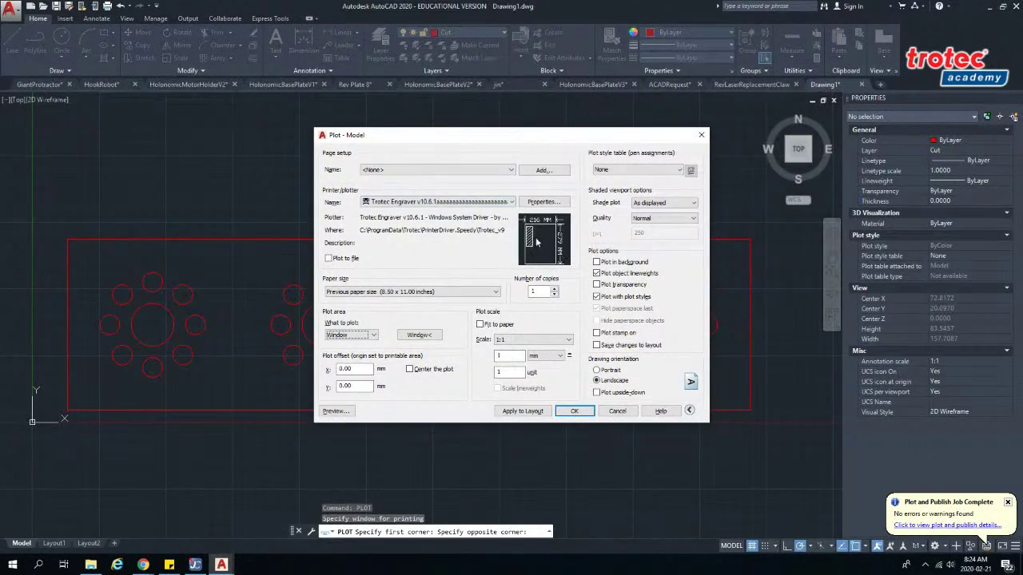
{"action": "mouse_move", "coordinate": [528, 232]}
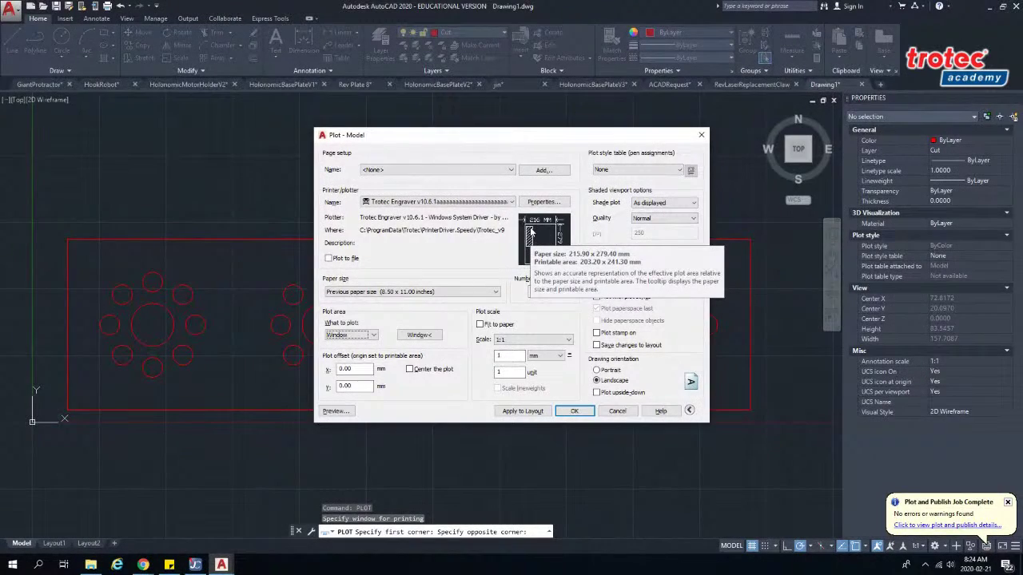
{"action": "left_click", "coordinate": [611, 371]}
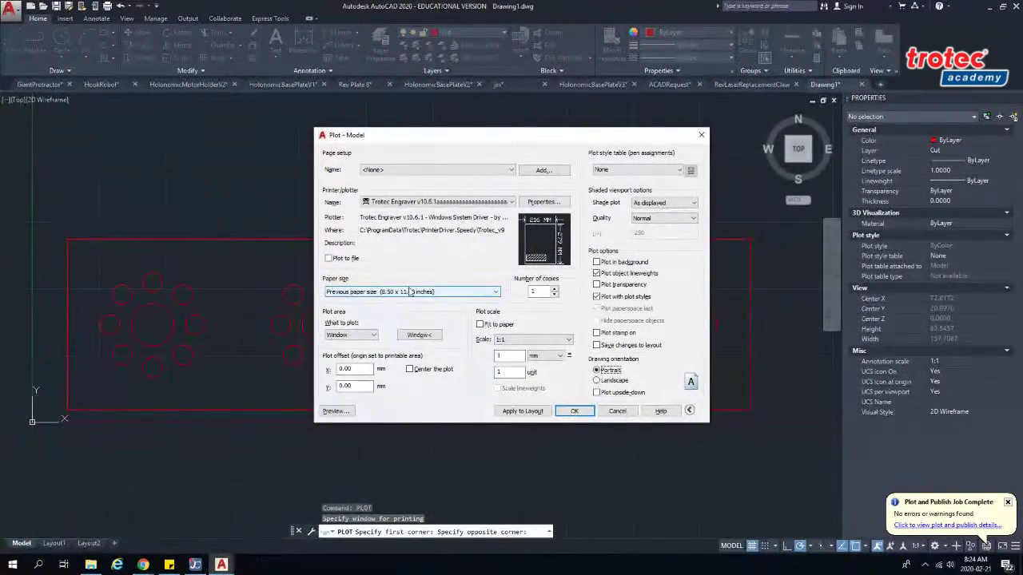
- Apply the engraver's custom properties with the 800 × 800 mm user-defined size to the current plot only, and send the plot
{"action": "left_click", "coordinate": [543, 202]}
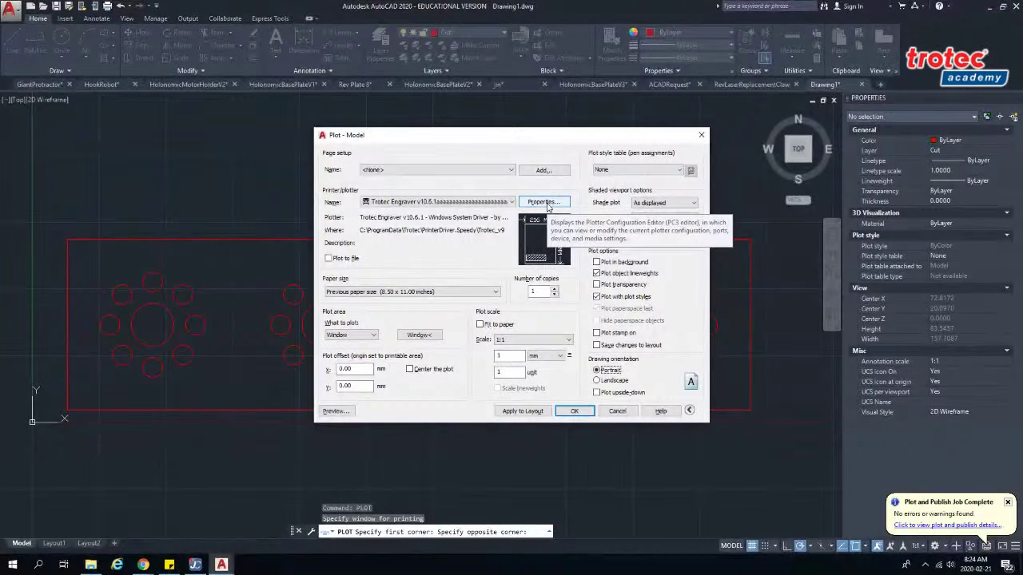
{"action": "left_click", "coordinate": [546, 206]}
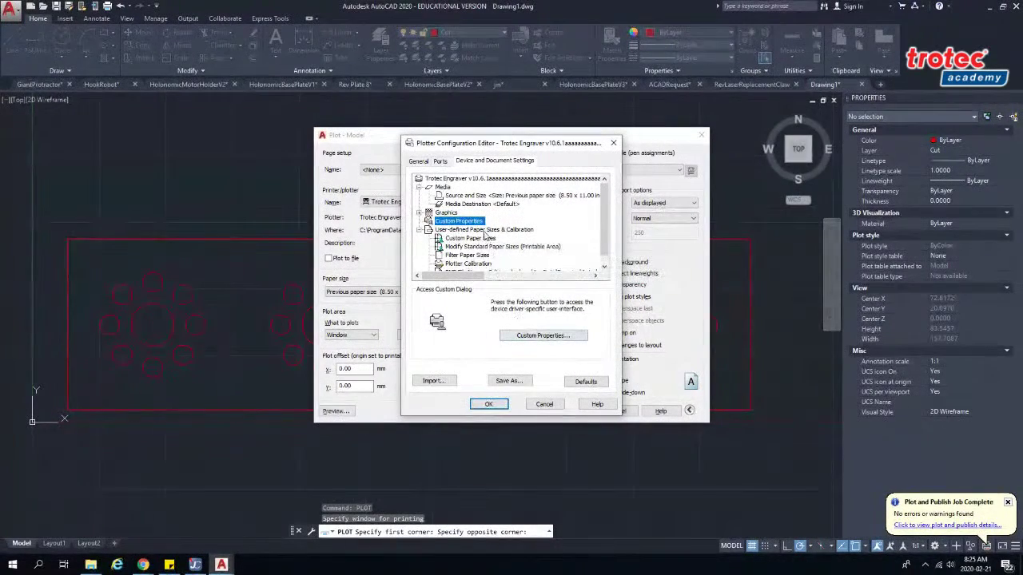
{"action": "left_click", "coordinate": [544, 338]}
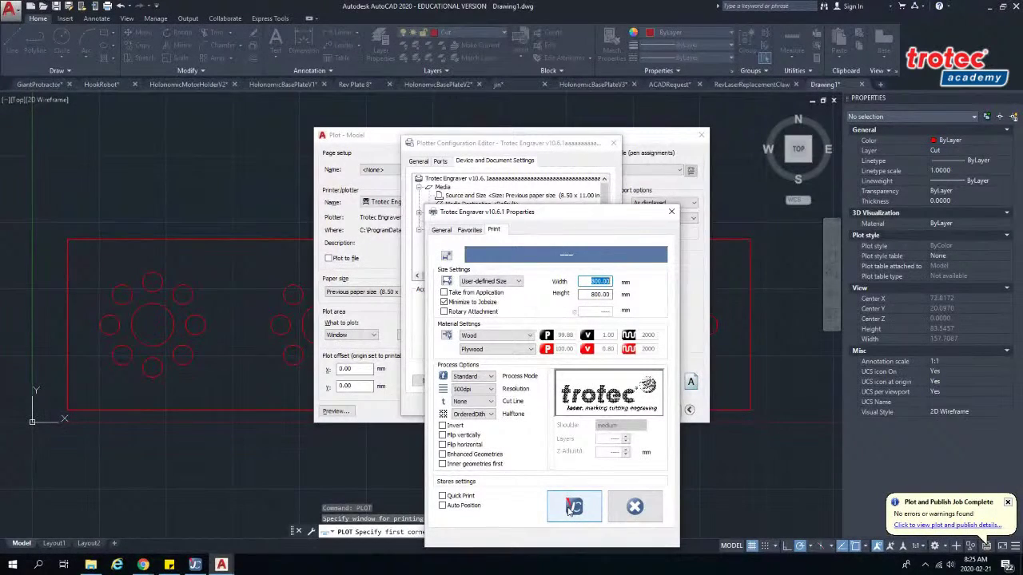
{"action": "left_click", "coordinate": [571, 508]}
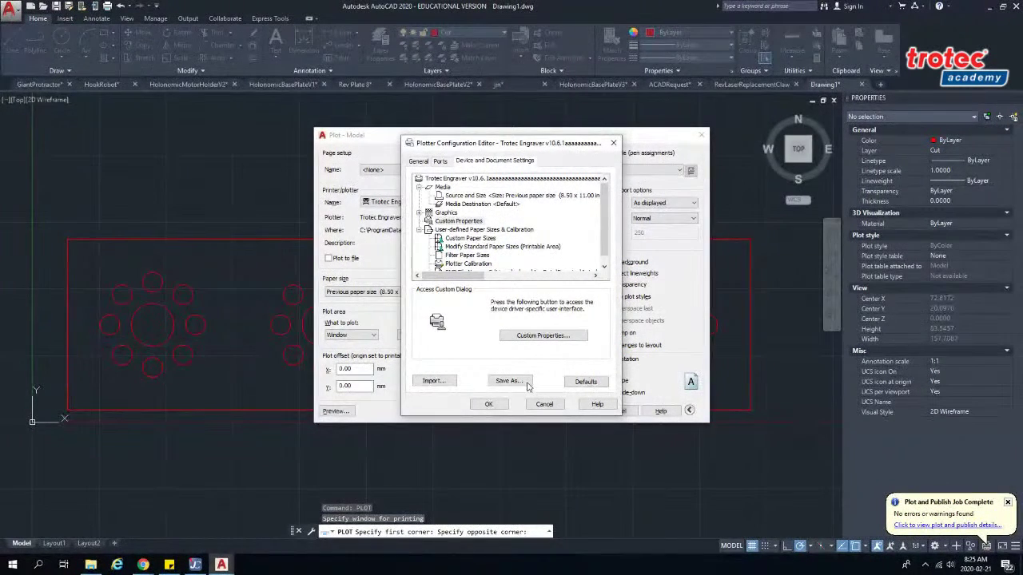
{"action": "left_click", "coordinate": [495, 406]}
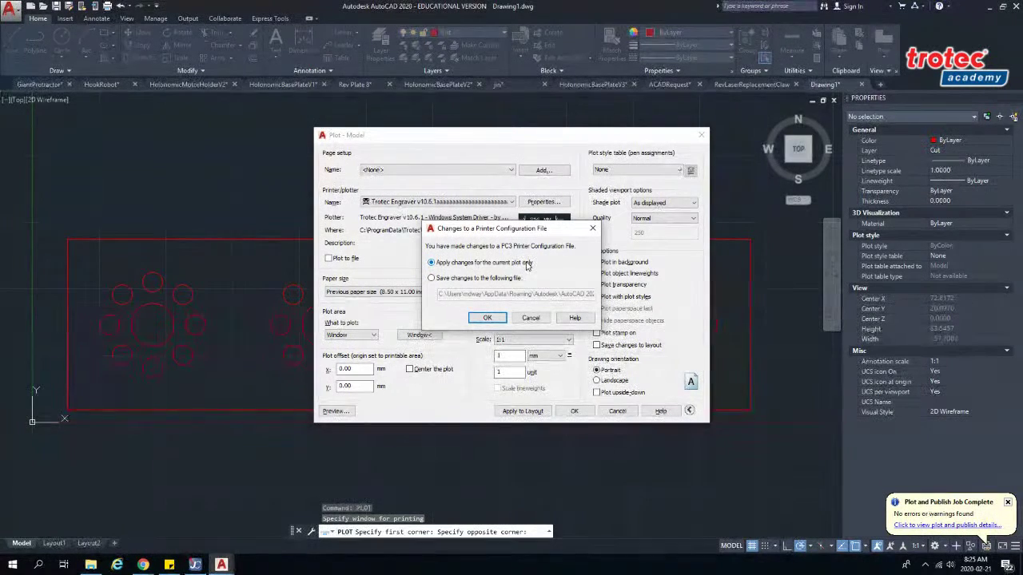
{"action": "left_click", "coordinate": [487, 318]}
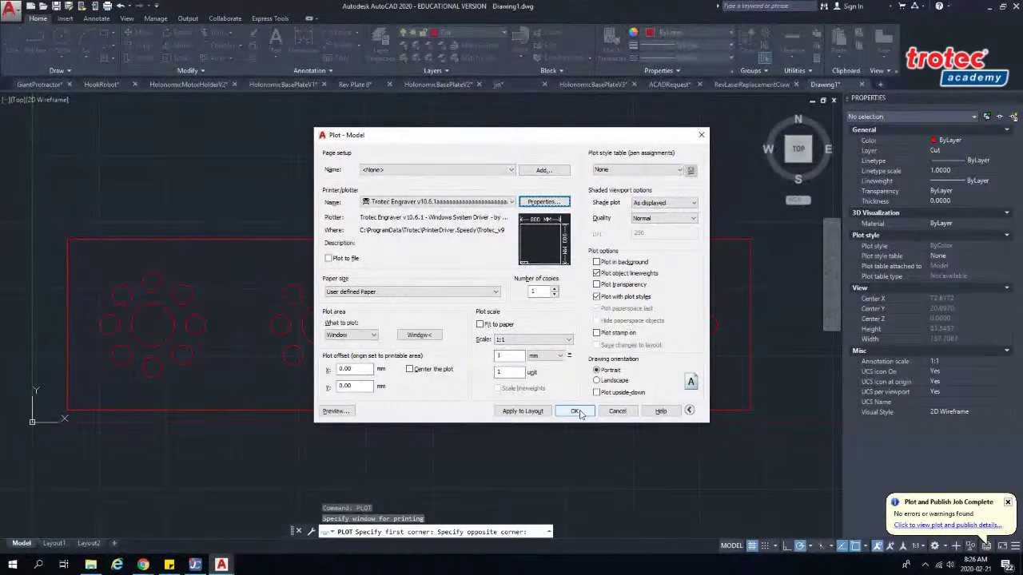
{"action": "left_click", "coordinate": [577, 412]}
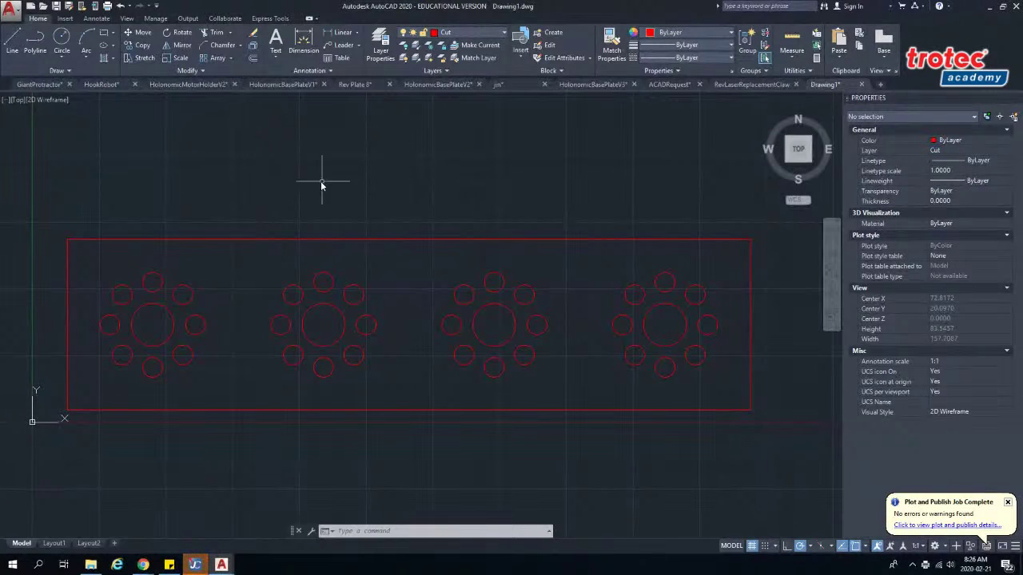
- Display the GiantProtractor drawing as another example and dismiss the warning dialog
{"action": "left_click", "coordinate": [48, 84]}
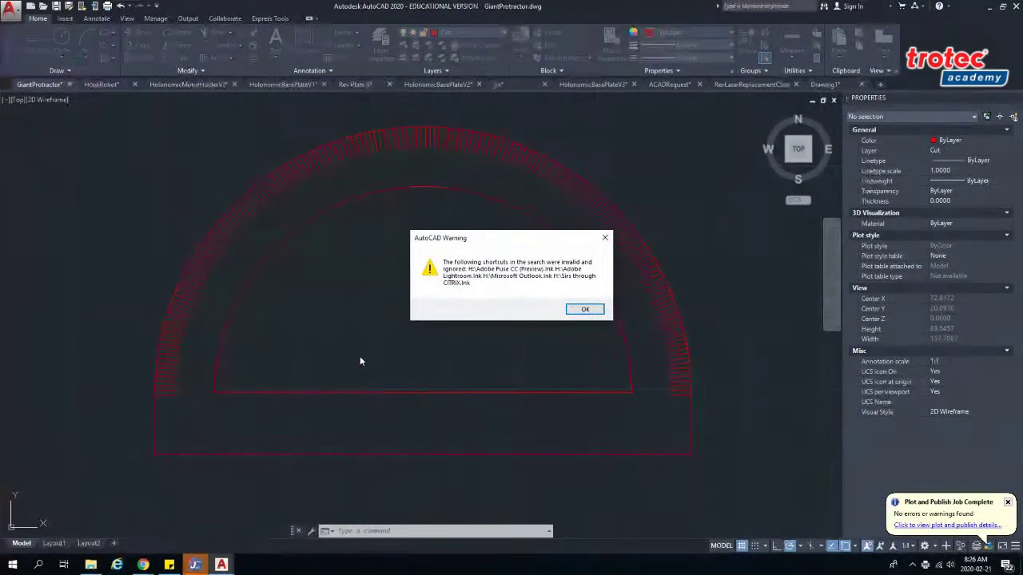
{"action": "left_click", "coordinate": [586, 310]}
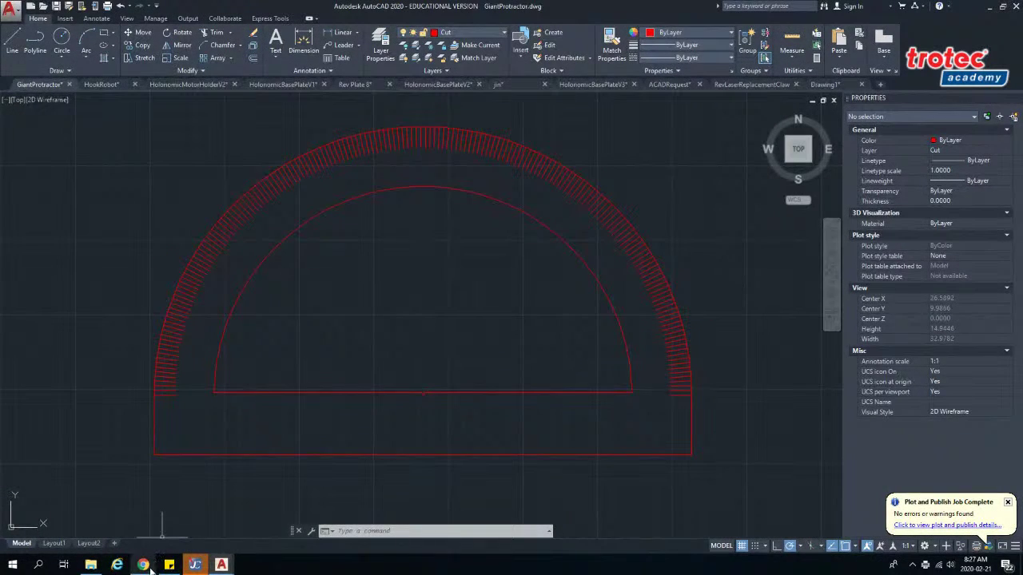
- Switch to Chrome and play the robot video in the open Twitter post
{"action": "mouse_move", "coordinate": [144, 565]}
{"action": "left_click", "coordinate": [120, 528]}
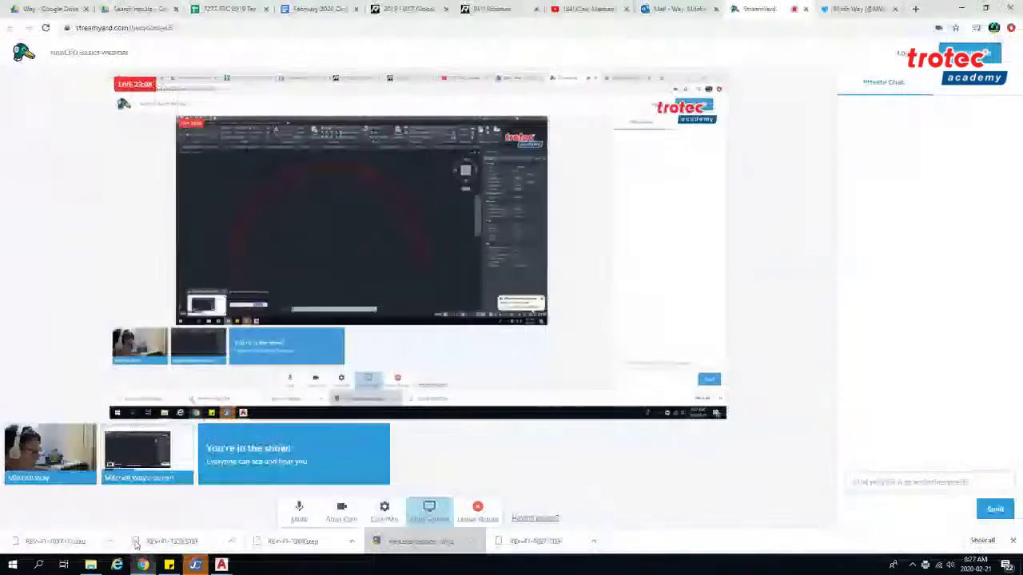
{"action": "left_click", "coordinate": [854, 8]}
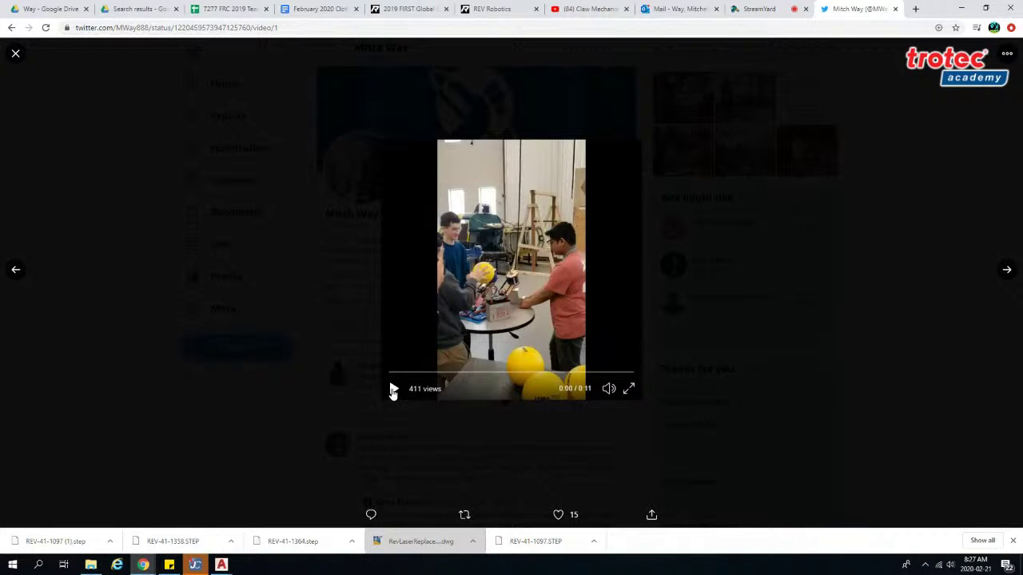
{"action": "left_click", "coordinate": [393, 390]}
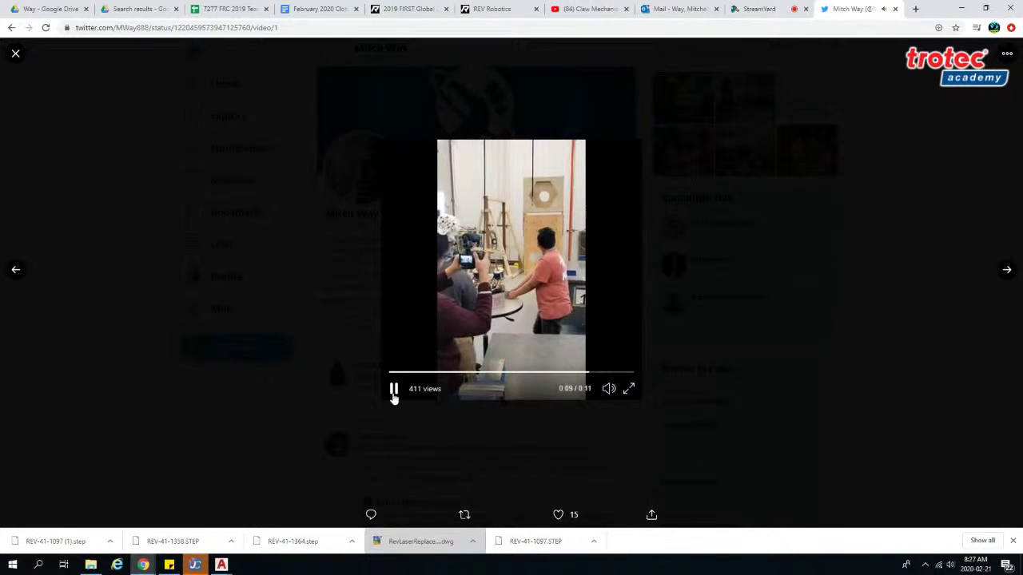
{"action": "left_click", "coordinate": [393, 392]}
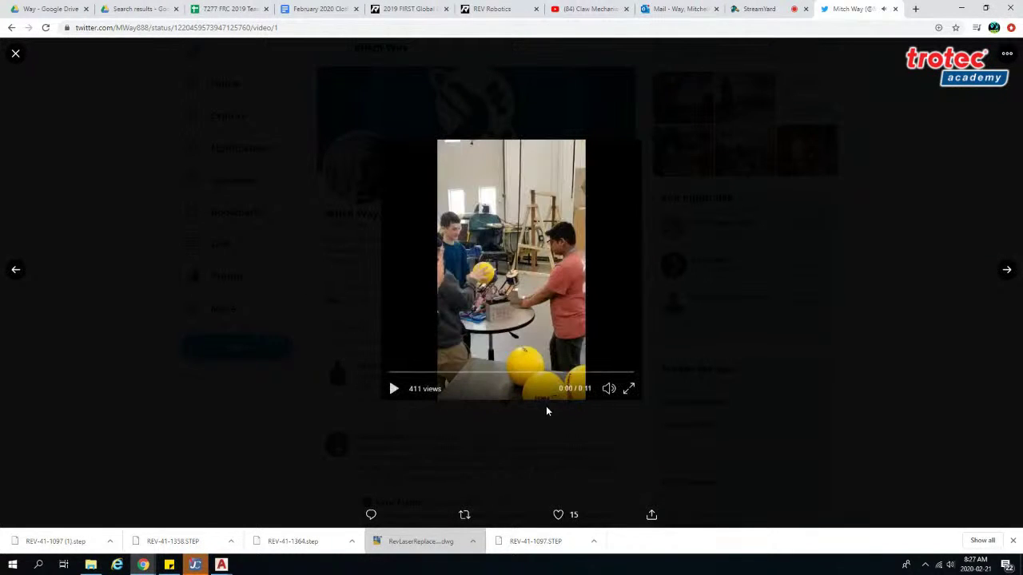
- Return to AutoCAD and bring the HolonomicMotorHolderV2 drawing into view
{"action": "left_click", "coordinate": [222, 565]}
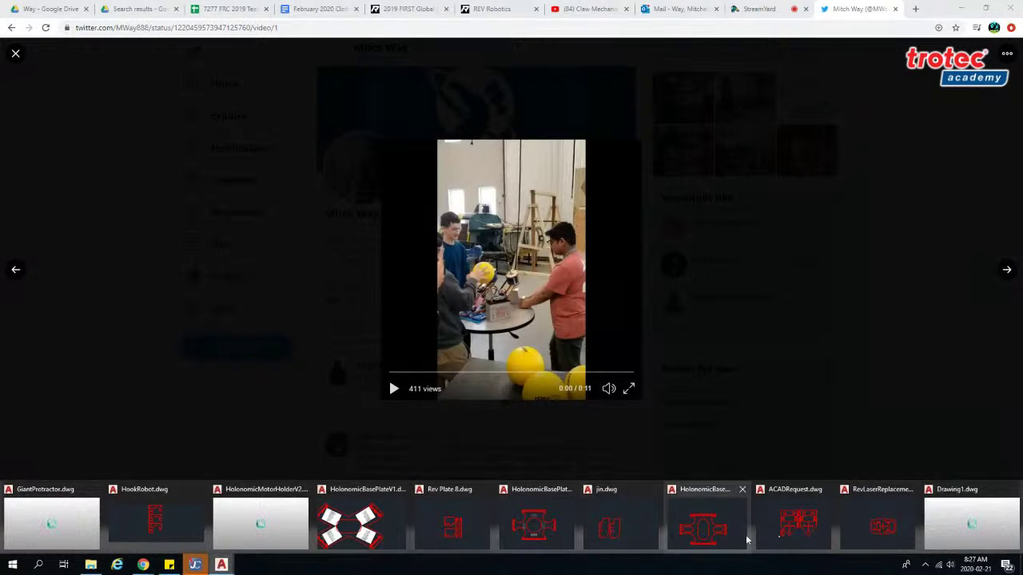
{"action": "left_click", "coordinate": [972, 523]}
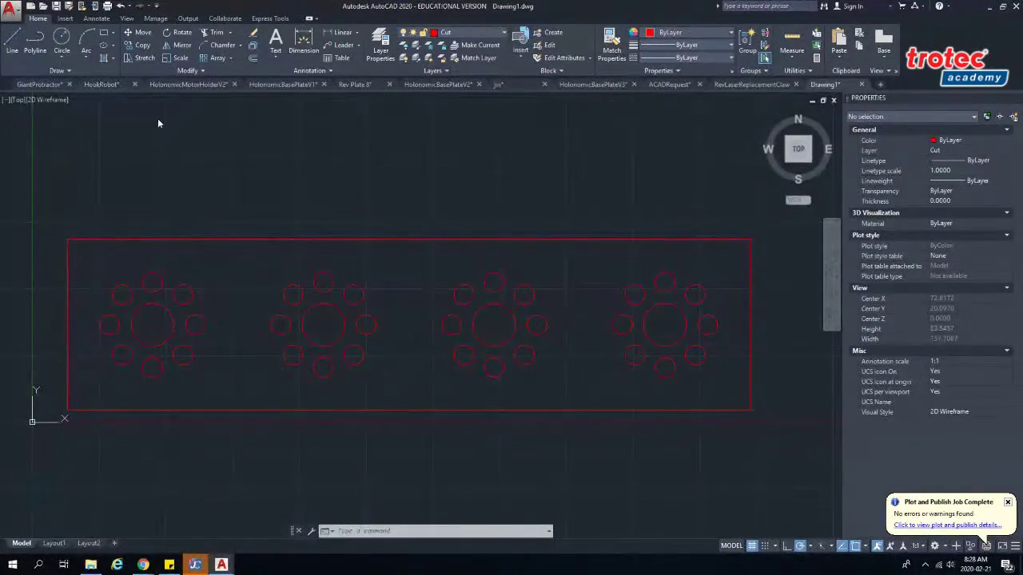
{"action": "left_click", "coordinate": [193, 85]}
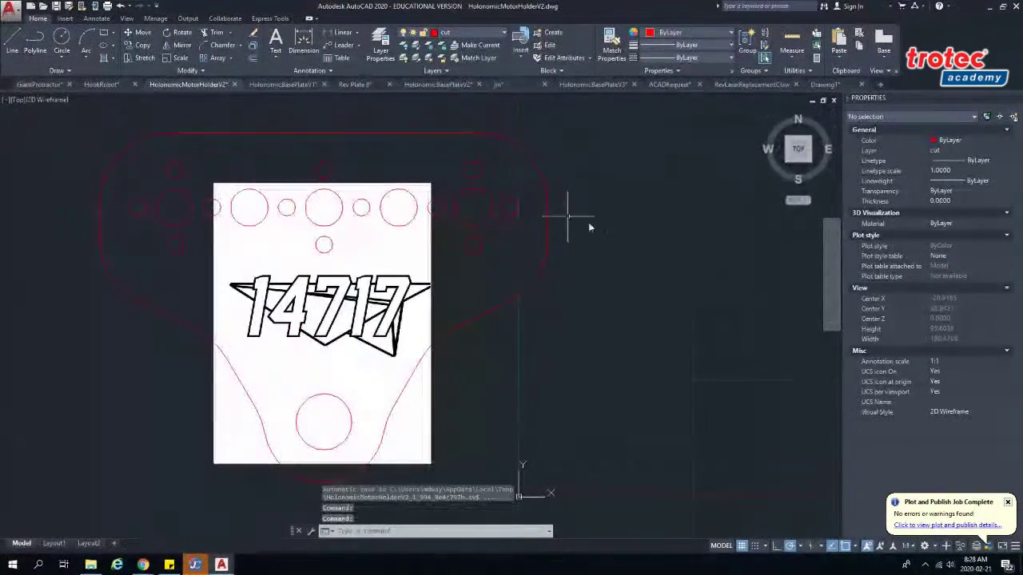
{"action": "middle_click_drag", "start_coordinate": [449, 286], "coordinate": [618, 290]}
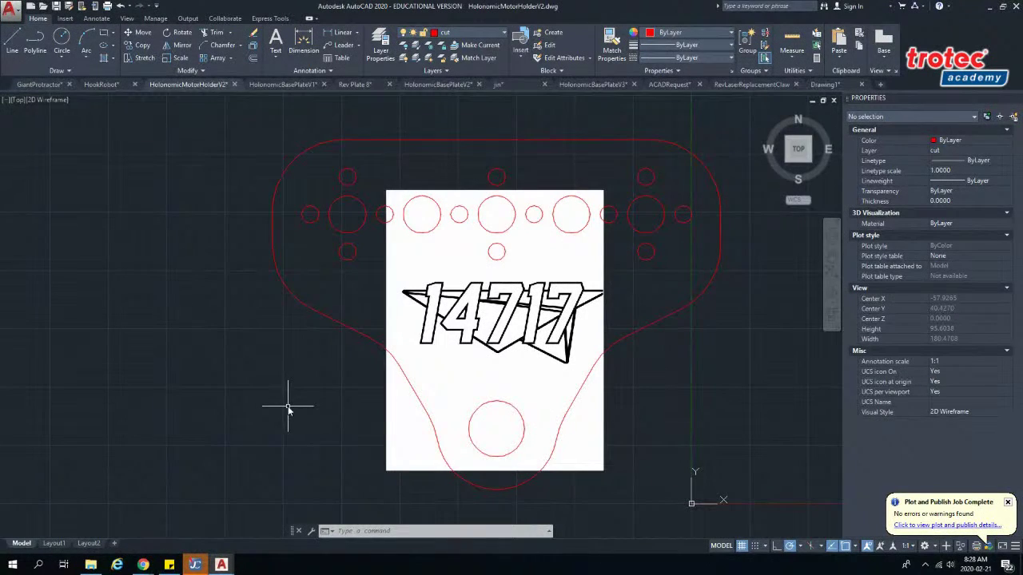
- Open the image 14717NumberBarSept10 (1) from the Downloads folder in File Explorer
{"action": "left_click", "coordinate": [93, 566]}
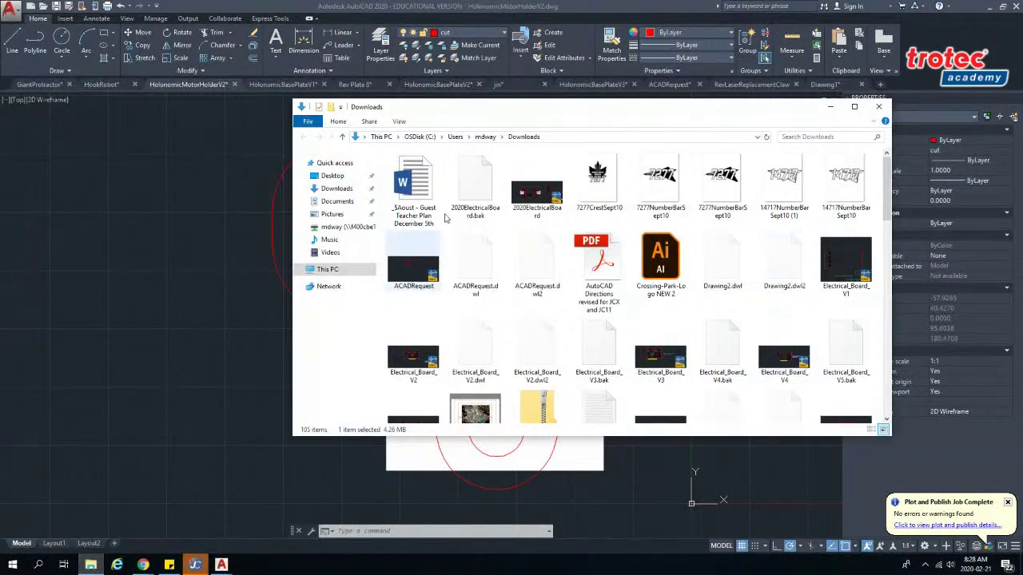
{"action": "left_click", "coordinate": [786, 194]}
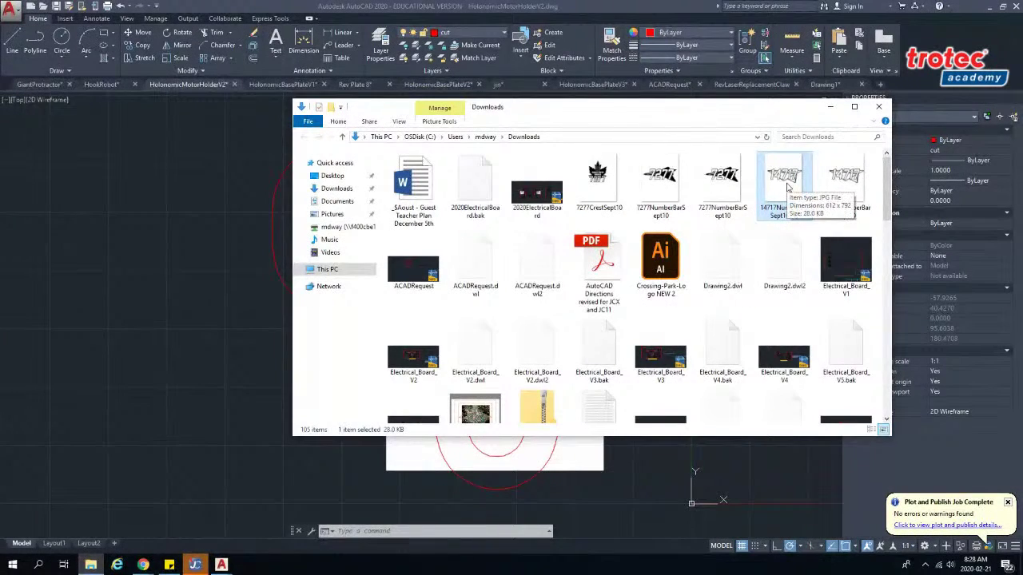
{"action": "double_click", "coordinate": [786, 188]}
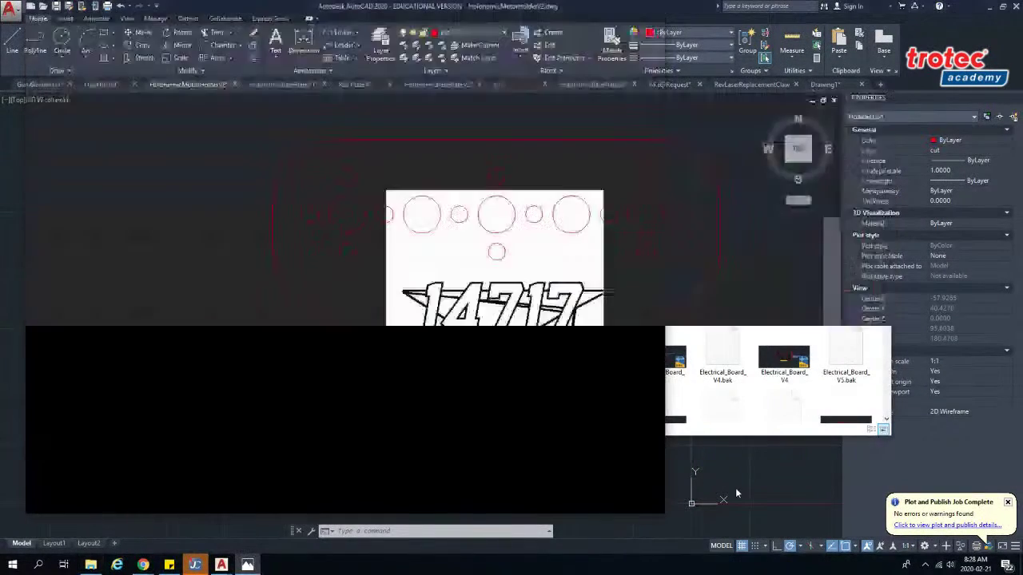
- Back in AutoCAD, select the motor holder geometry together with its 14717 logo image and explode the selection
{"action": "left_click", "coordinate": [735, 488]}
{"action": "left_click", "coordinate": [598, 434]}
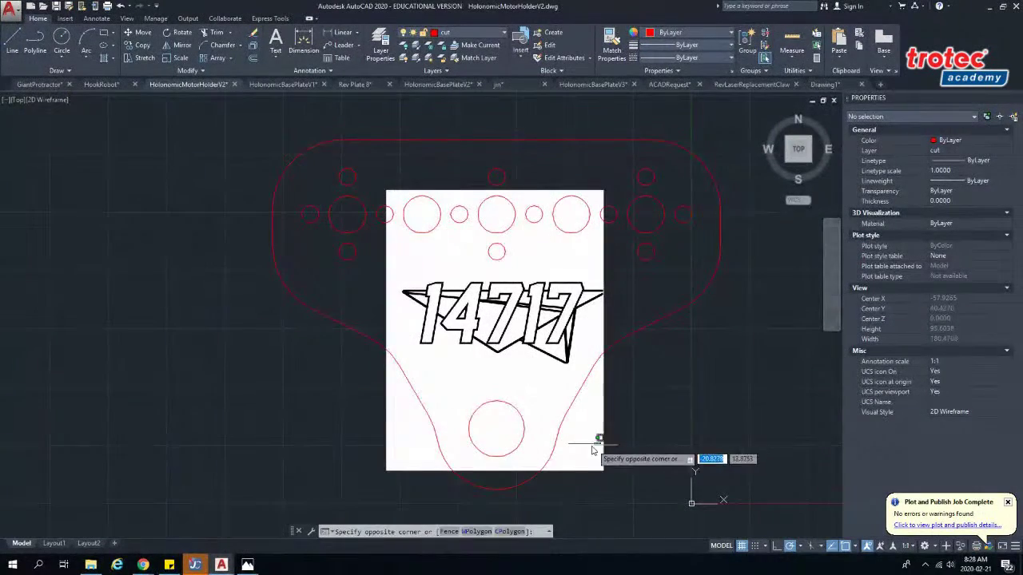
{"action": "left_click", "coordinate": [605, 319]}
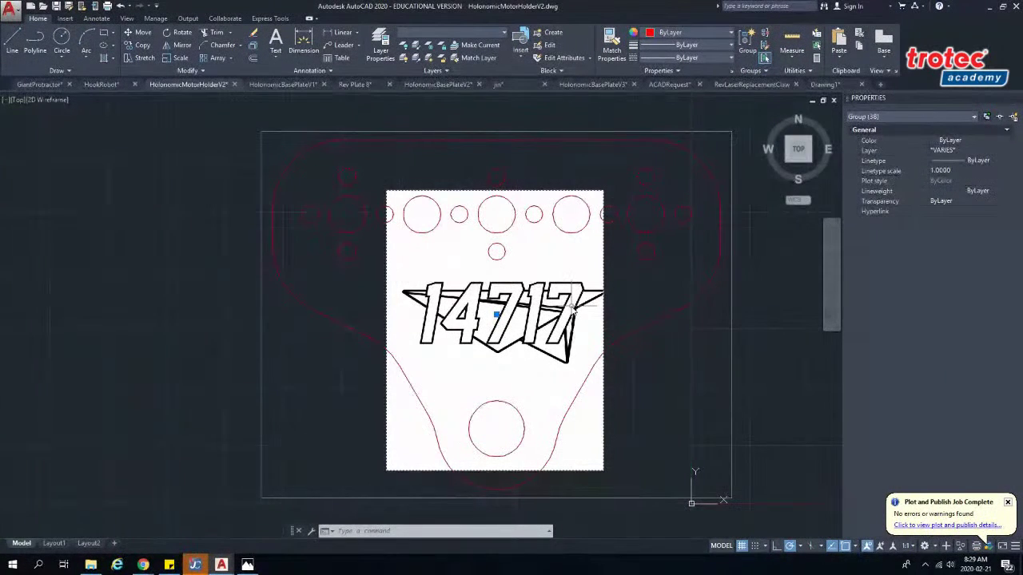
{"action": "type", "text": "pl"}
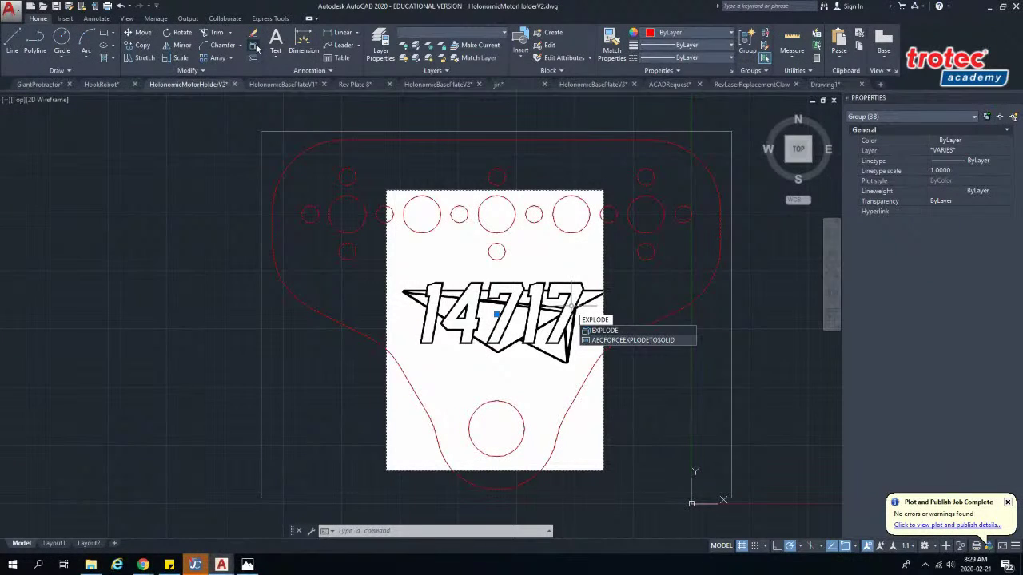
{"action": "key", "text": "Return"}
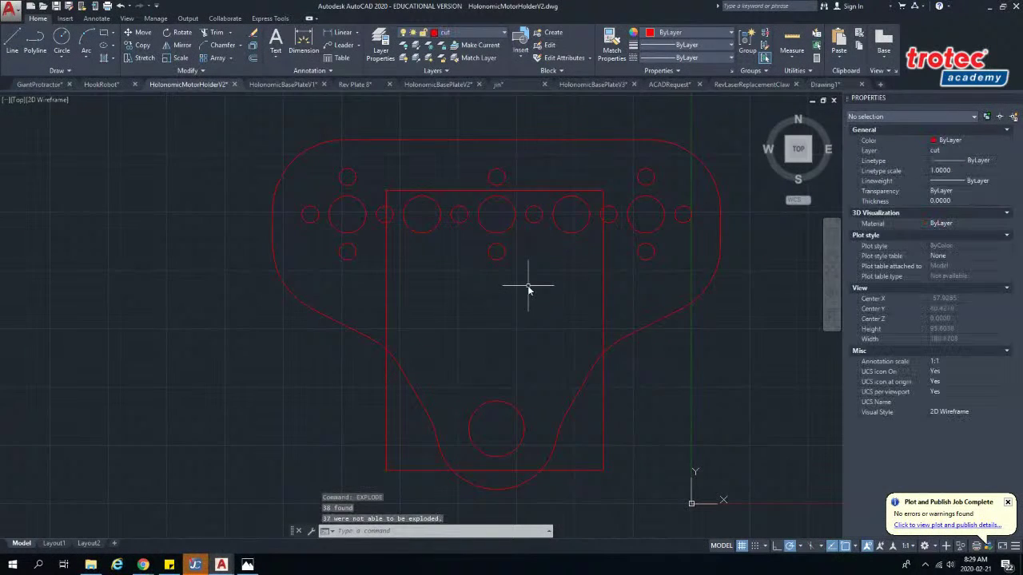
{"action": "key", "text": "Escape"}
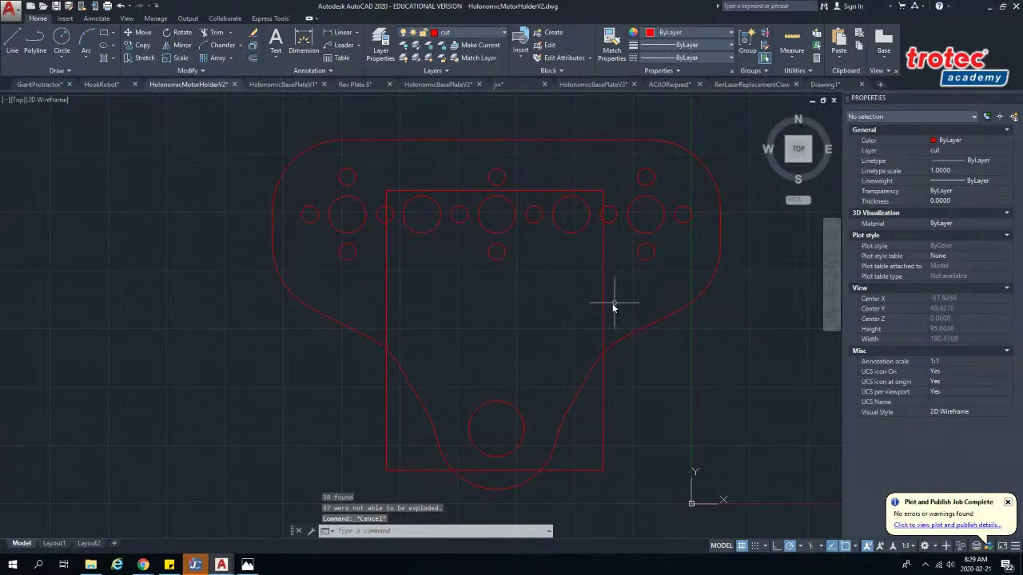
- Delete the rectangular frame lines left behind by the exploded logo image
{"action": "left_click", "coordinate": [605, 304]}
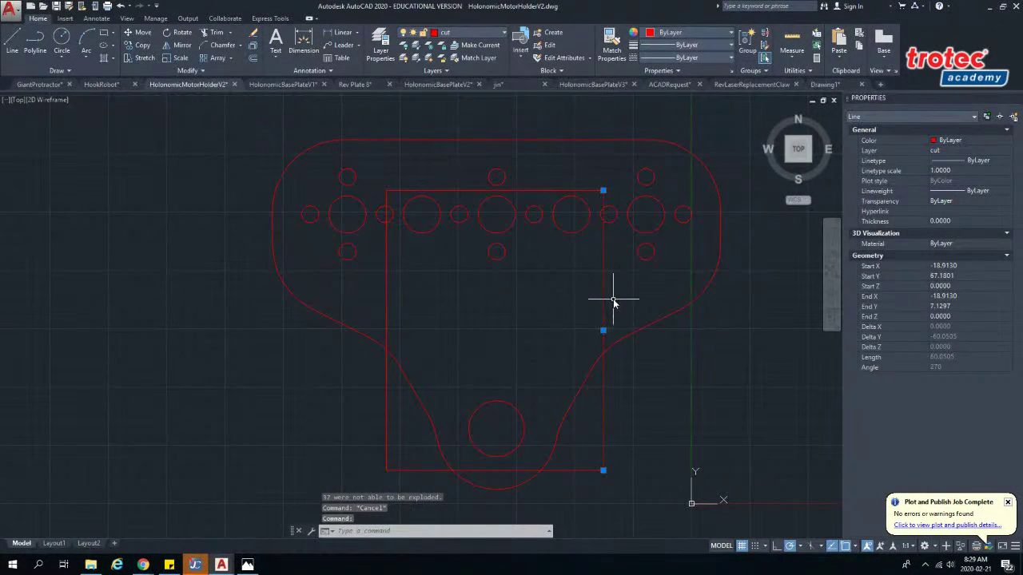
{"action": "key", "text": "Delete"}
{"action": "left_click", "coordinate": [387, 290]}
{"action": "key", "text": "Delete"}
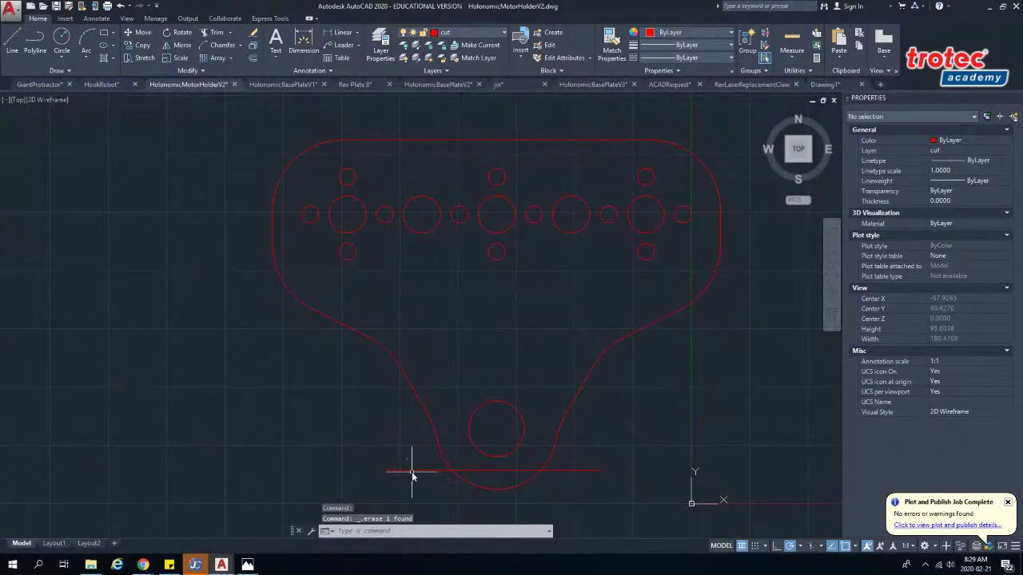
{"action": "left_click", "coordinate": [412, 471]}
{"action": "key", "text": "Delete"}
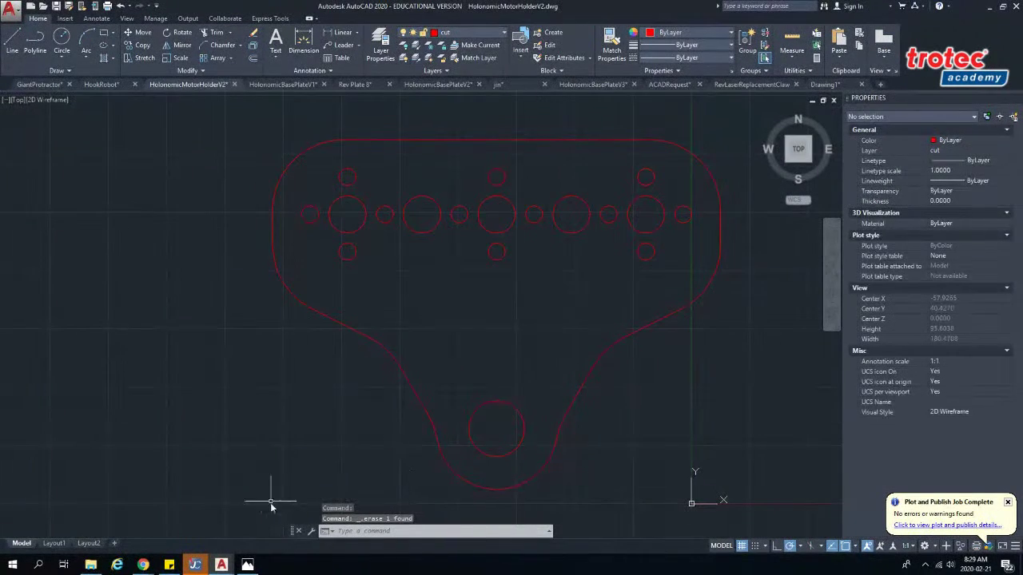
- Copy the 14717 logo image from the Photos app and paste it into the AutoCAD drawing over the motor holder at rotation angle 0
{"action": "left_click", "coordinate": [249, 565]}
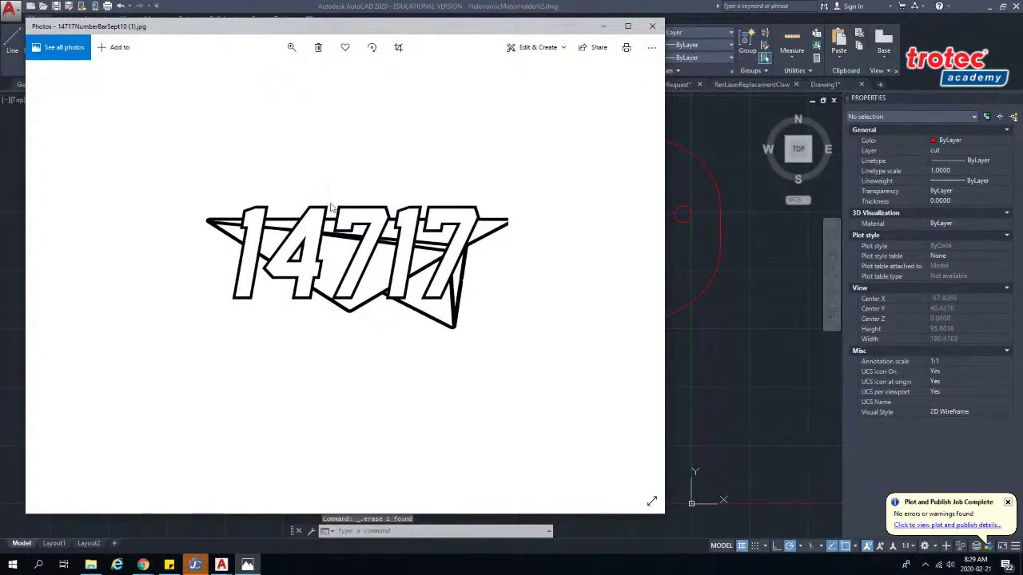
{"action": "right_click", "coordinate": [339, 236]}
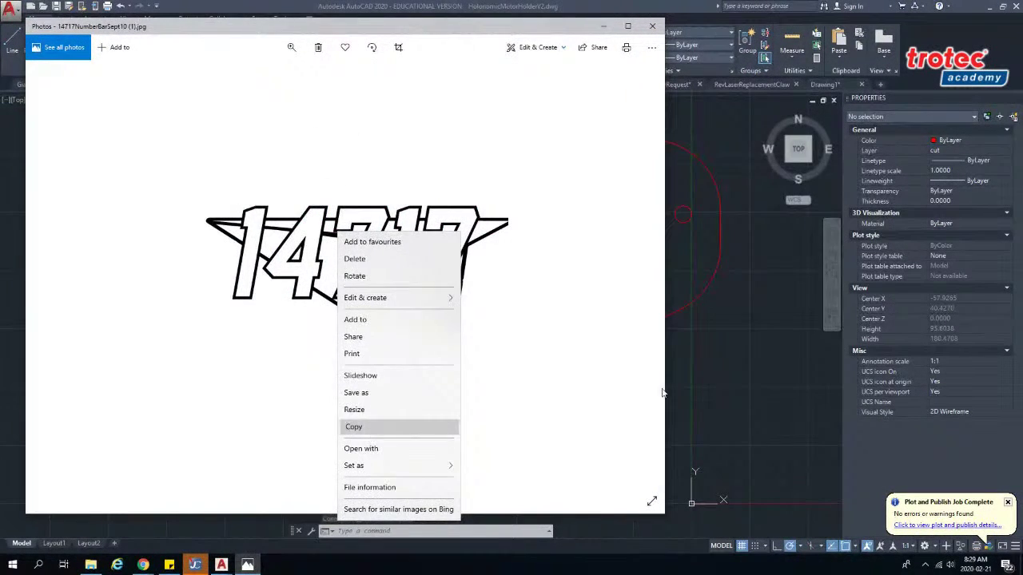
{"action": "left_click", "coordinate": [370, 426]}
{"action": "left_click", "coordinate": [731, 380]}
{"action": "key", "text": "ctrl+v"}
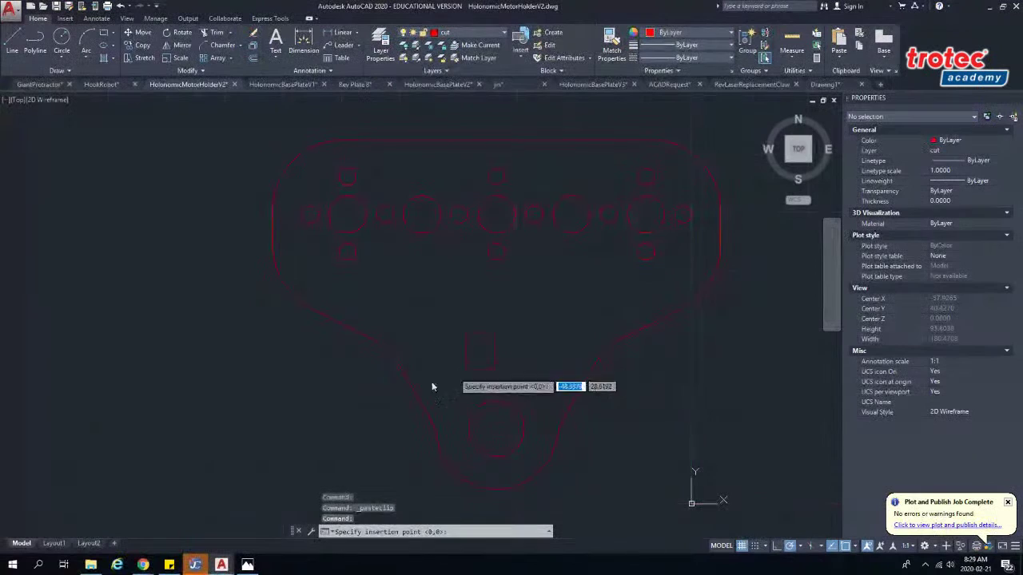
{"action": "left_click", "coordinate": [330, 477]}
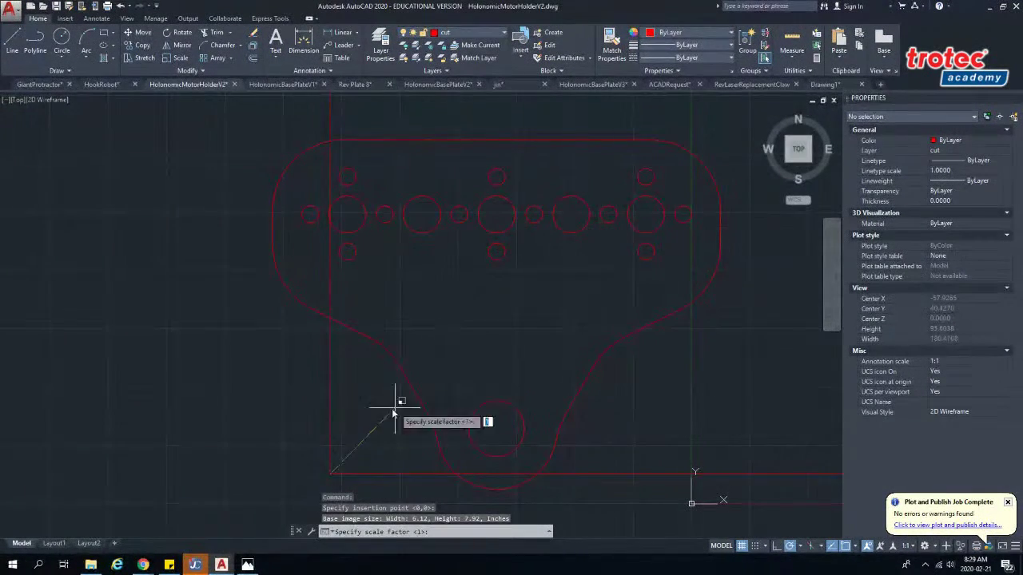
{"action": "left_click", "coordinate": [354, 435]}
{"action": "key", "text": "Return"}
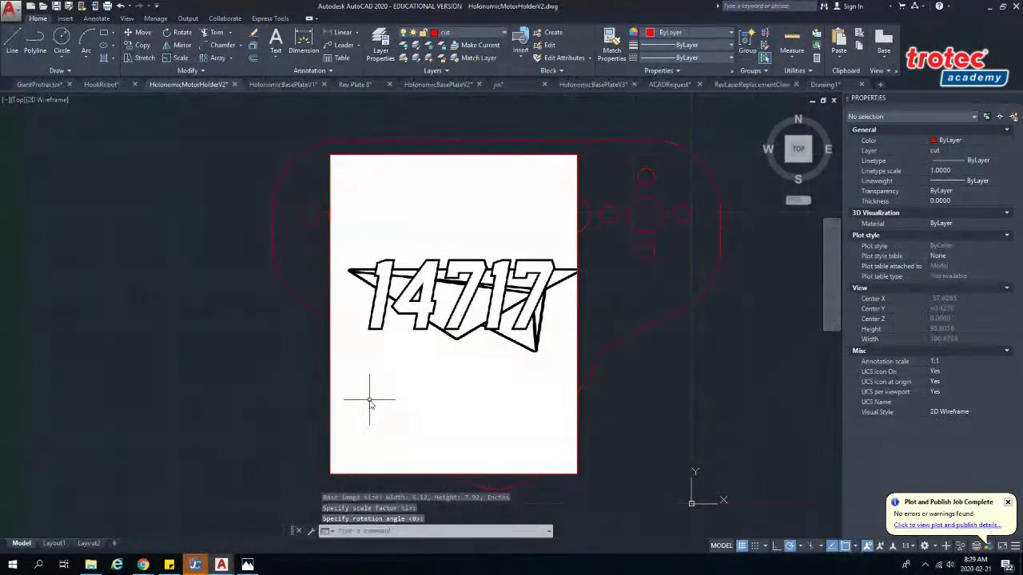
{"action": "key", "text": "Escape"}
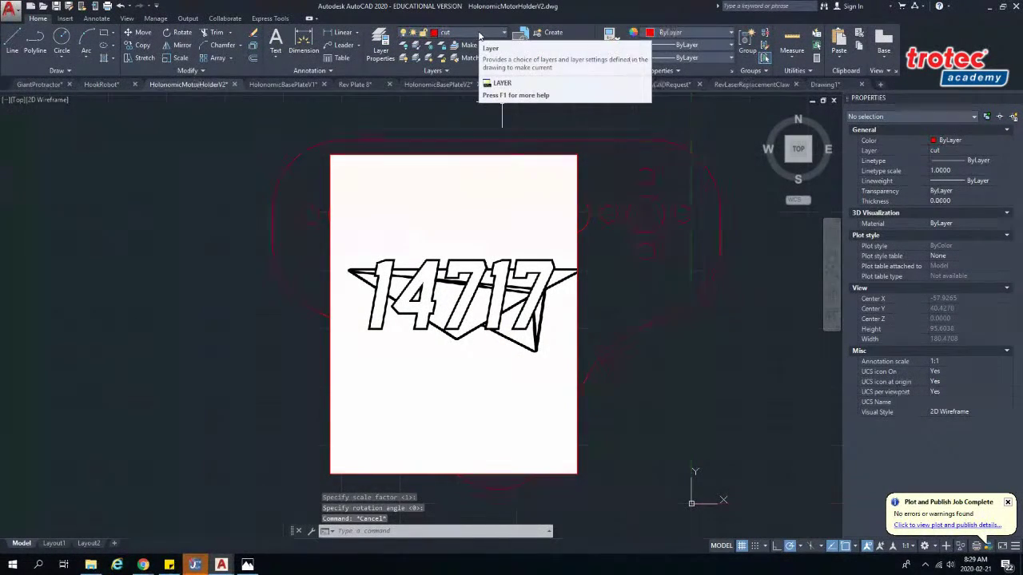
- Put the pasted 14717 logo image on layer 0
{"action": "left_click", "coordinate": [332, 412]}
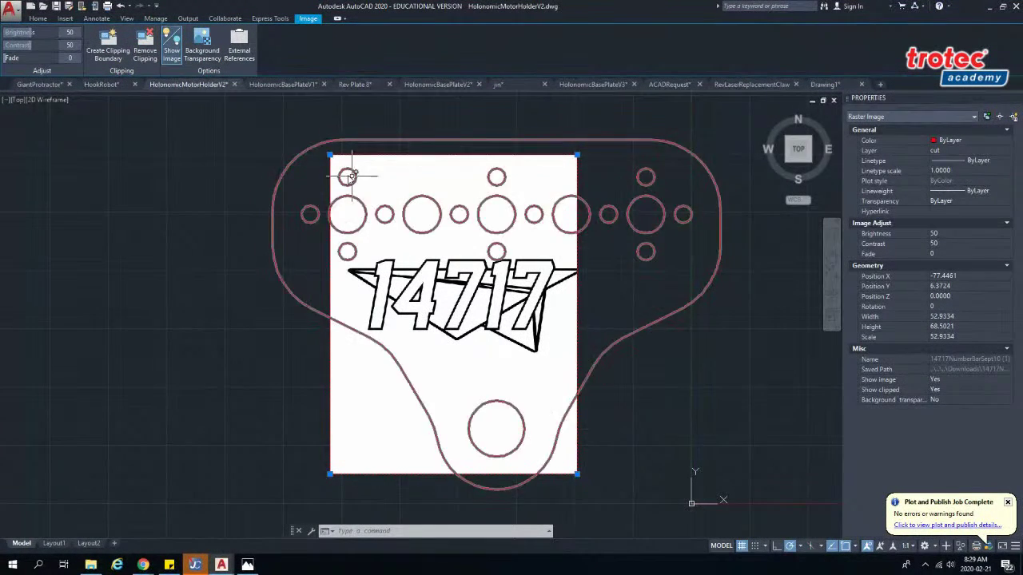
{"action": "left_click", "coordinate": [40, 20]}
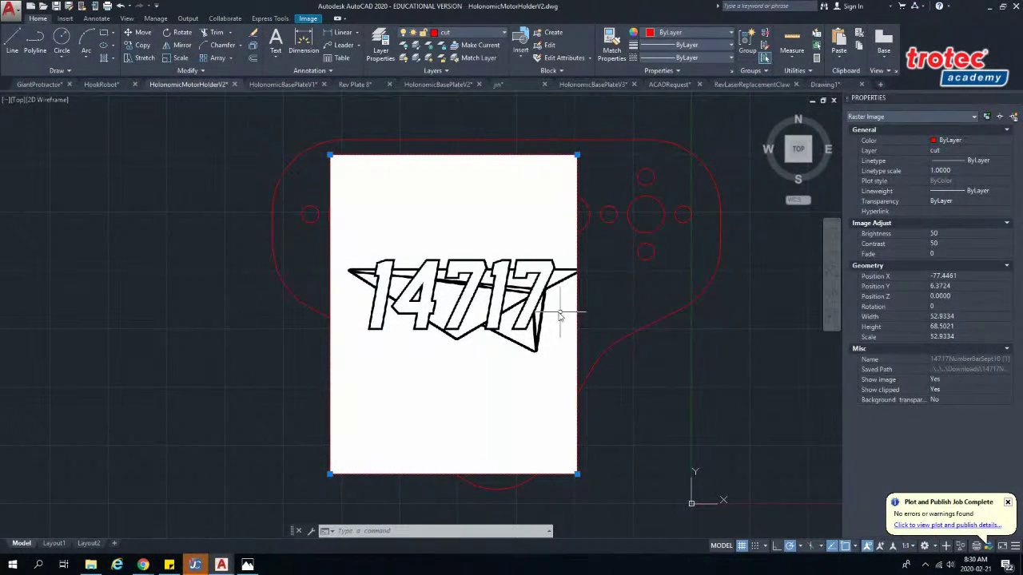
{"action": "left_click", "coordinate": [463, 34]}
{"action": "left_click", "coordinate": [468, 85]}
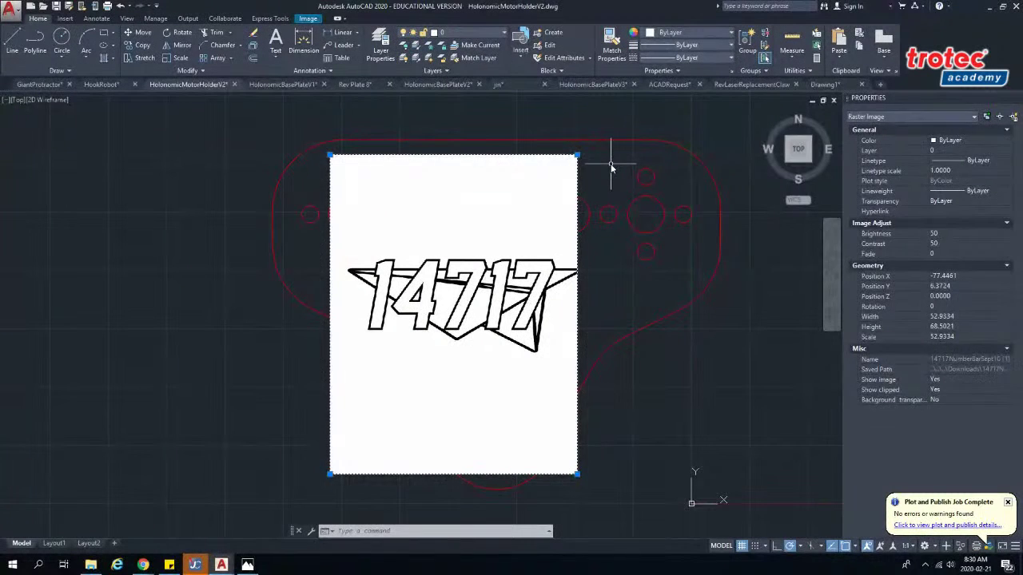
{"action": "key", "text": "Escape"}
- Assign the 14717 logo image to the Engrave layer
{"action": "left_click", "coordinate": [577, 163]}
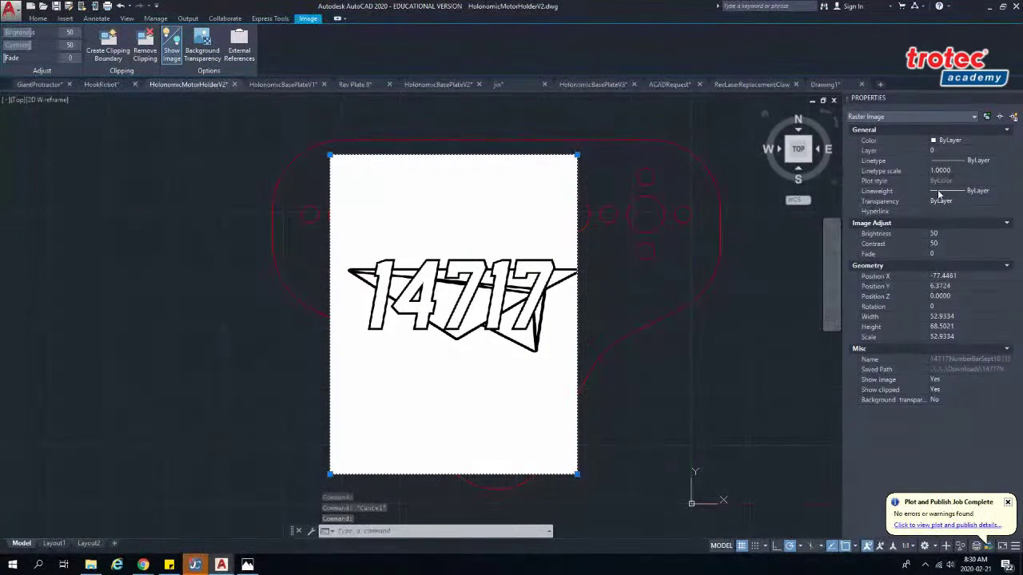
{"action": "left_click", "coordinate": [935, 152]}
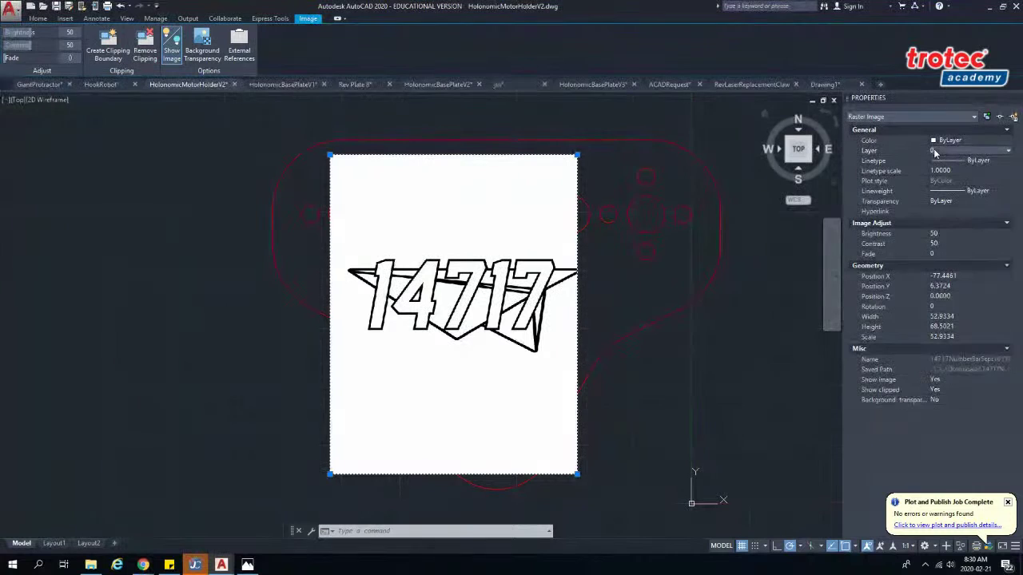
{"action": "left_click", "coordinate": [942, 154]}
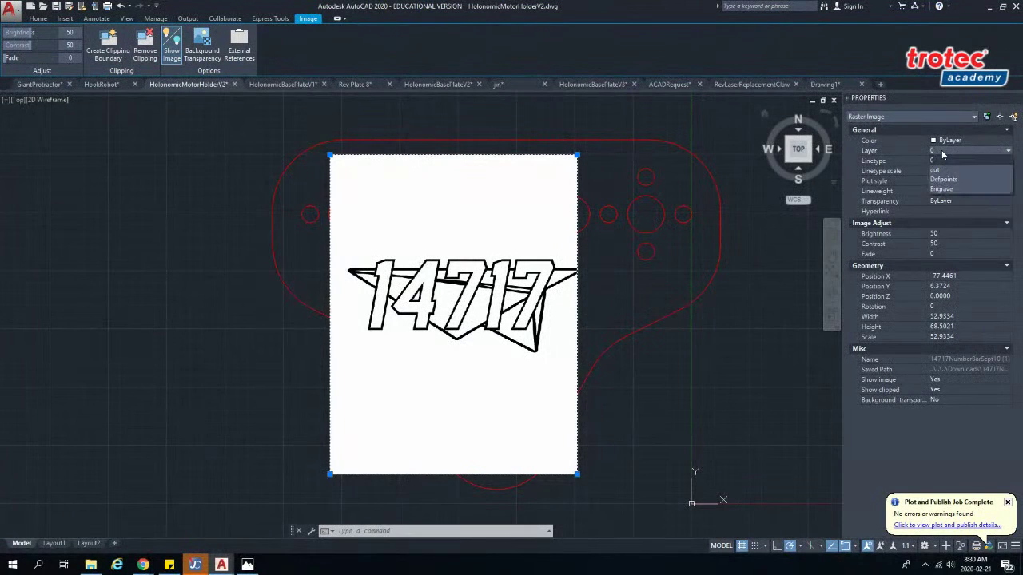
{"action": "left_click", "coordinate": [951, 190]}
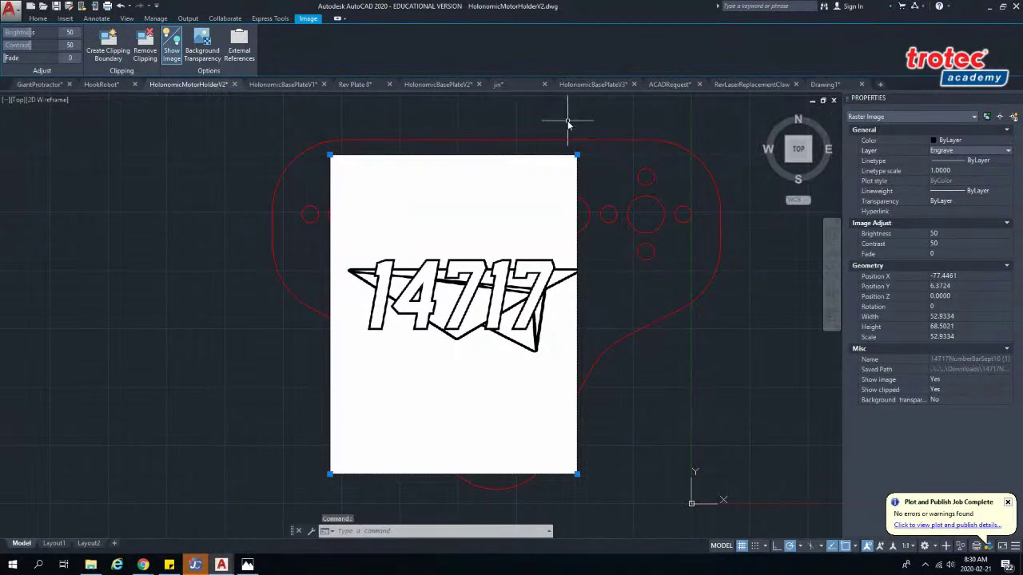
{"action": "left_click", "coordinate": [40, 20]}
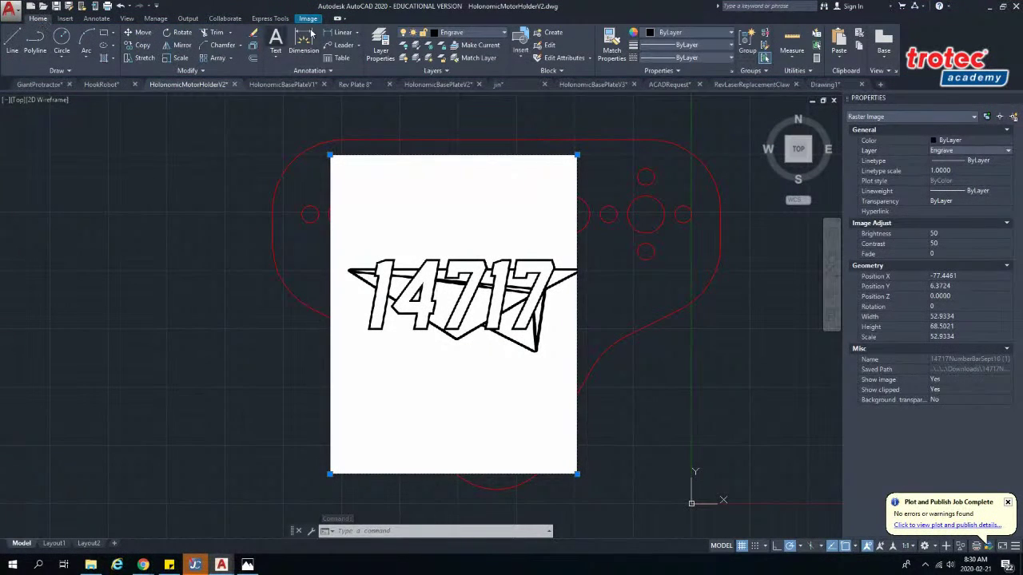
{"action": "key", "text": "Escape"}
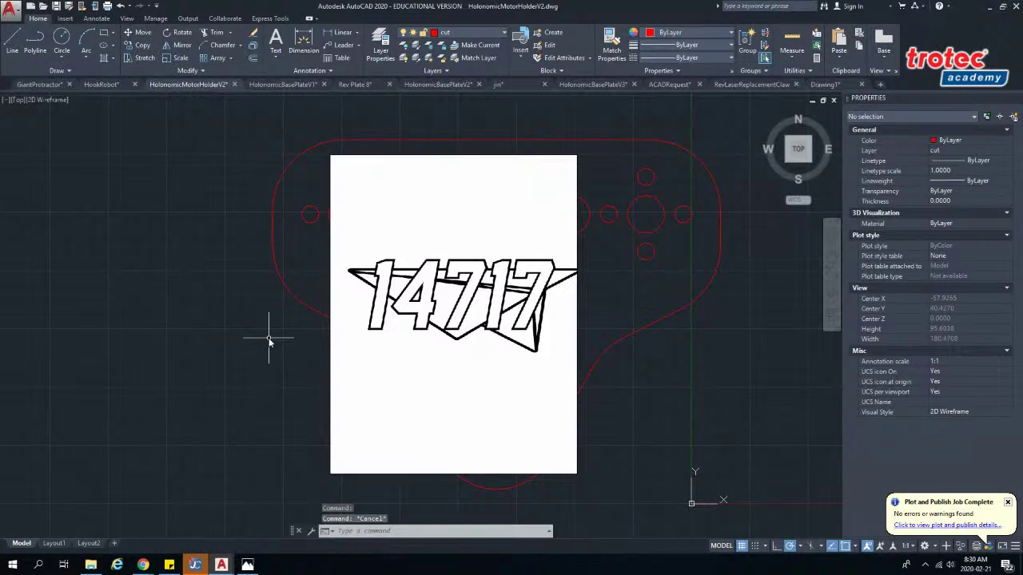
- Send the 14717 logo image to the back of the draw order, behind the motor holder outlines
{"action": "left_click", "coordinate": [329, 371]}
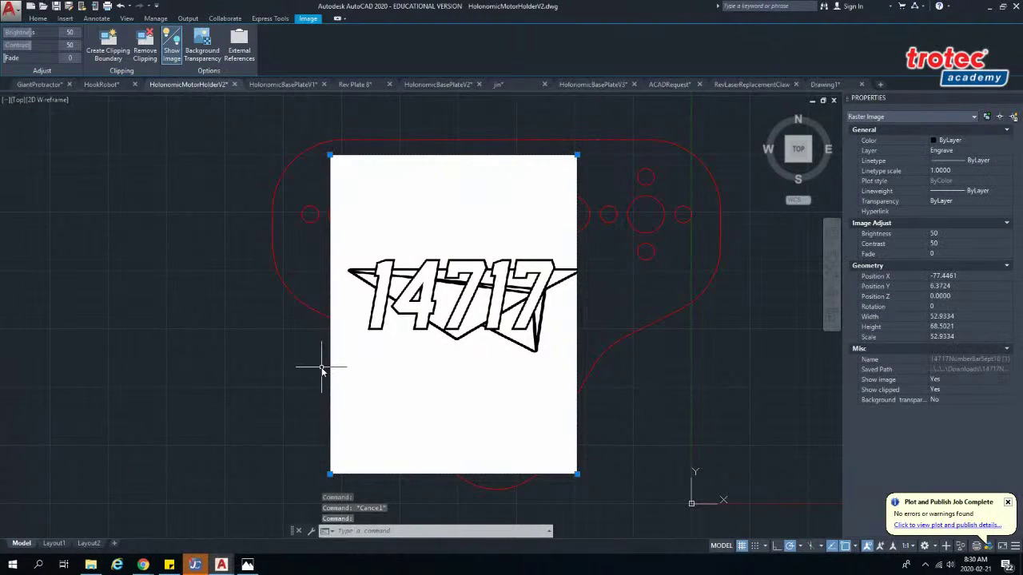
{"action": "right_click", "coordinate": [420, 300]}
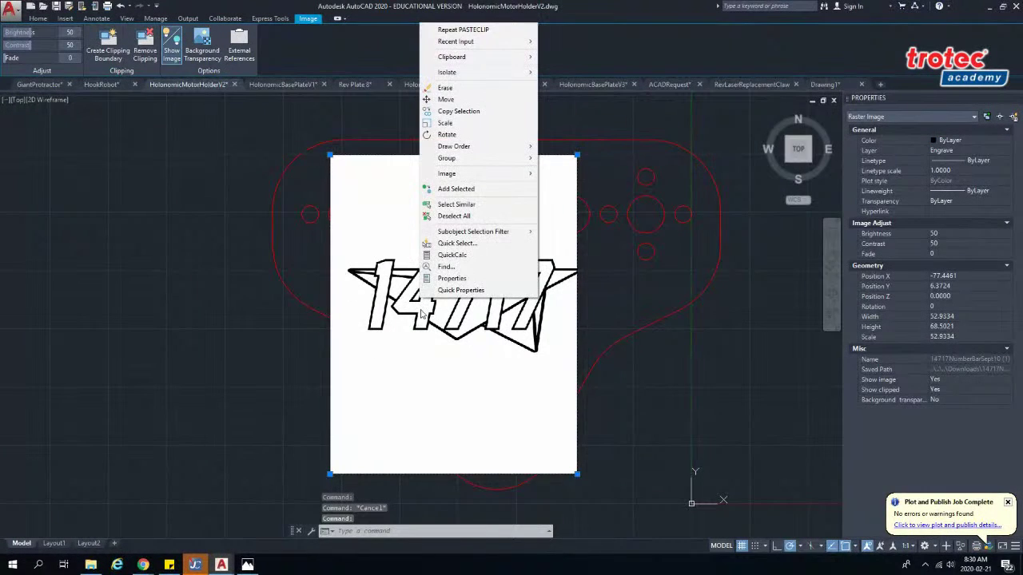
{"action": "mouse_move", "coordinate": [456, 164]}
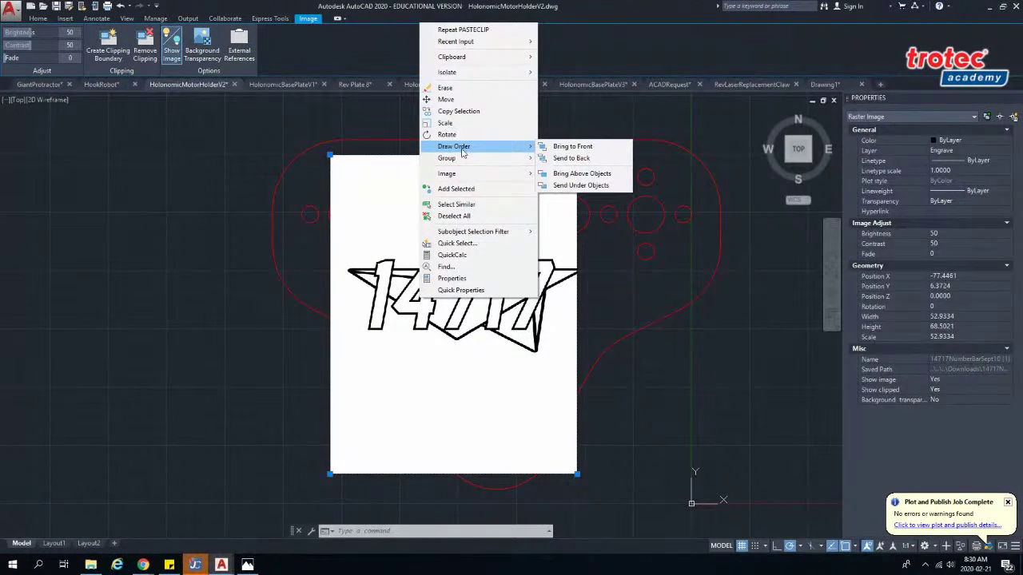
{"action": "left_click", "coordinate": [587, 158]}
{"action": "left_click", "coordinate": [551, 306]}
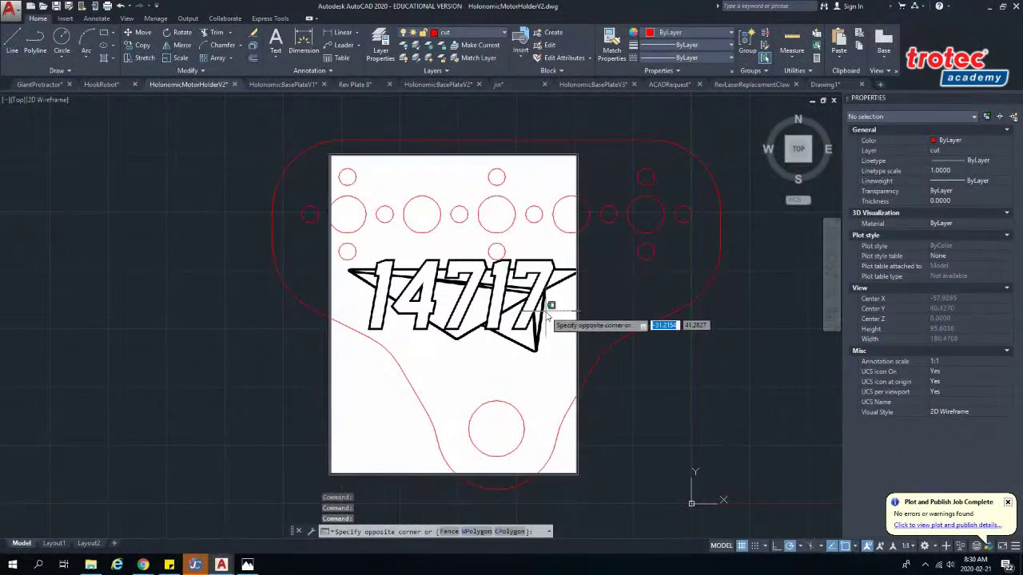
{"action": "left_click", "coordinate": [543, 316]}
{"action": "right_click", "coordinate": [524, 304]}
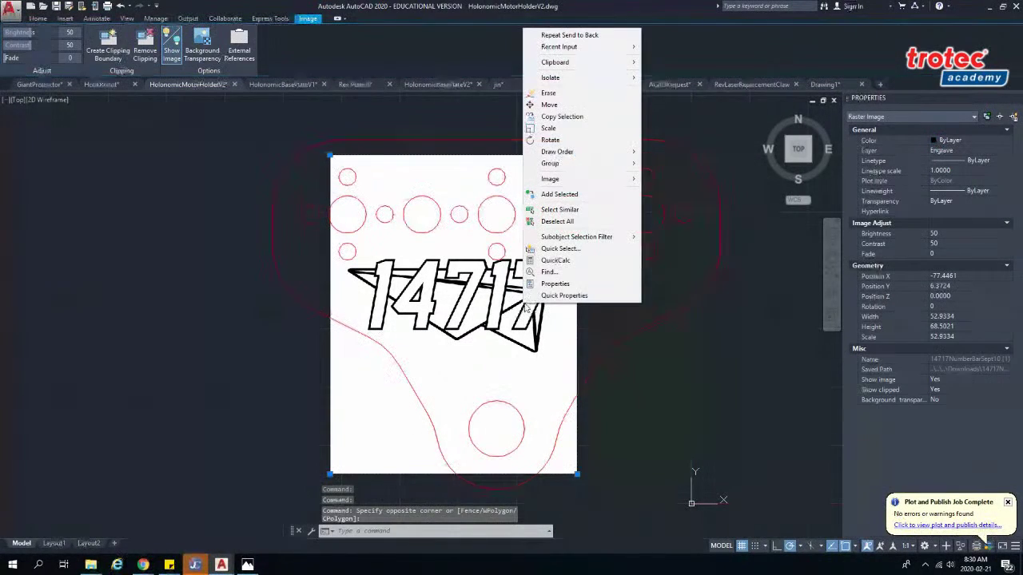
{"action": "left_click", "coordinate": [618, 129]}
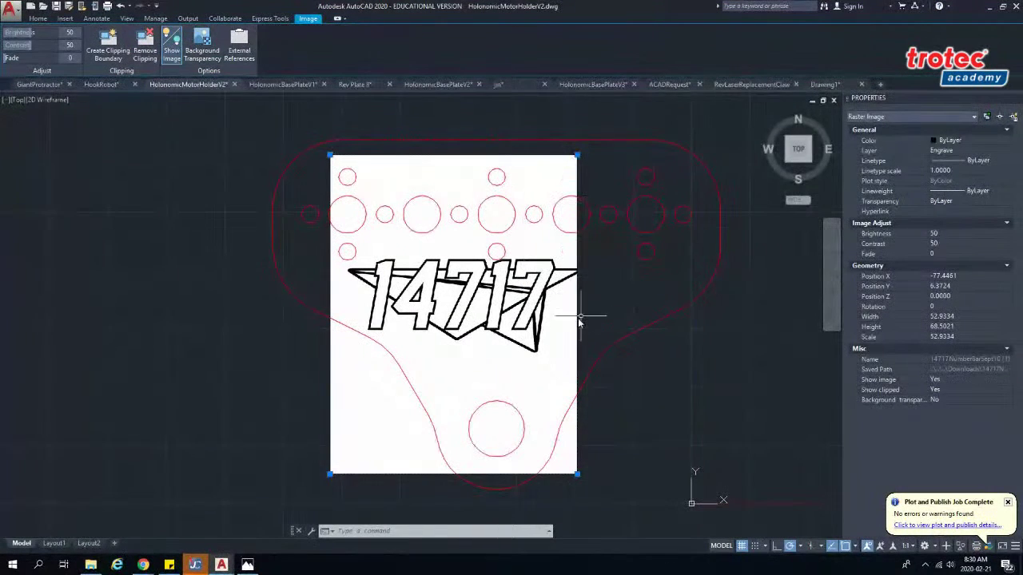
{"action": "key", "text": "Escape"}
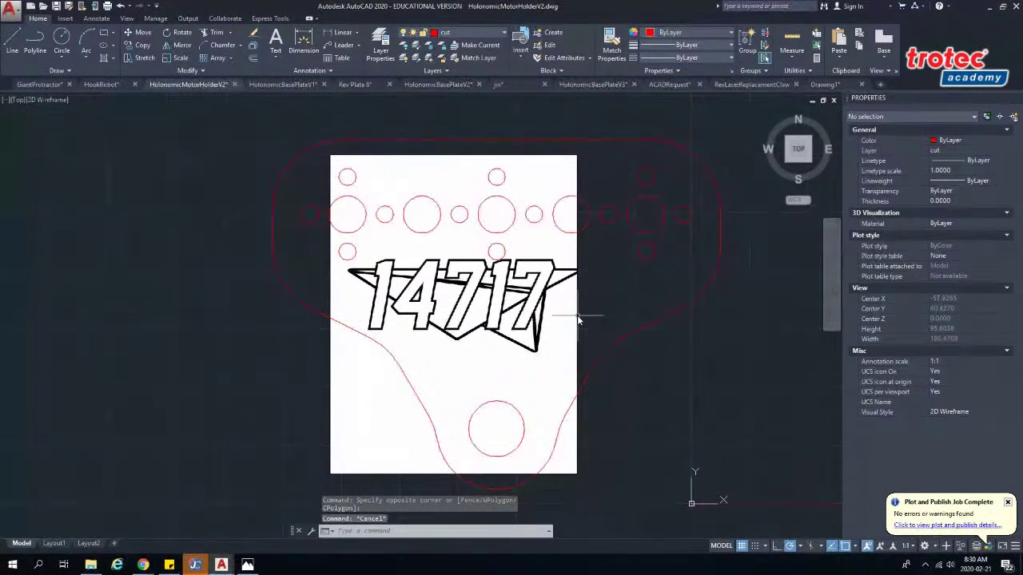
- Move the logo image from the midpoint of its top edge to the midpoint of the motor holder's top edge
{"action": "left_click", "coordinate": [571, 316]}
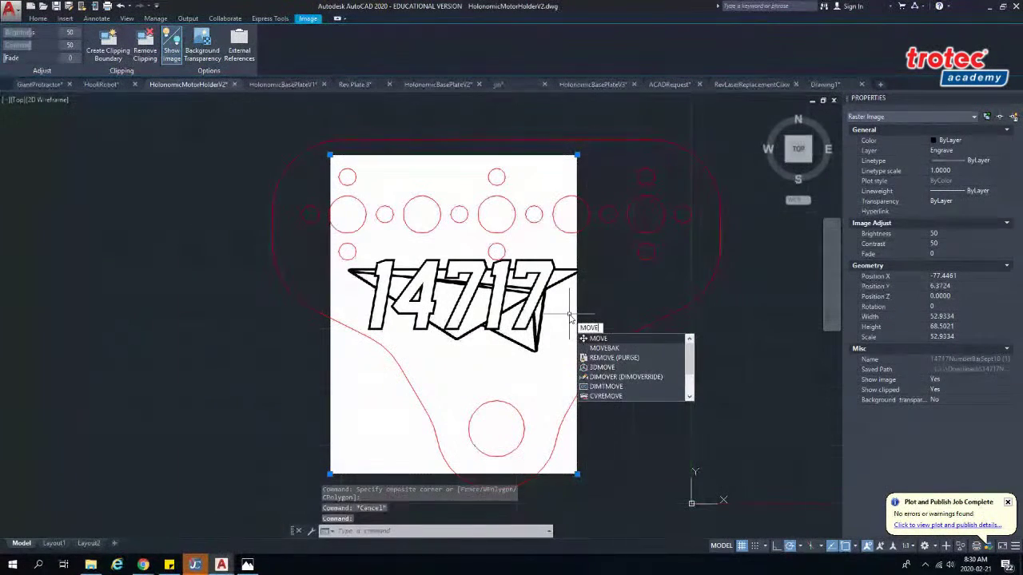
{"action": "key", "text": "Return"}
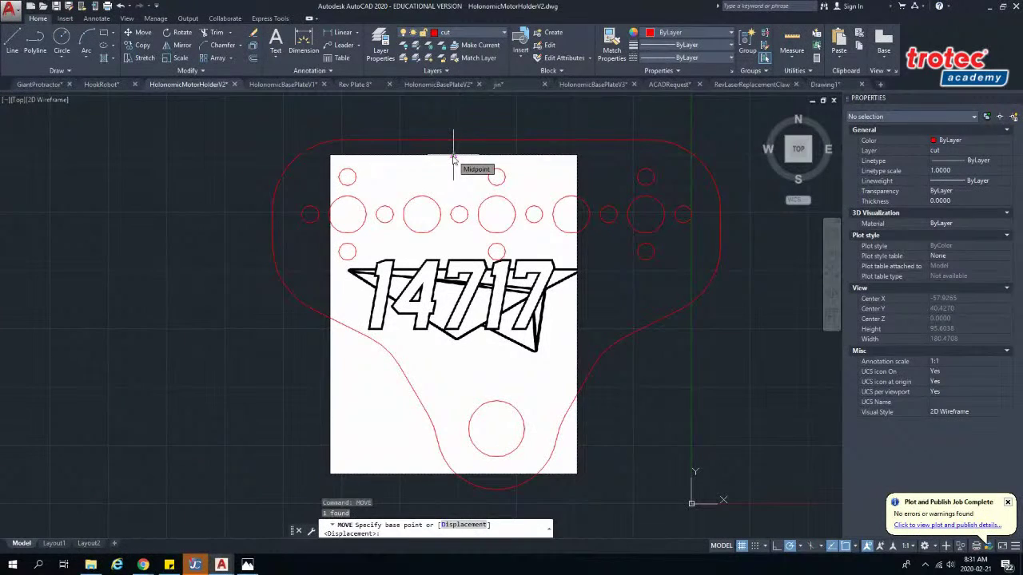
{"action": "left_click", "coordinate": [453, 157]}
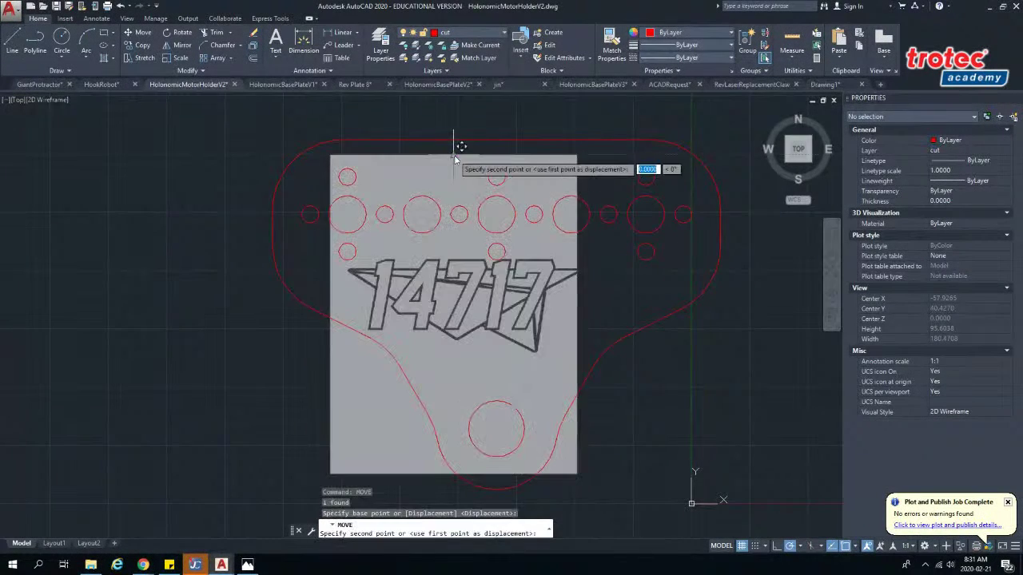
{"action": "left_click", "coordinate": [496, 145]}
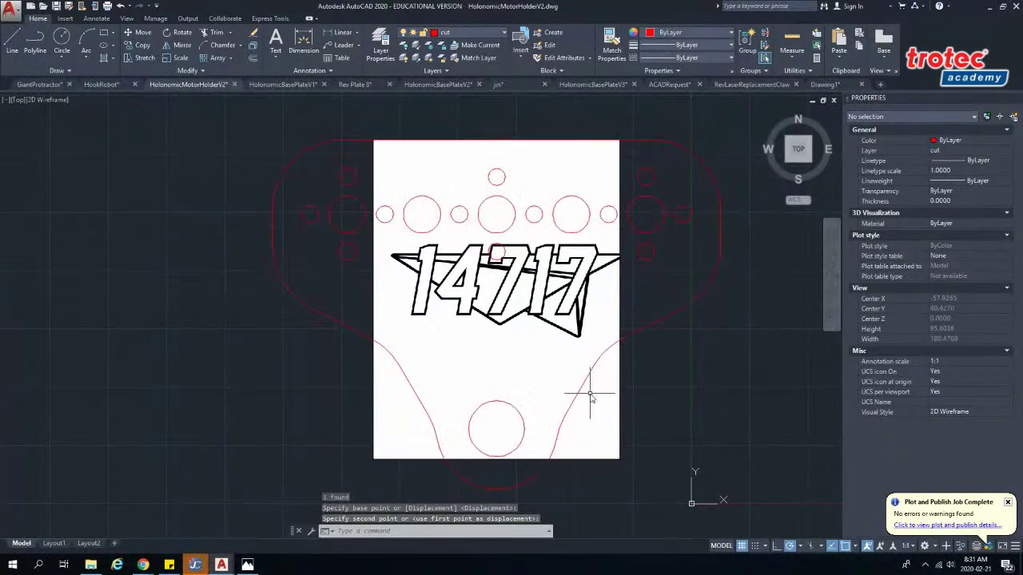
- Move the logo image straight down by 3 units
{"action": "left_click", "coordinate": [608, 458]}
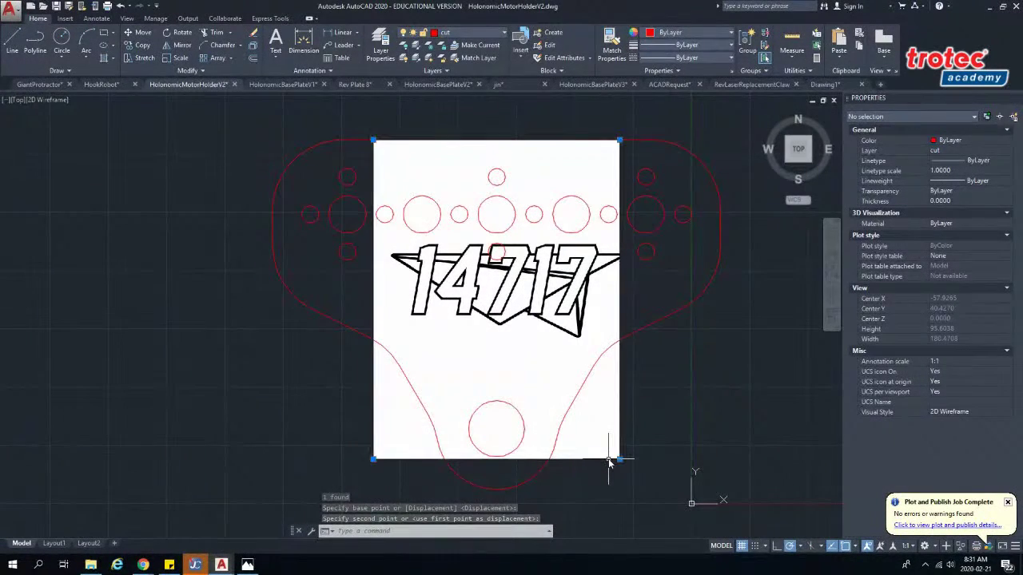
{"action": "type", "text": "mopve"}
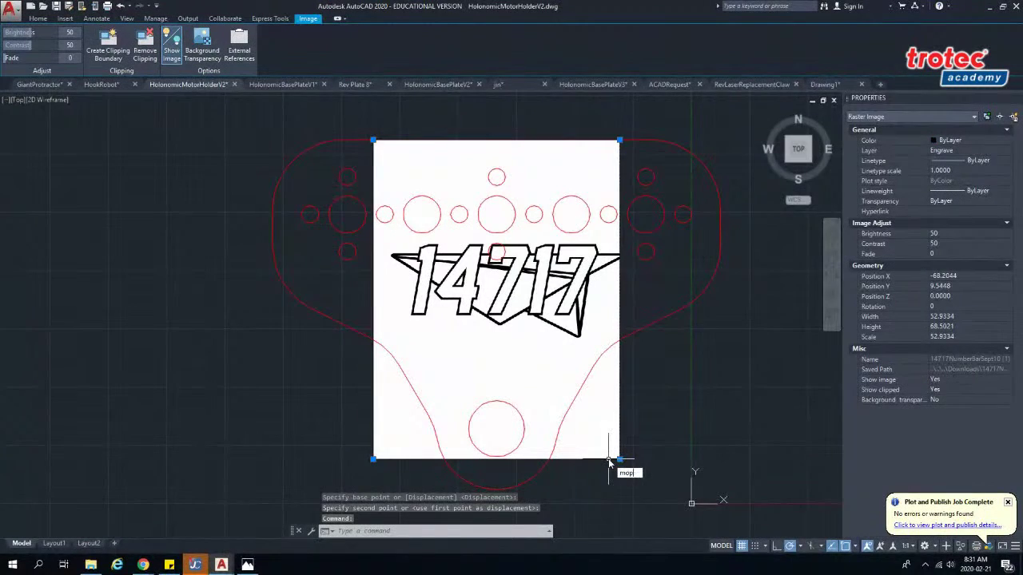
{"action": "key", "text": "Return"}
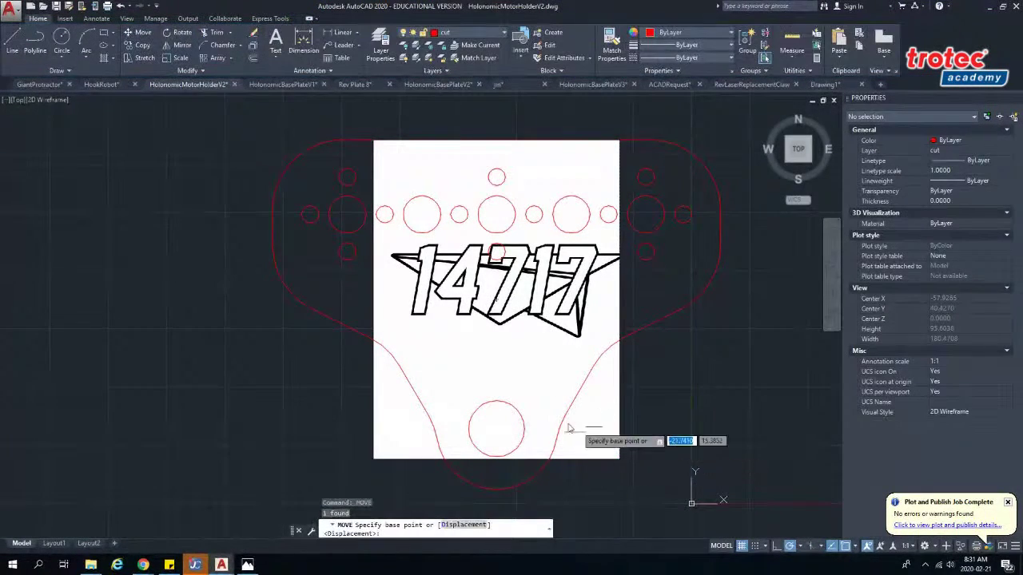
{"action": "left_click", "coordinate": [505, 346]}
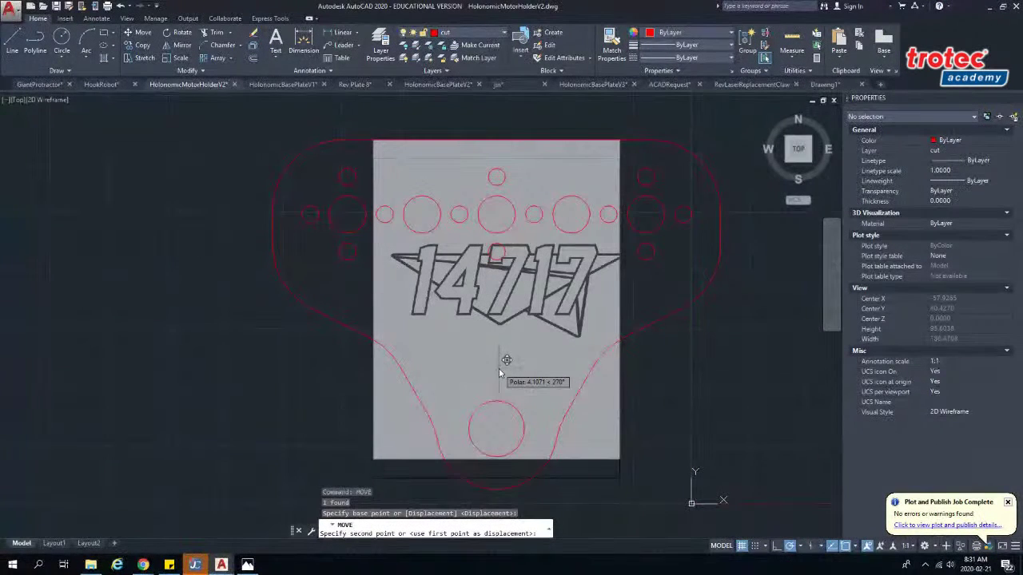
{"action": "type", "text": "3"}
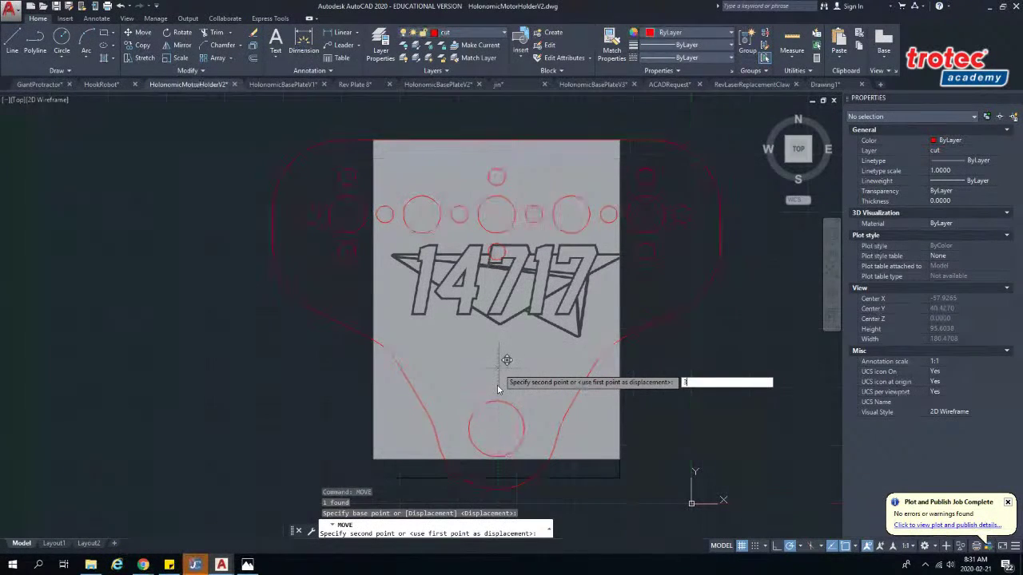
{"action": "key", "text": "Return"}
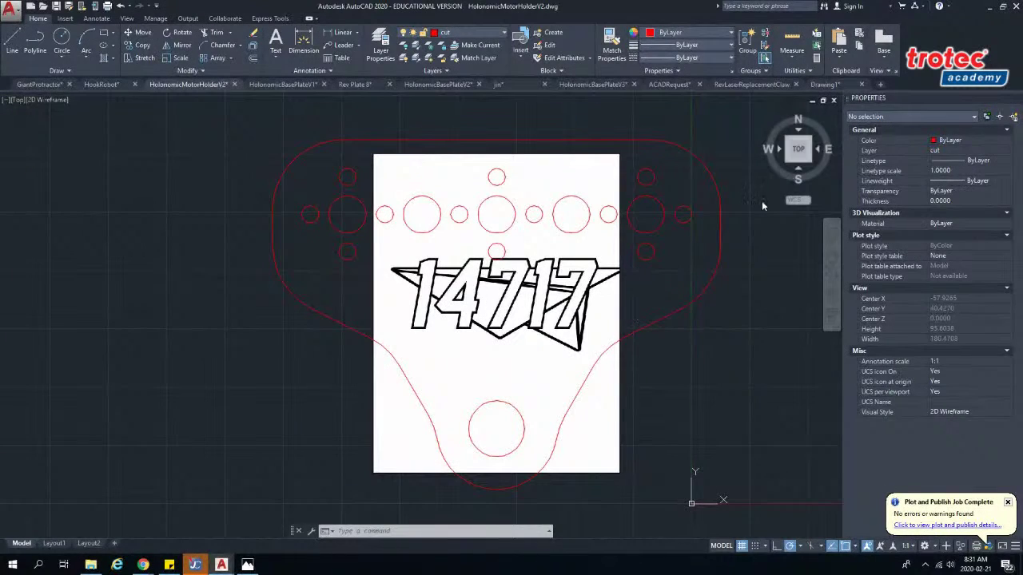
- Switch to the Drawing1 drawing and erase all of its geometry
{"action": "left_click", "coordinate": [826, 84]}
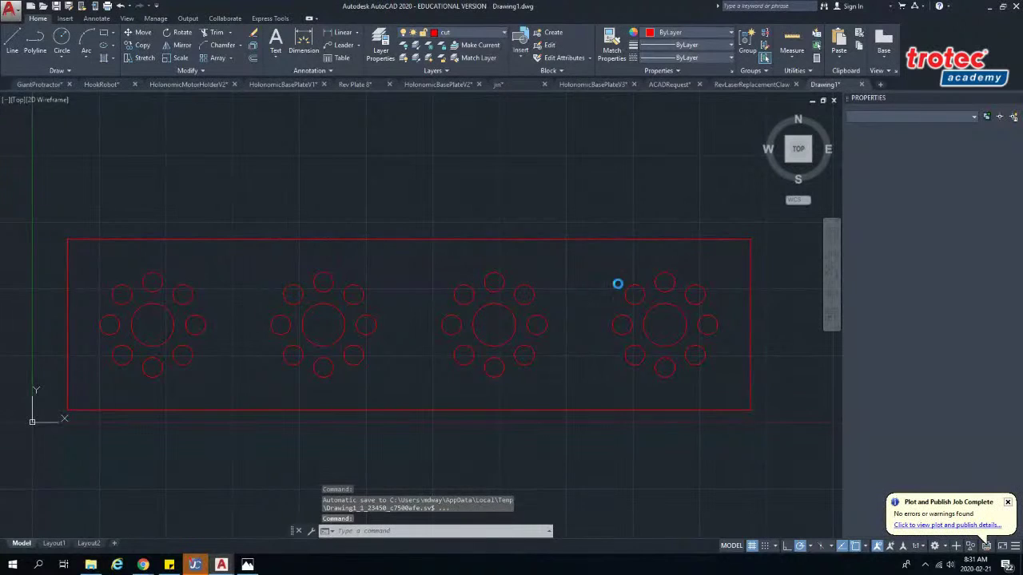
{"action": "key", "text": "ctrl+a"}
{"action": "key", "text": "Delete"}
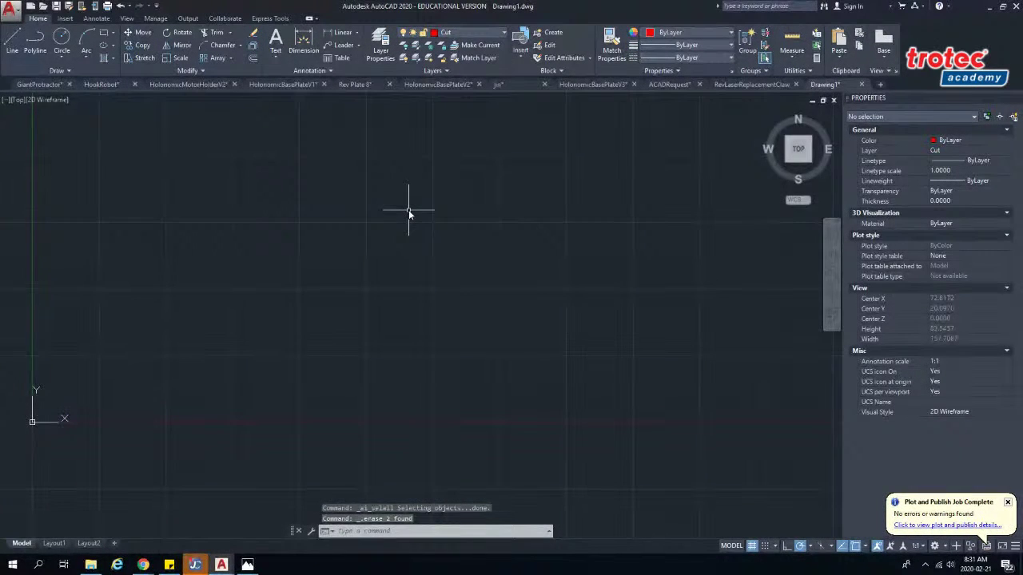
- Import the REV-41-1358.STEP file from the Downloads folder into the drawing
{"action": "type", "text": "import"}
{"action": "key", "text": "Return"}
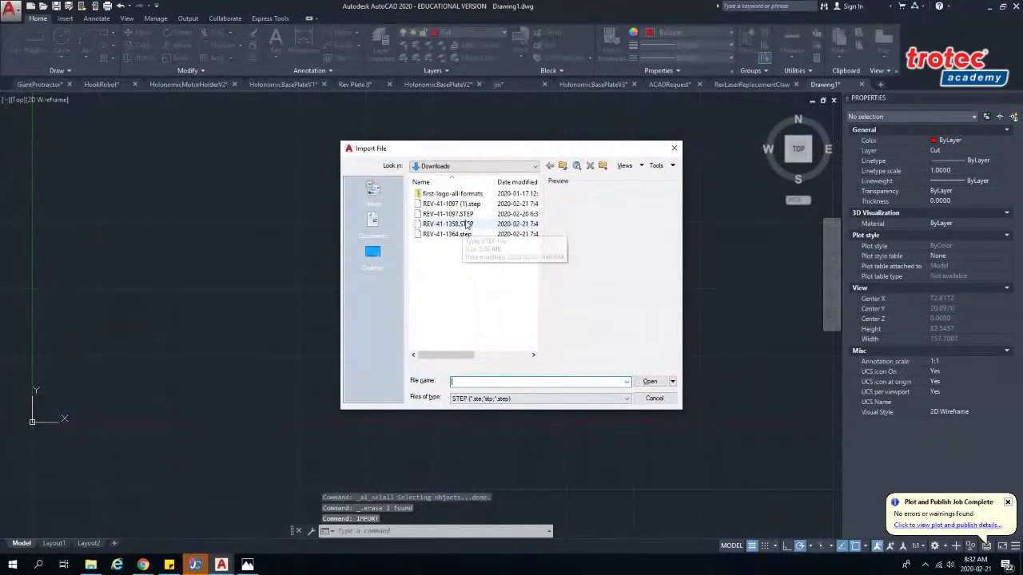
{"action": "left_click", "coordinate": [460, 214]}
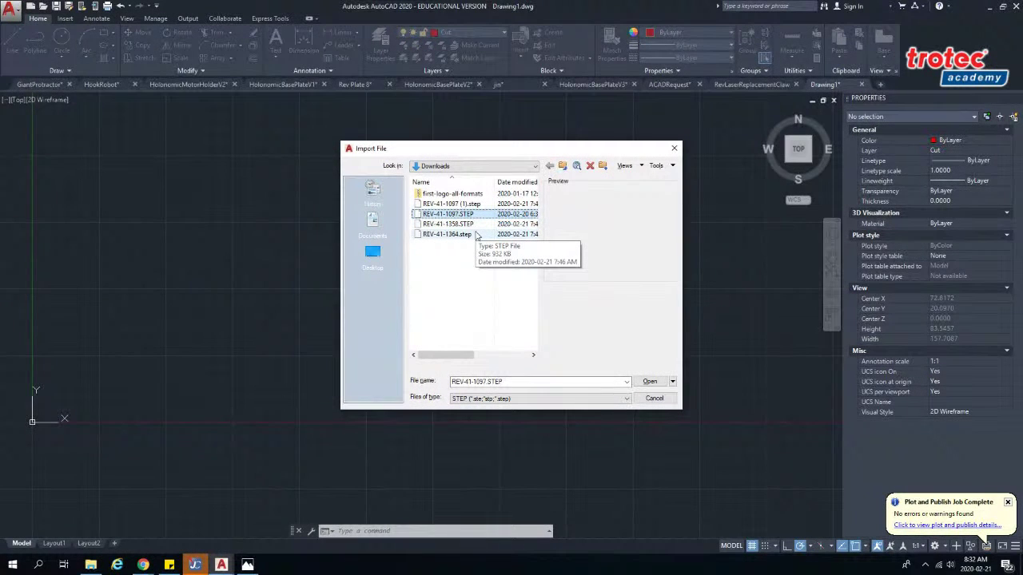
{"action": "key", "text": "Down"}
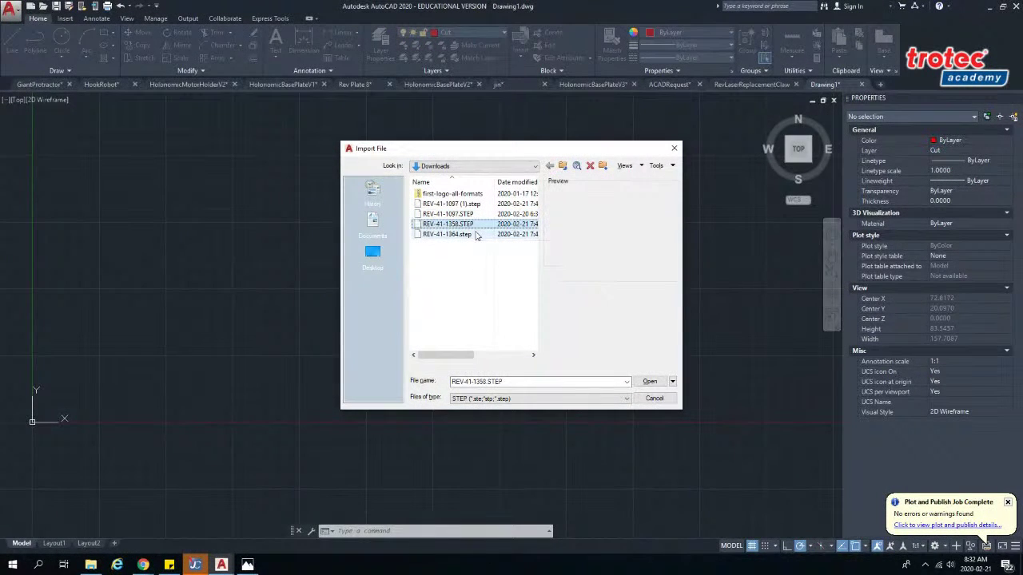
{"action": "key", "text": "Return"}
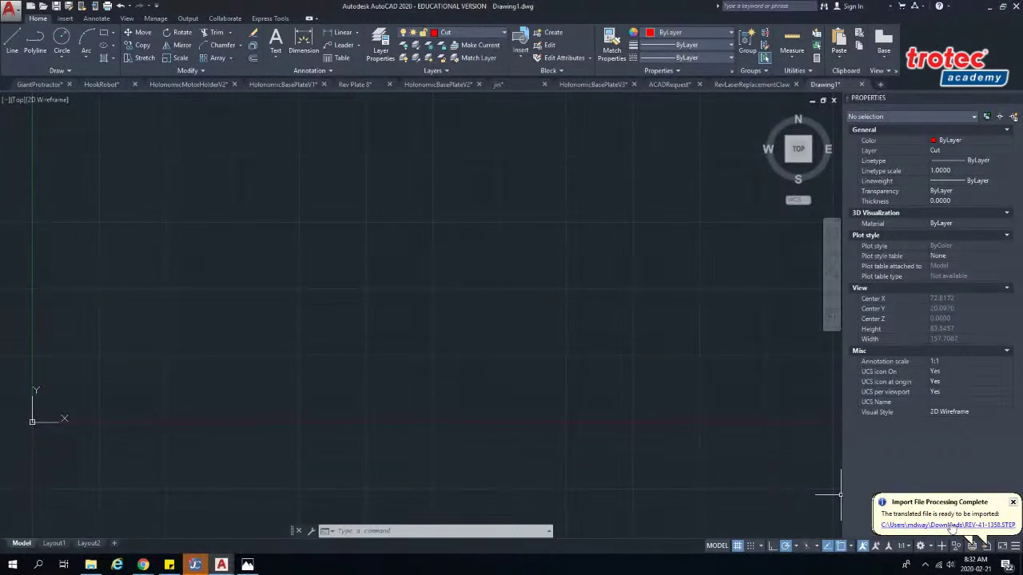
{"action": "type", "text": "block"}
{"action": "key", "text": "Return"}
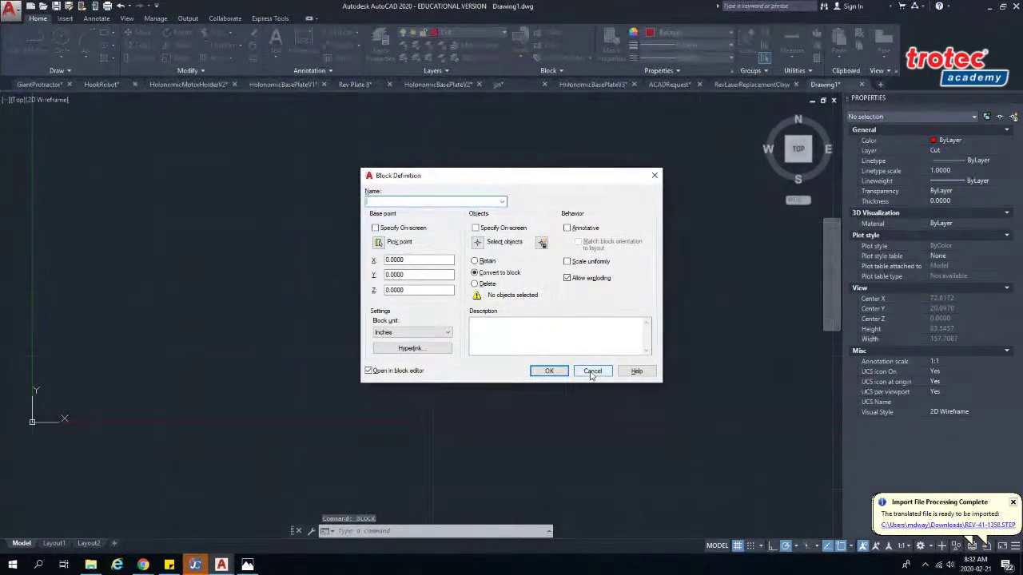
{"action": "left_click", "coordinate": [592, 371]}
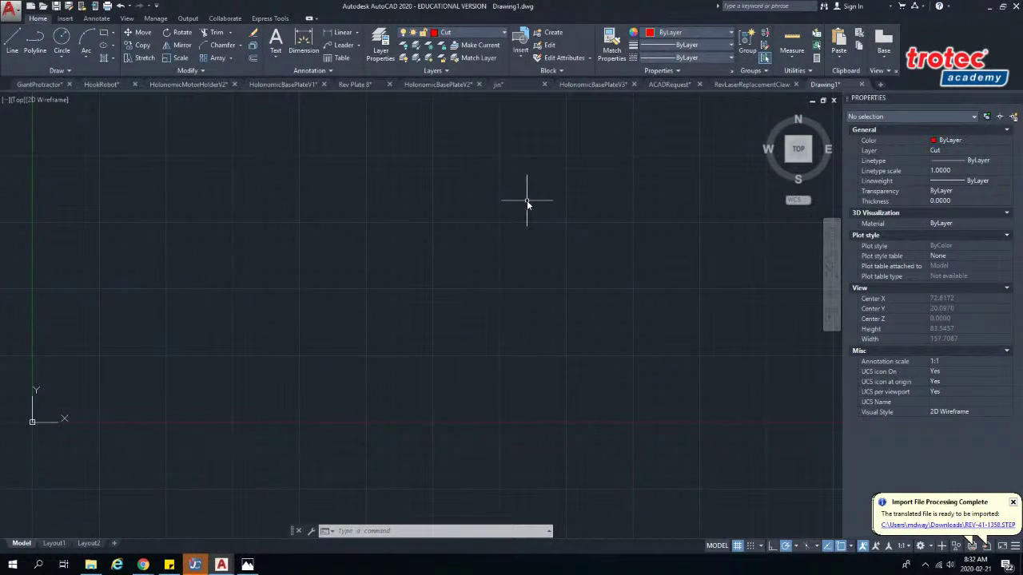
- Open the block insertion palette, dock it, and show the recently used blocks
{"action": "type", "text": "ins"}
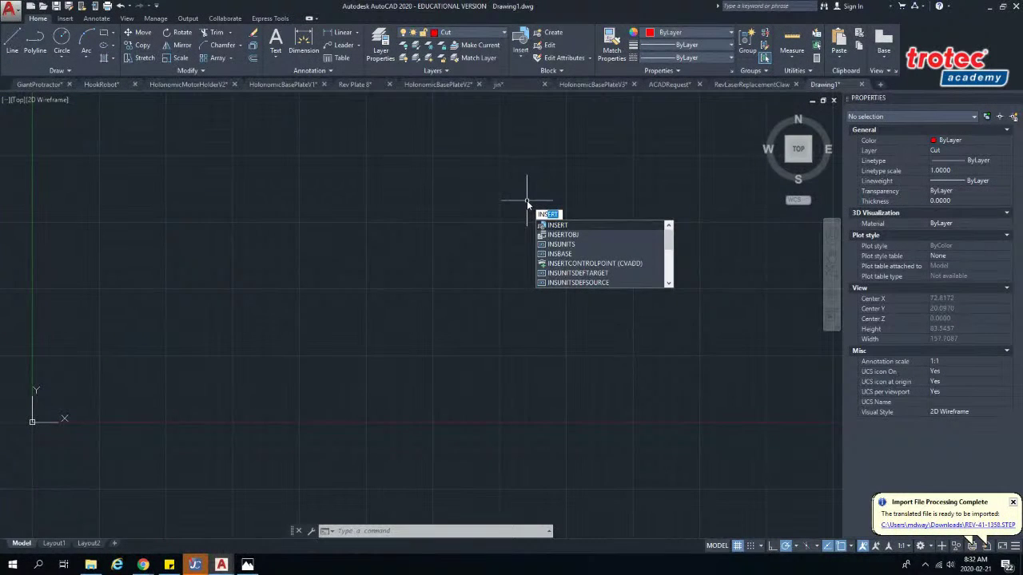
{"action": "key", "text": "Return"}
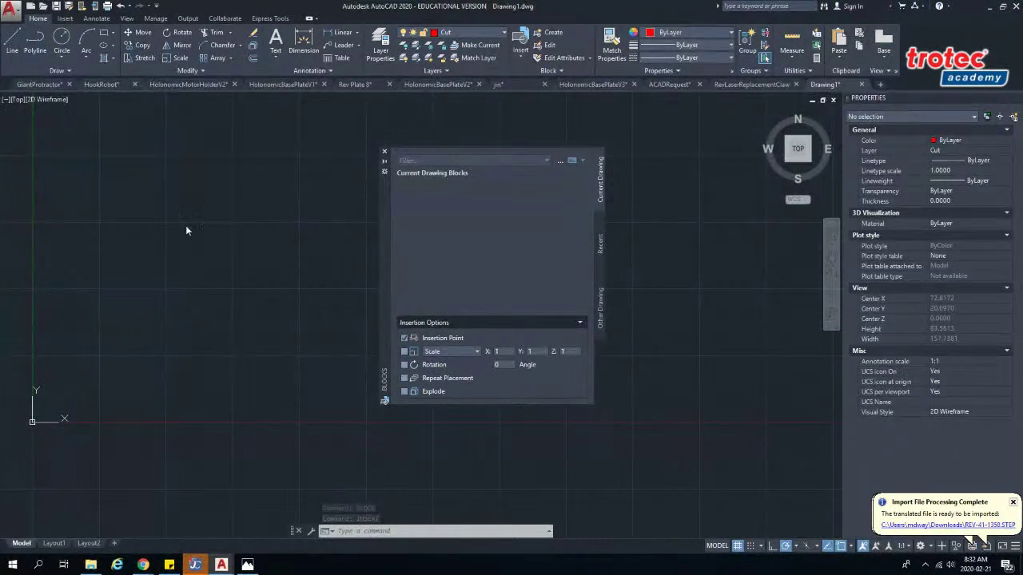
{"action": "double_click", "coordinate": [384, 258]}
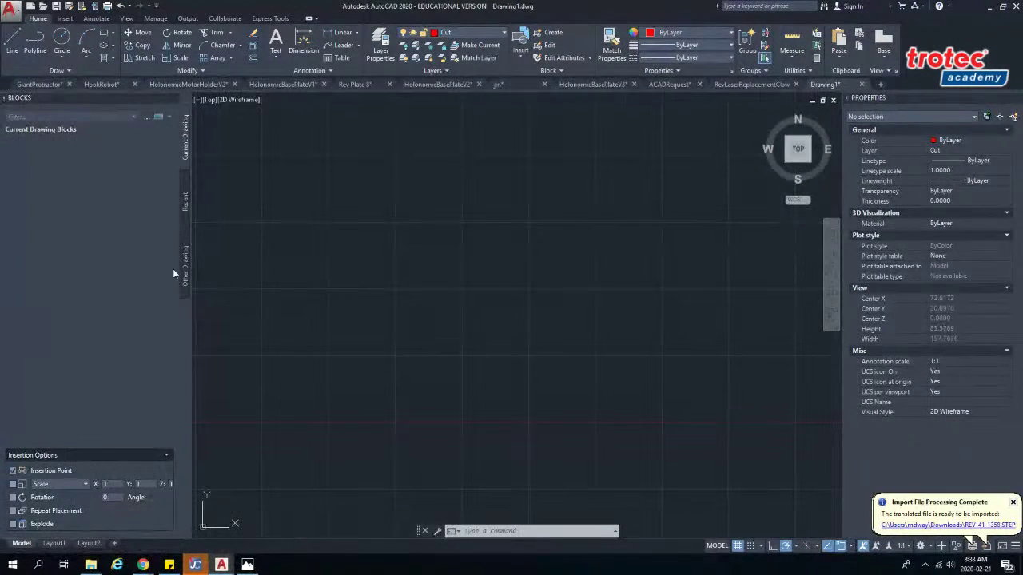
{"action": "left_click", "coordinate": [186, 210]}
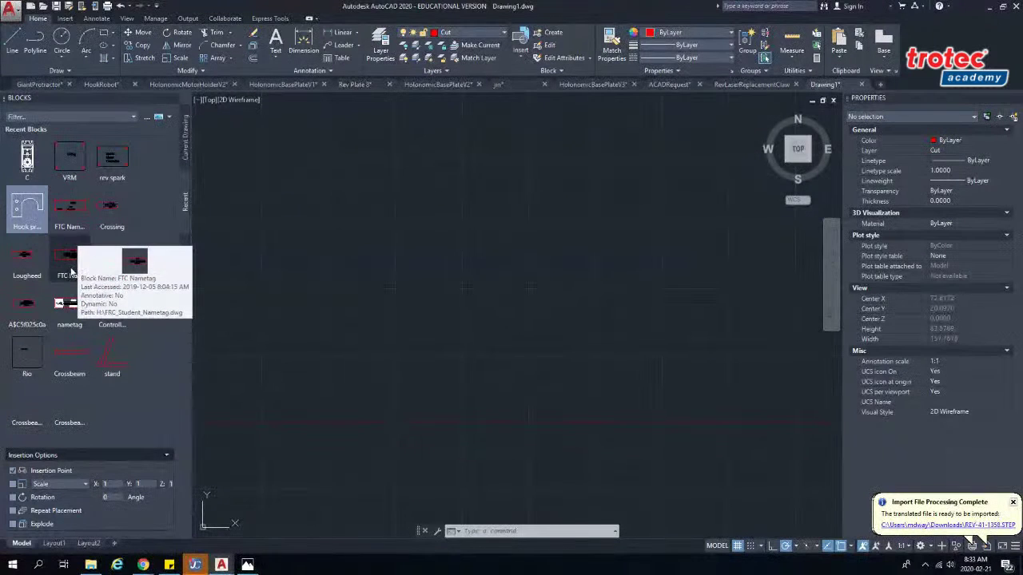
- Insert the nametag block in the drawing area, filling its NAME and POSITION attributes with the person's first name and surname
{"action": "left_click", "coordinate": [61, 305]}
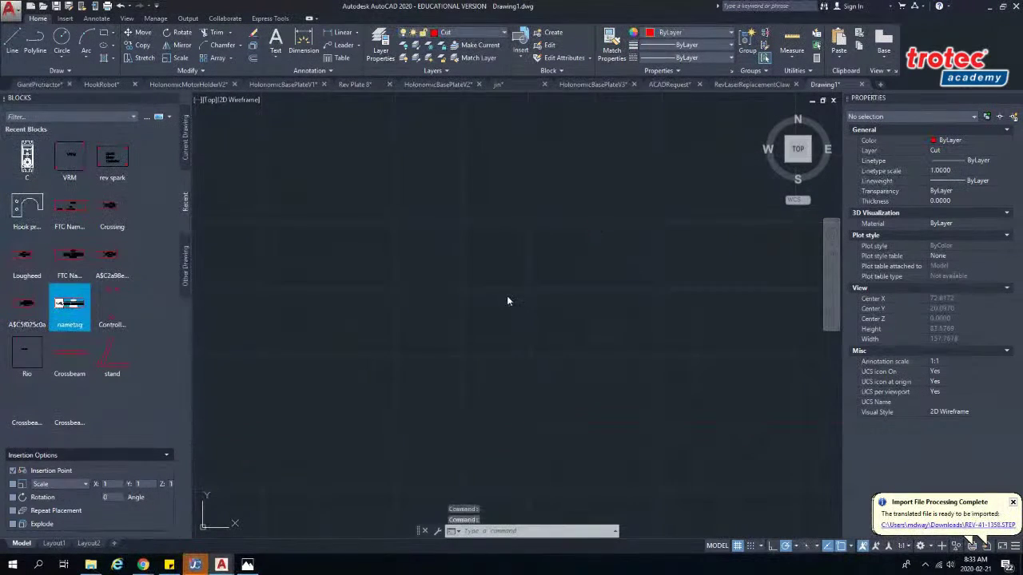
{"action": "left_click", "coordinate": [601, 232]}
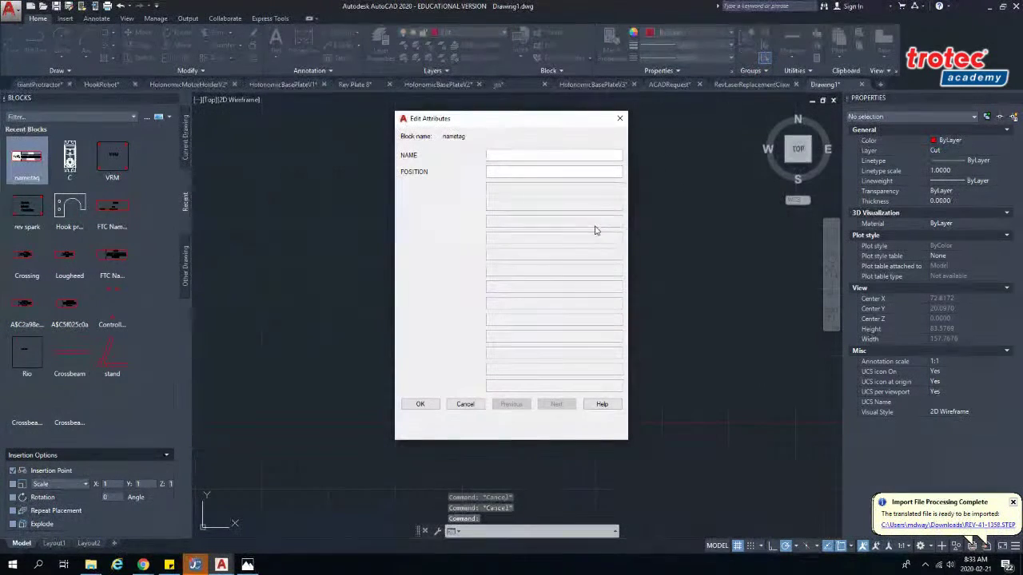
{"action": "type", "text": "Mitchell"}
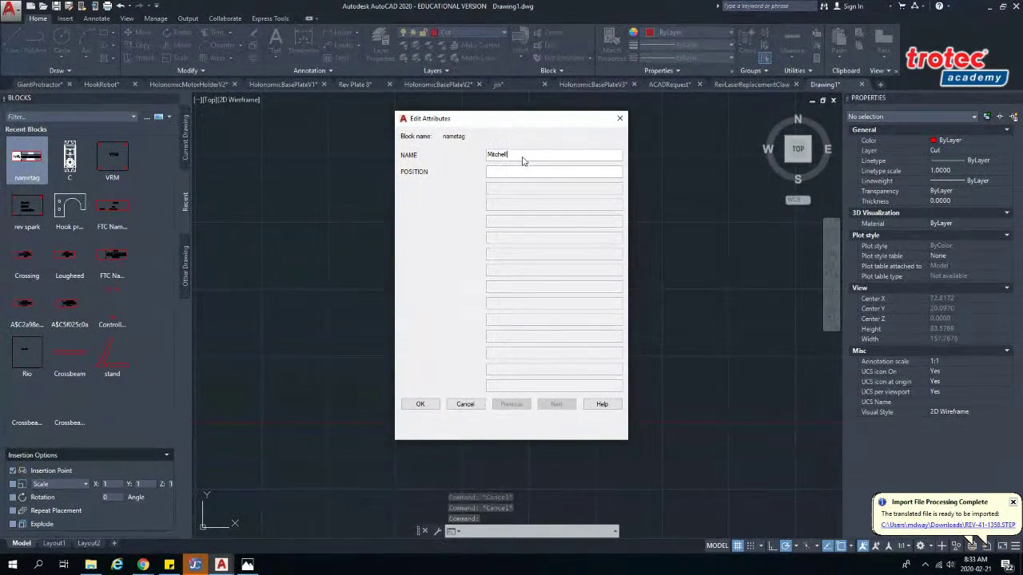
{"action": "key", "text": "Tab"}
{"action": "type", "text": "W"}
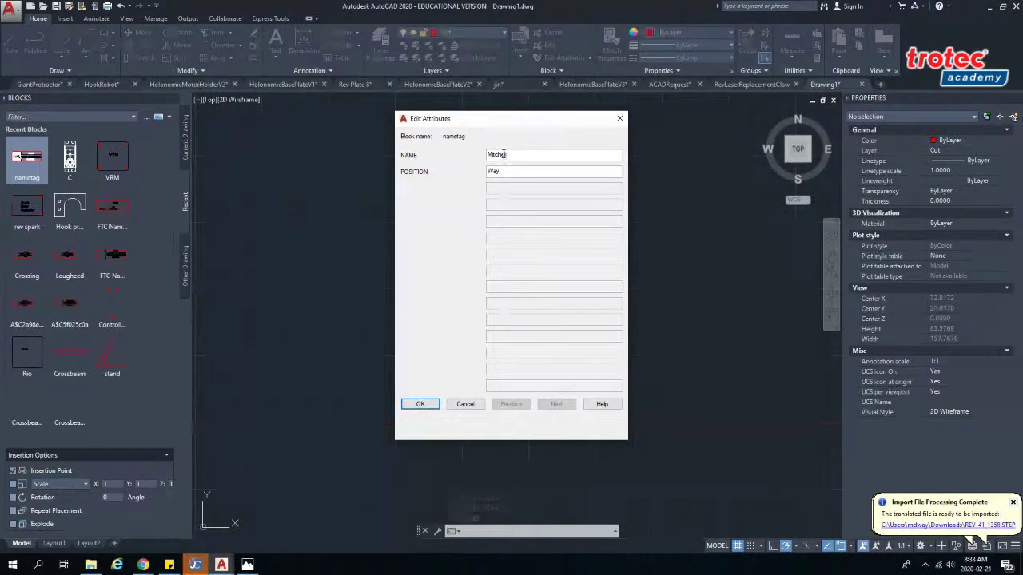
{"action": "left_click", "coordinate": [420, 404]}
{"action": "scroll", "coordinate": [601, 232], "scroll_direction": "up", "scroll_amount": 6}
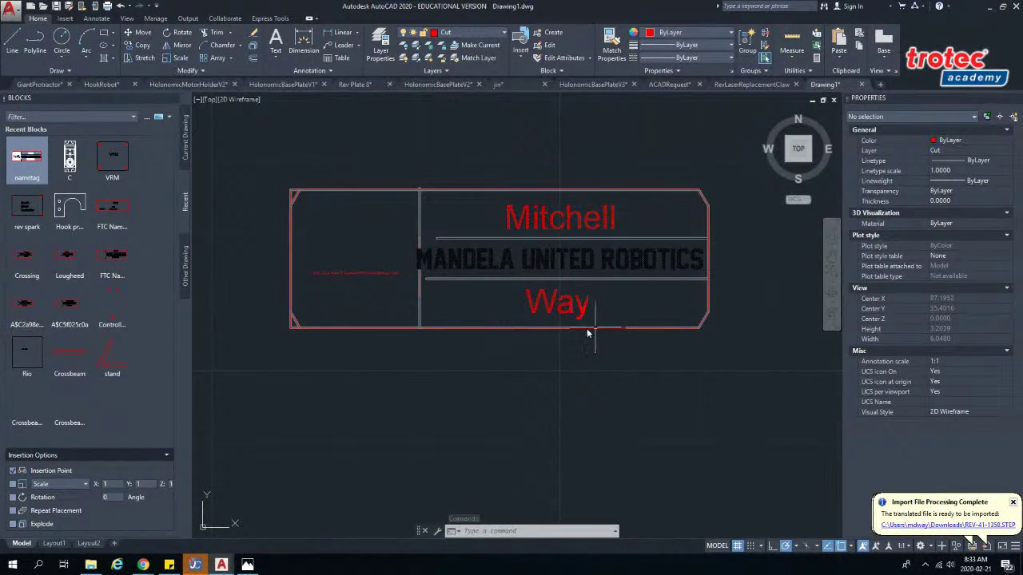
{"action": "scroll", "coordinate": [537, 359], "scroll_direction": "down", "scroll_amount": 4}
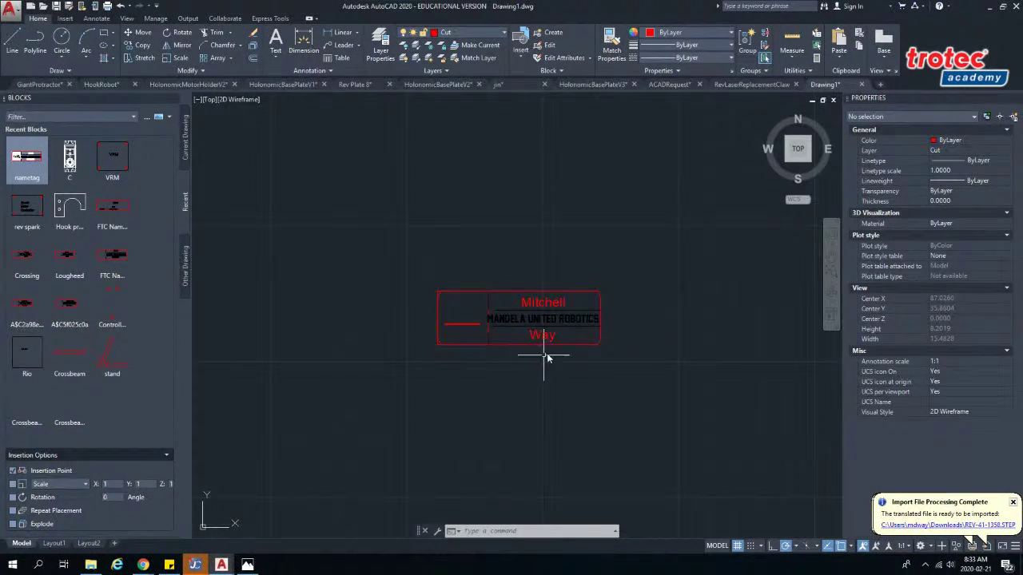
- Erase the inserted nametag block
{"action": "mouse_move", "coordinate": [625, 280]}
{"action": "left_mouse_down"}
{"action": "mouse_move", "coordinate": [478, 255]}
{"action": "mouse_move", "coordinate": [416, 271]}
{"action": "mouse_move", "coordinate": [404, 294]}
{"action": "mouse_move", "coordinate": [414, 347]}
{"action": "mouse_move", "coordinate": [496, 383]}
{"action": "mouse_move", "coordinate": [644, 359]}
{"action": "left_mouse_up"}
{"action": "key", "text": "Delete"}
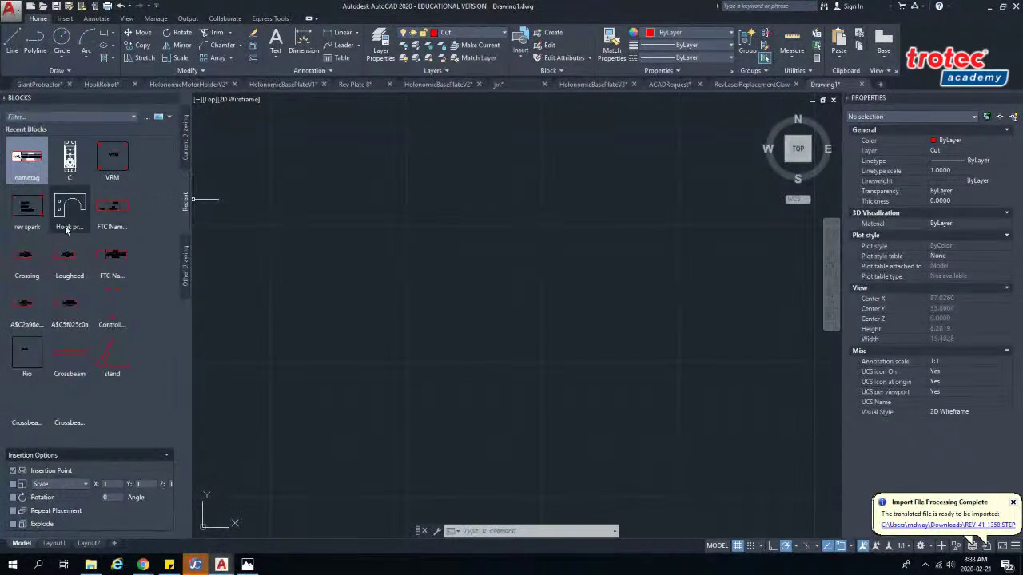
{"action": "mouse_move", "coordinate": [27, 262]}
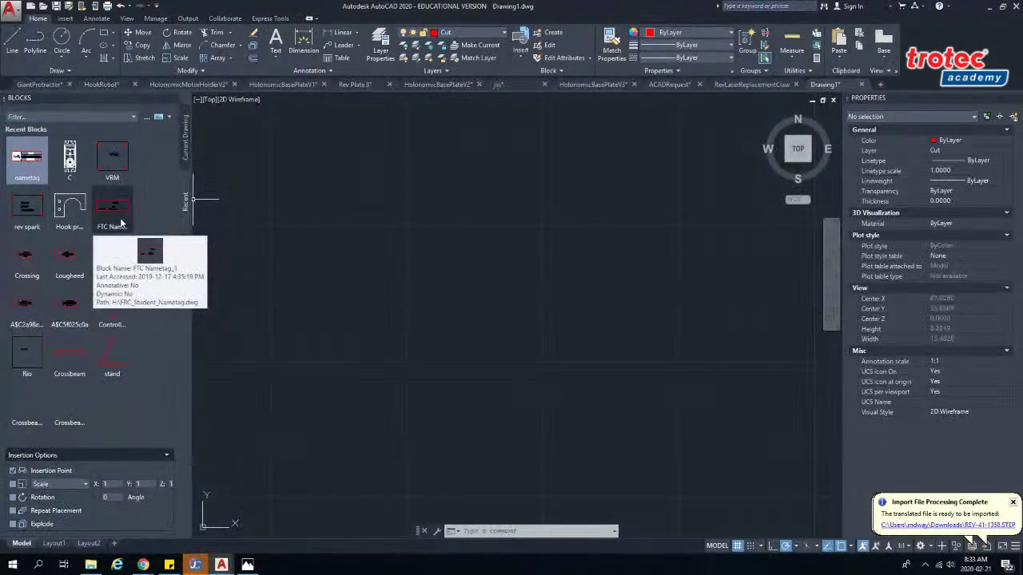
{"action": "left_click", "coordinate": [72, 270]}
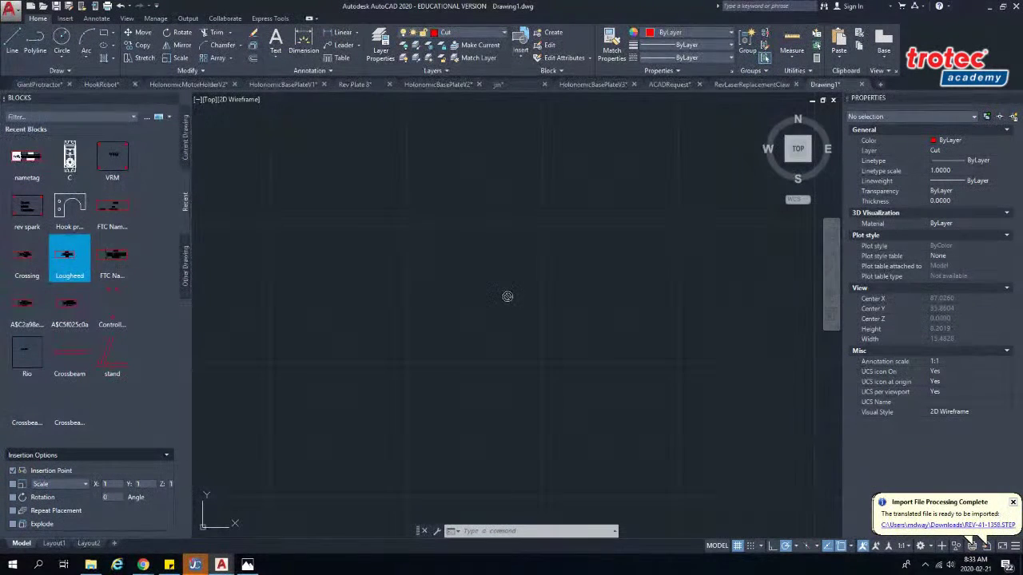
{"action": "key", "text": "Escape"}
{"action": "left_click", "coordinate": [70, 254]}
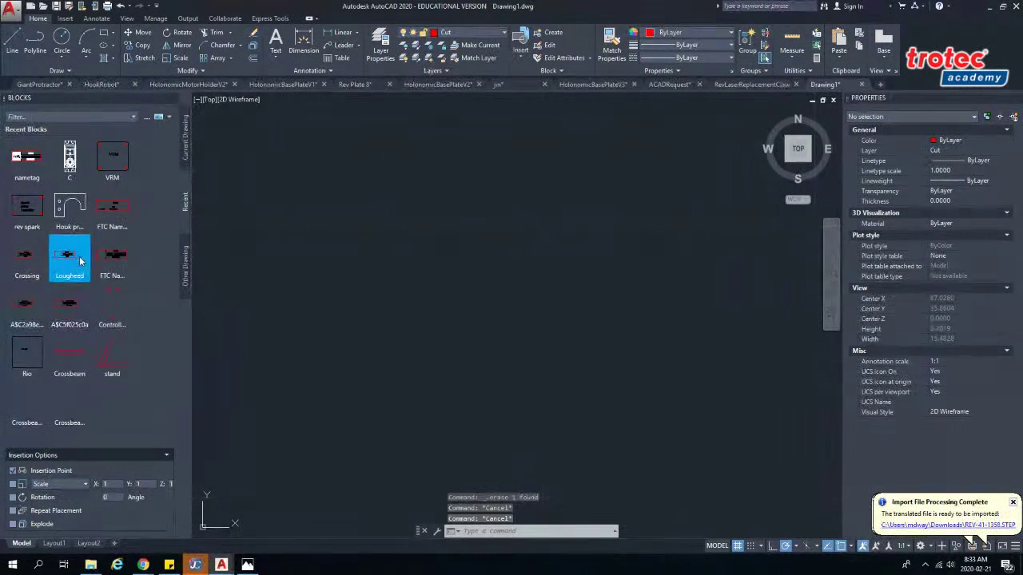
{"action": "key", "text": "Escape"}
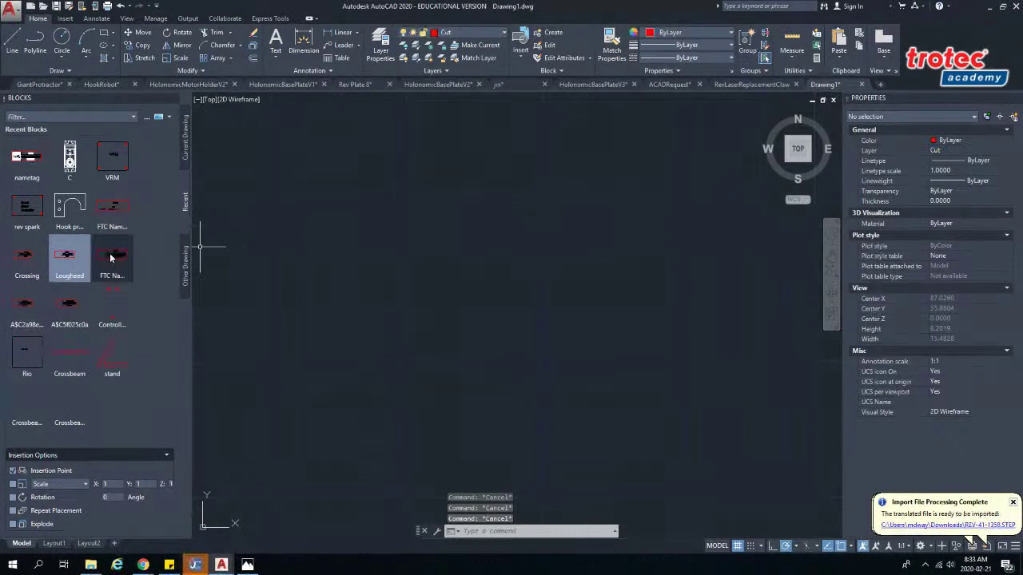
- Insert the recent block C from ACADRequest.dwg into the empty drawing area
{"action": "mouse_move", "coordinate": [111, 256]}
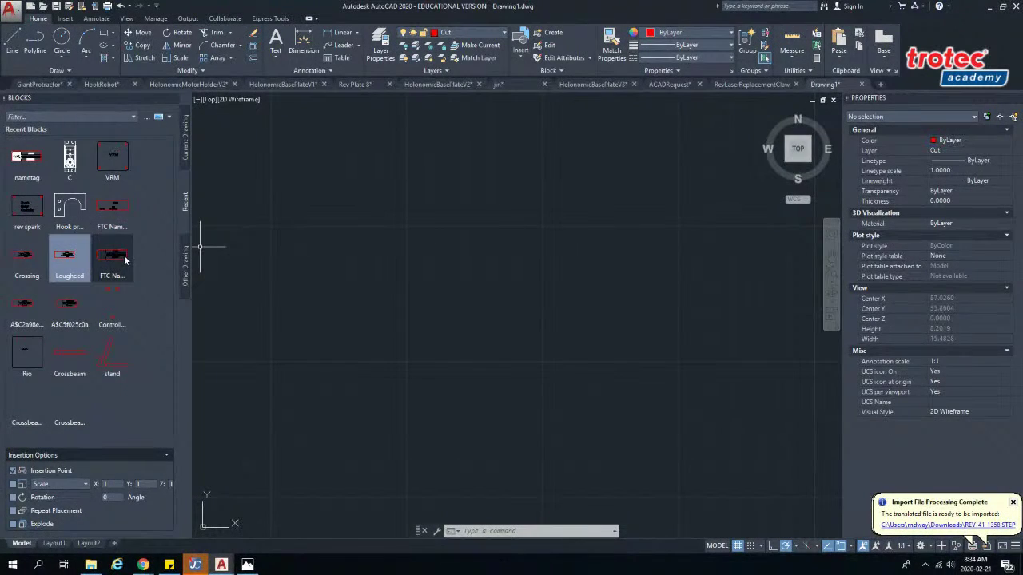
{"action": "mouse_move", "coordinate": [33, 178]}
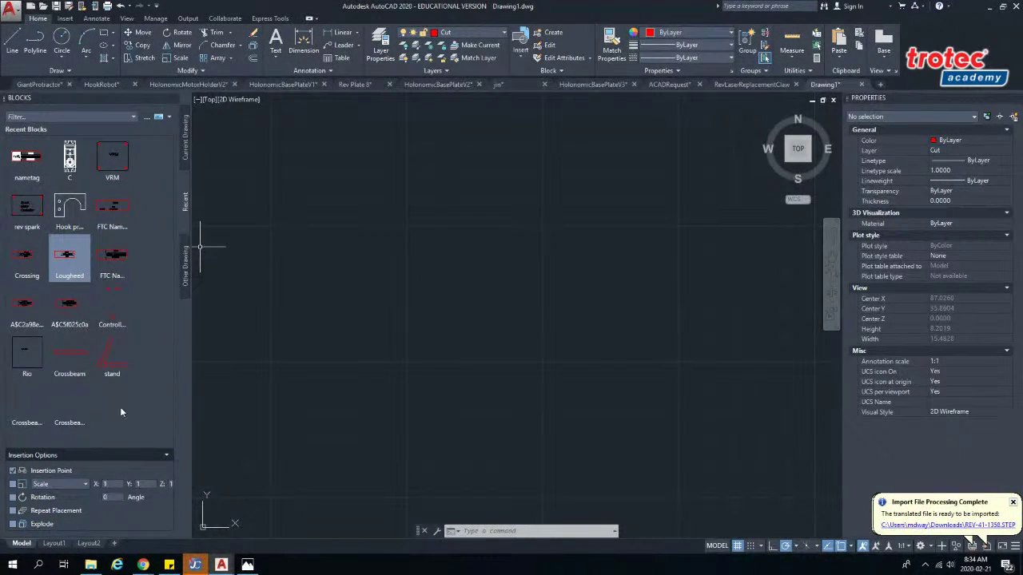
{"action": "mouse_move", "coordinate": [71, 156]}
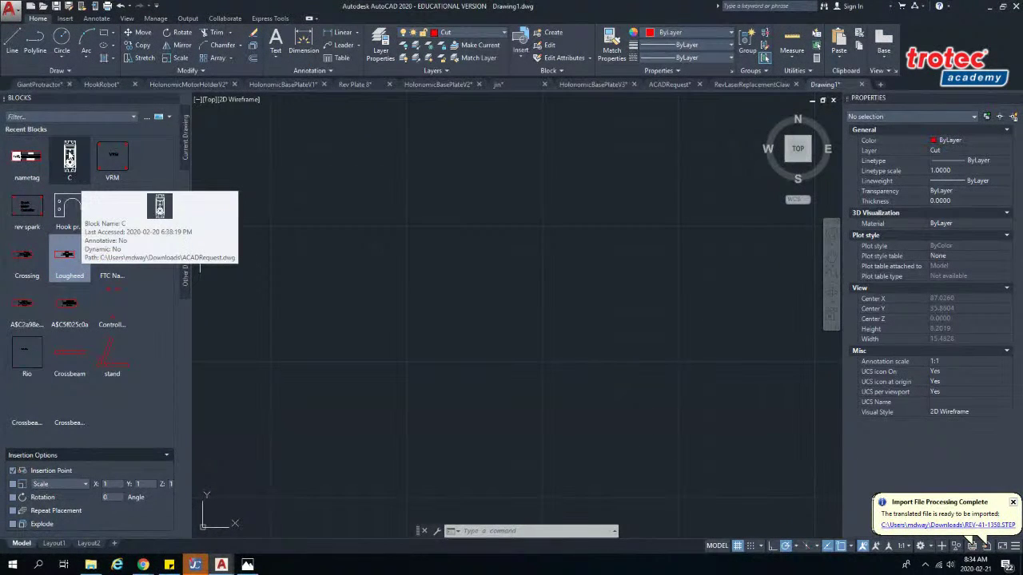
{"action": "left_click", "coordinate": [70, 157]}
{"action": "left_click", "coordinate": [552, 296]}
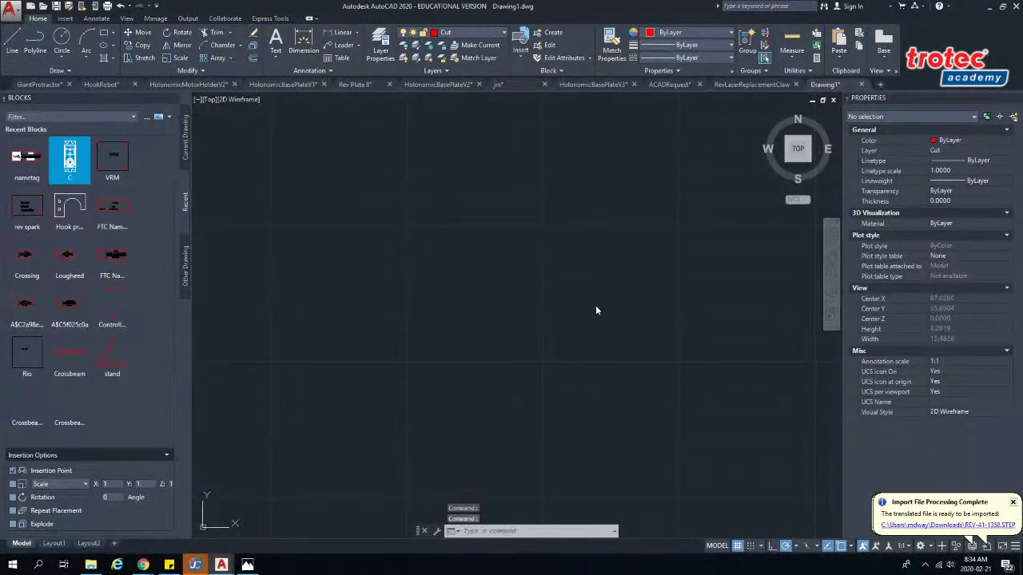
{"action": "scroll", "coordinate": [557, 290], "scroll_direction": "down", "scroll_amount": 4}
{"action": "scroll", "coordinate": [557, 293], "scroll_direction": "up", "scroll_amount": 8}
{"action": "scroll", "coordinate": [557, 293], "scroll_direction": "up", "scroll_amount": 2}
{"action": "scroll", "coordinate": [555, 286], "scroll_direction": "down", "scroll_amount": 2}
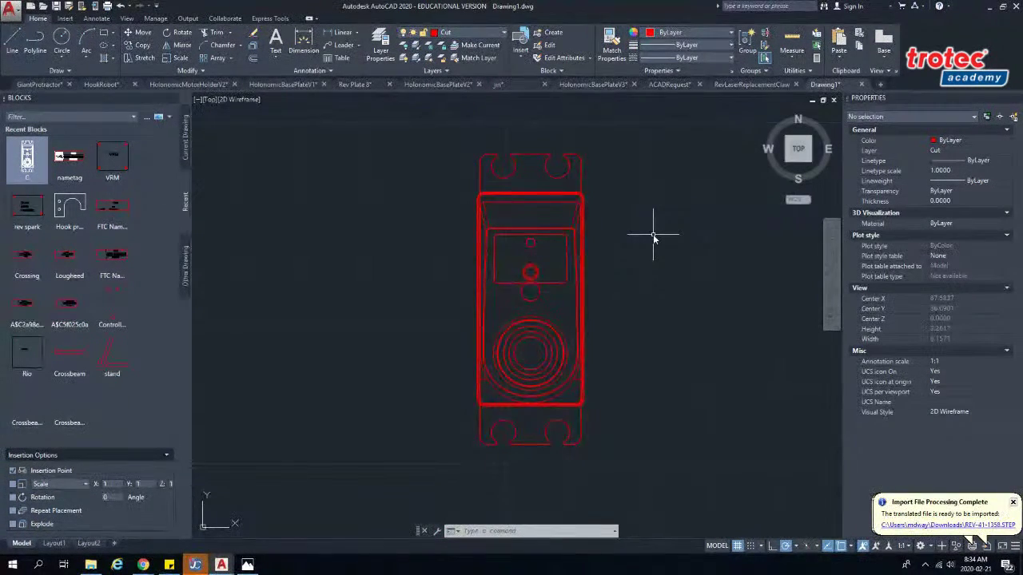
- Examine the inserted block C in 3D from isometric directions and return to the north-up top view
{"action": "left_click", "coordinate": [811, 163]}
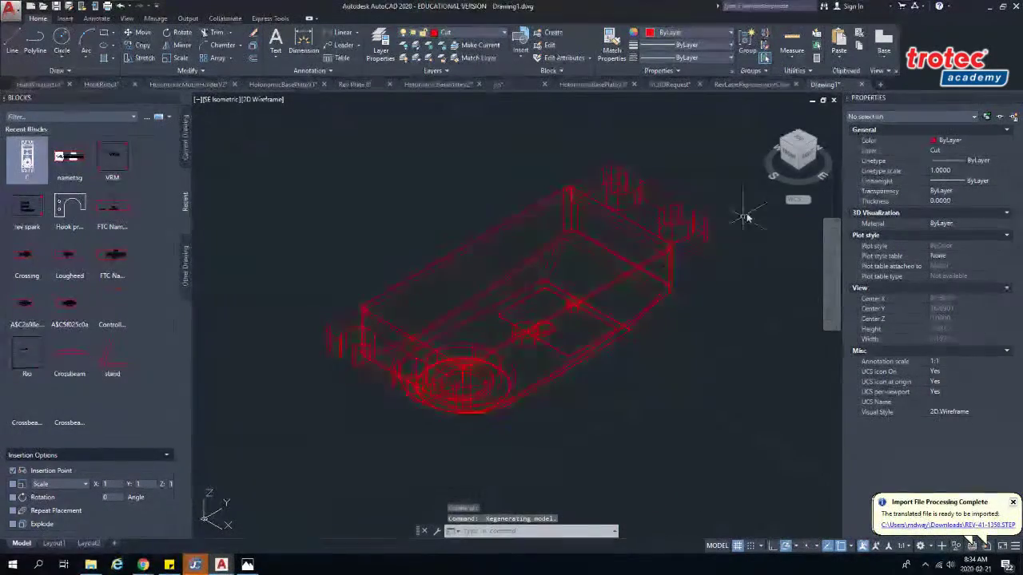
{"action": "middle_click_drag", "start_coordinate": [803, 164], "coordinate": [787, 499], "text": "shift"}
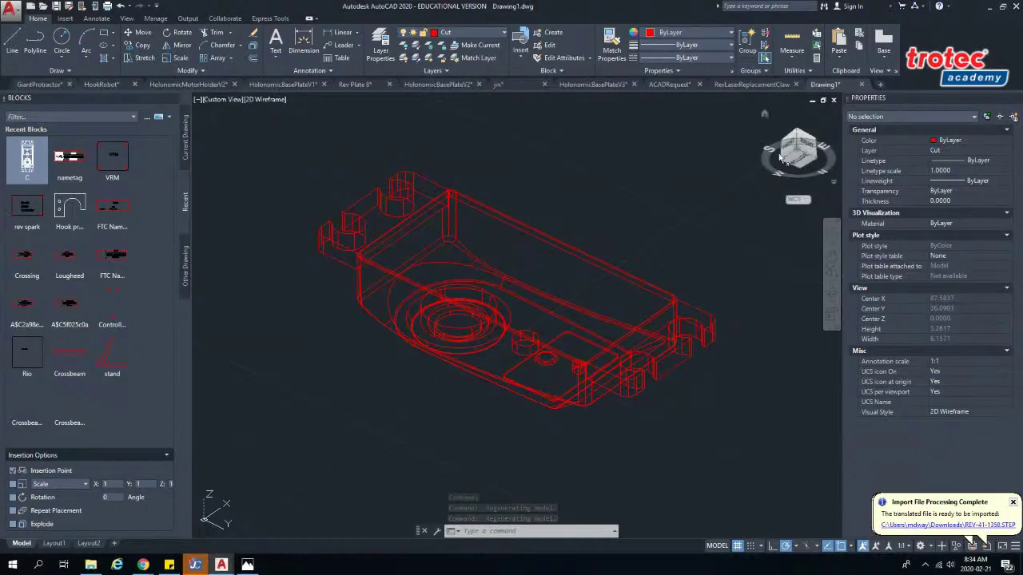
{"action": "left_click", "coordinate": [798, 138]}
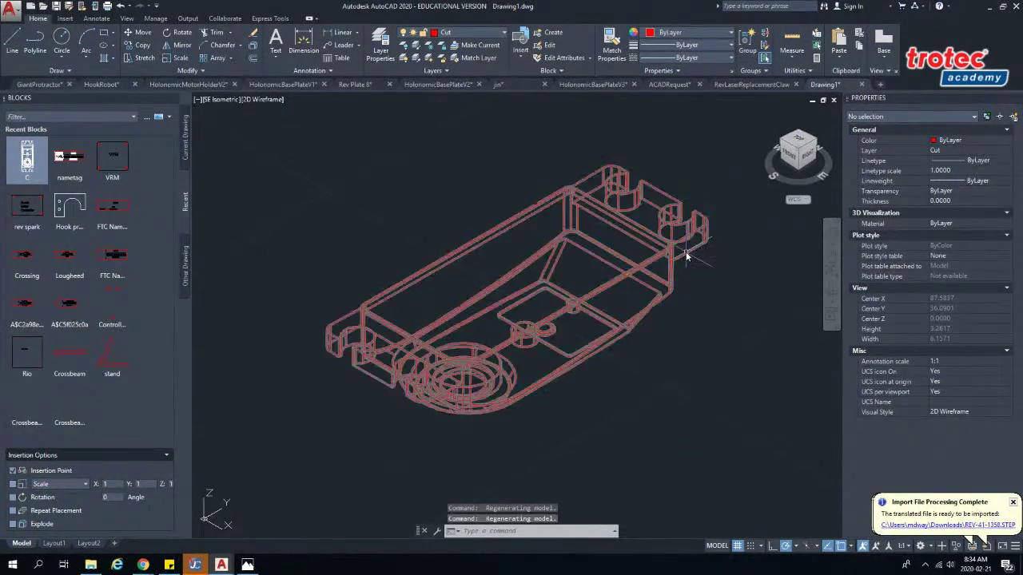
{"action": "left_click", "coordinate": [801, 143]}
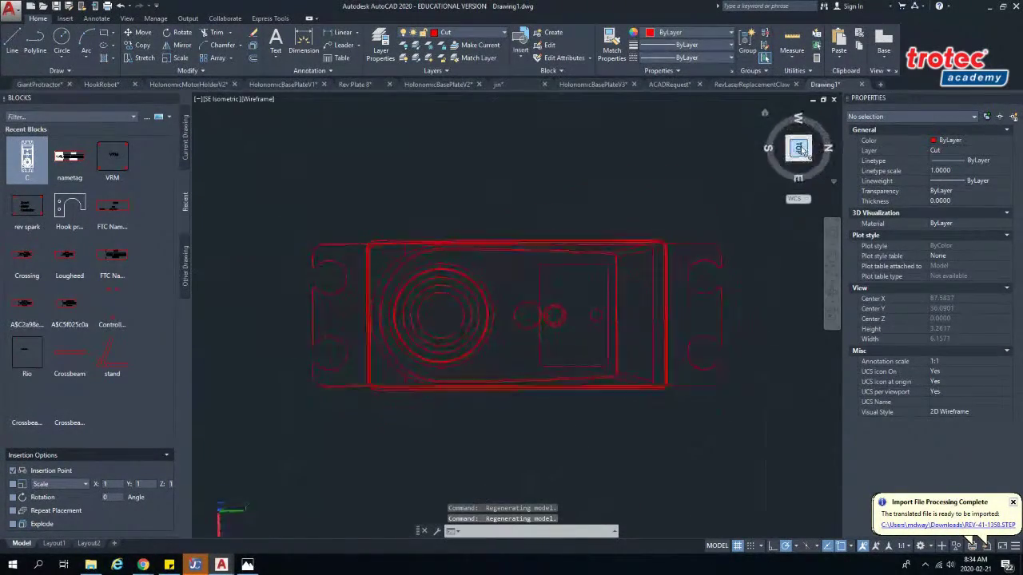
{"action": "left_click", "coordinate": [825, 113]}
{"action": "scroll", "coordinate": [678, 257], "scroll_direction": "up", "scroll_amount": 3}
{"action": "scroll", "coordinate": [678, 257], "scroll_direction": "down", "scroll_amount": 5}
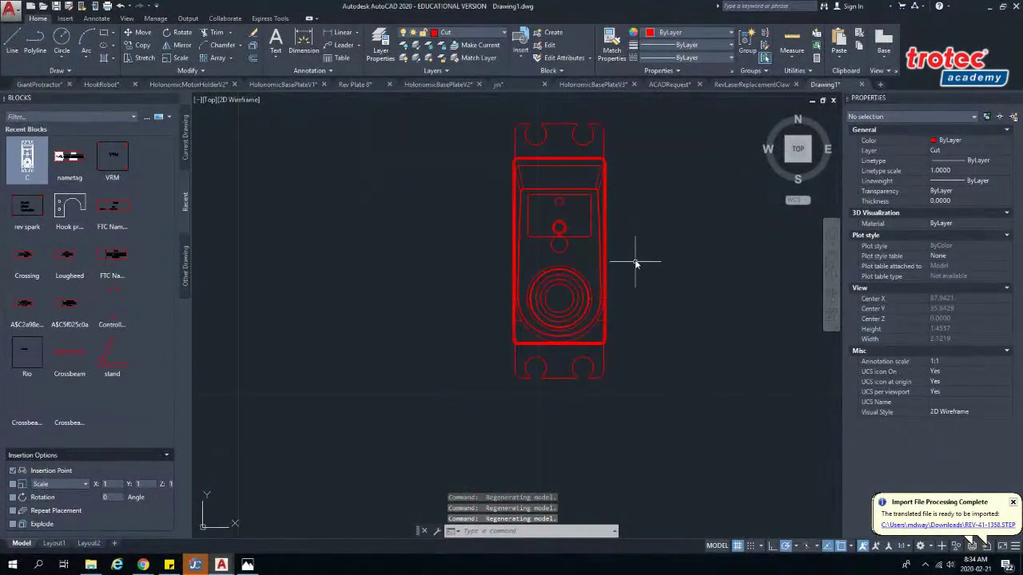
- Move the inserted block C from the Cut layer to layer 0
{"action": "mouse_move", "coordinate": [654, 136]}
{"action": "left_mouse_down"}
{"action": "mouse_move", "coordinate": [577, 144]}
{"action": "mouse_move", "coordinate": [481, 201]}
{"action": "mouse_move", "coordinate": [523, 357]}
{"action": "mouse_move", "coordinate": [617, 376]}
{"action": "left_mouse_up"}
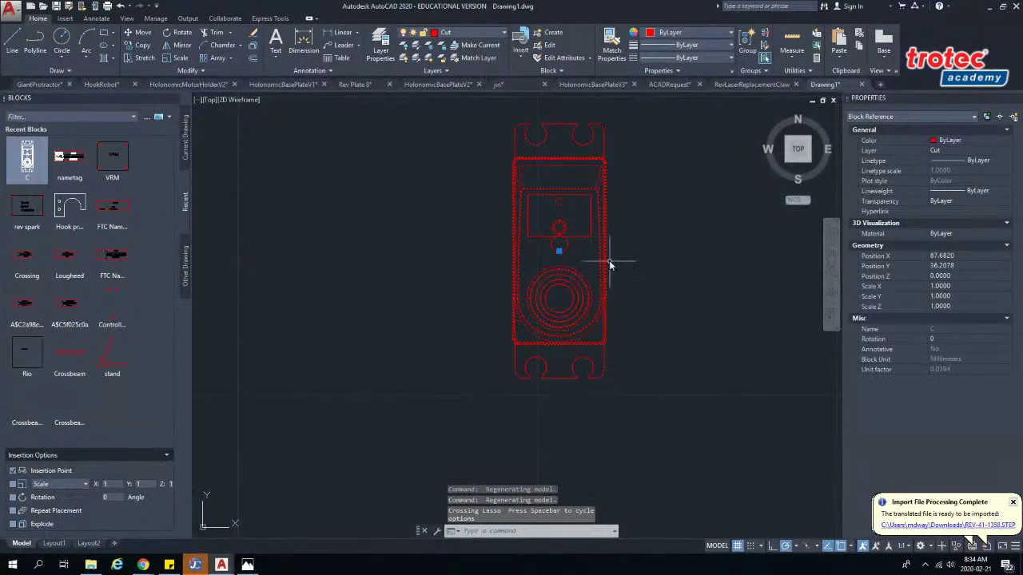
{"action": "left_click", "coordinate": [459, 32]}
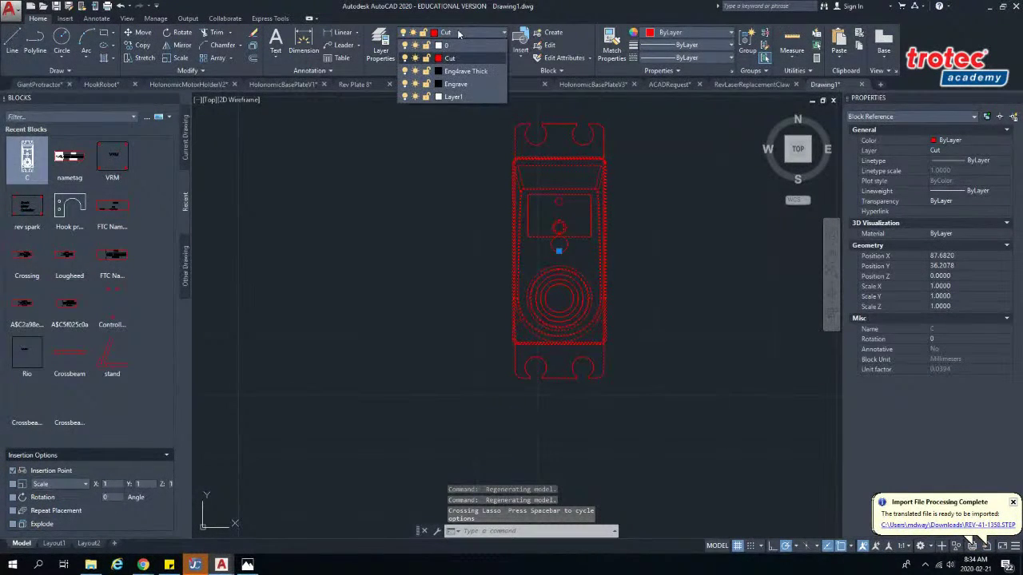
{"action": "left_click", "coordinate": [448, 46]}
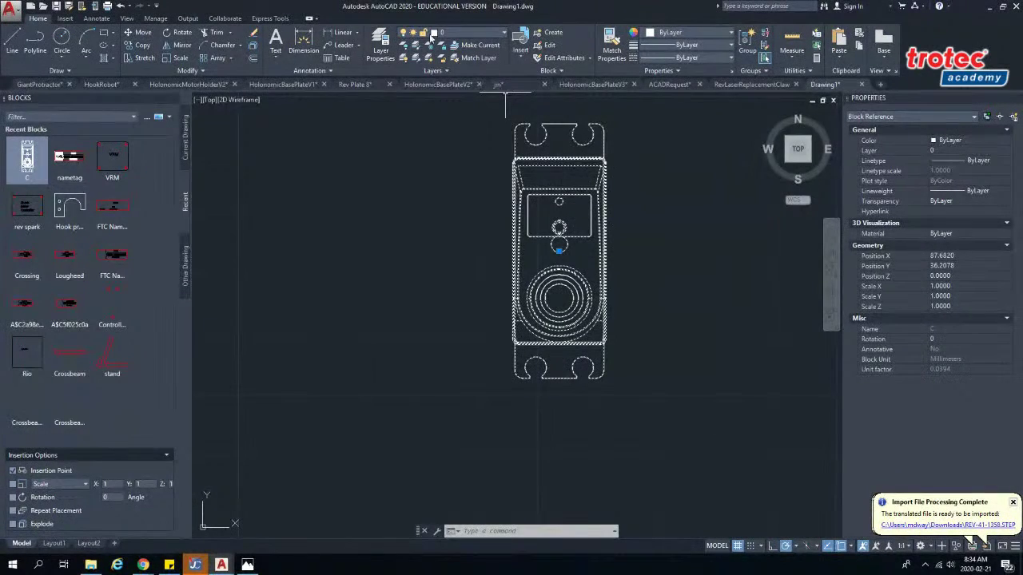
- Lock layer 0, which holds the inserted block C, and set Cut as the current layer
{"action": "left_click", "coordinate": [381, 44]}
{"action": "key", "text": "Escape"}
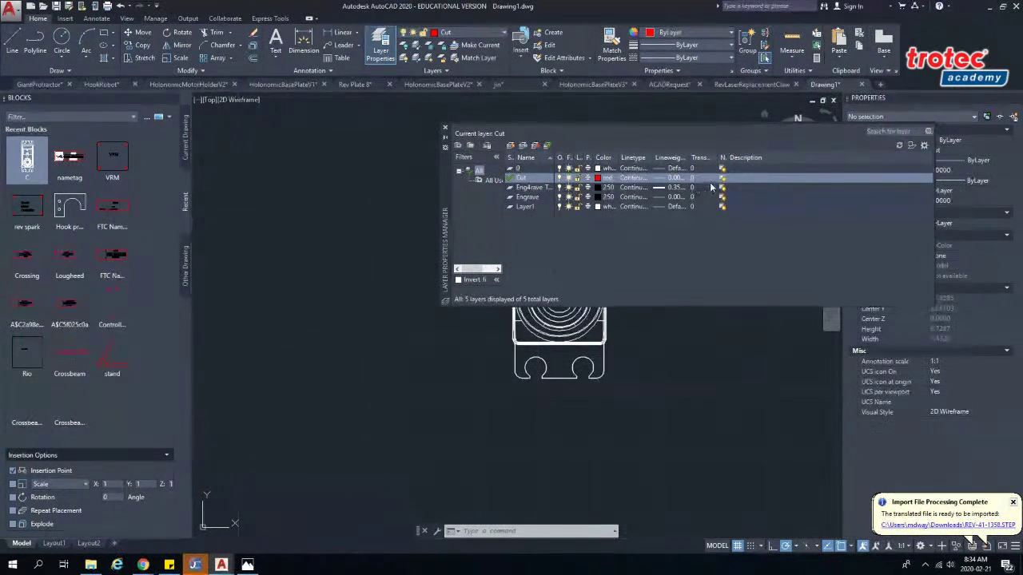
{"action": "left_click", "coordinate": [578, 168]}
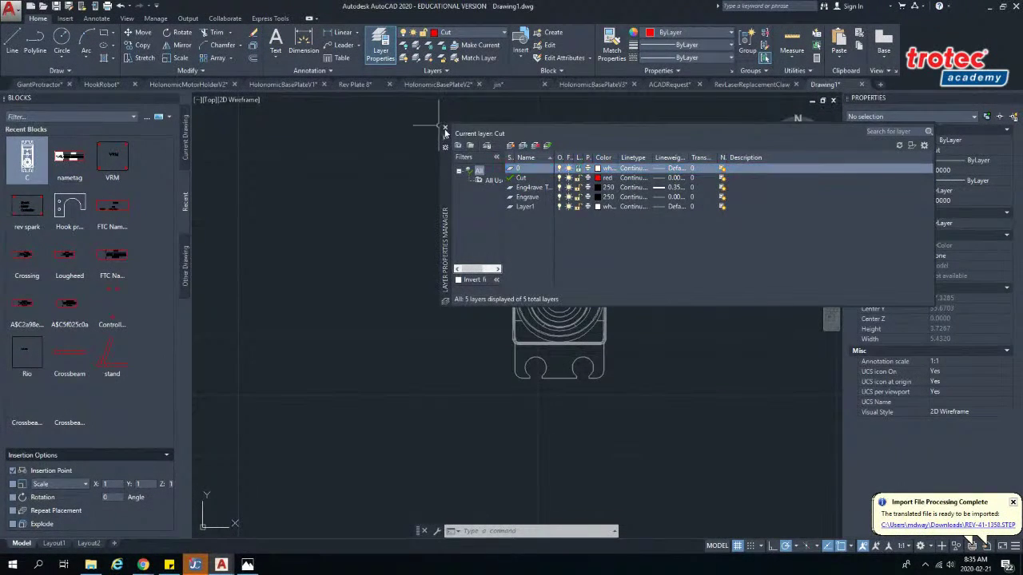
{"action": "left_click", "coordinate": [558, 239]}
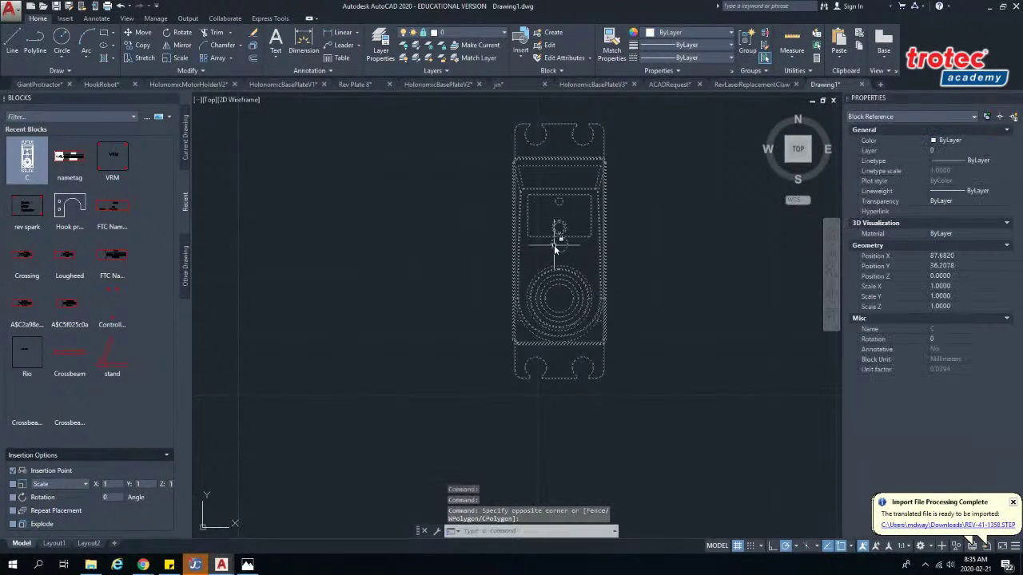
{"action": "key", "text": "Escape"}
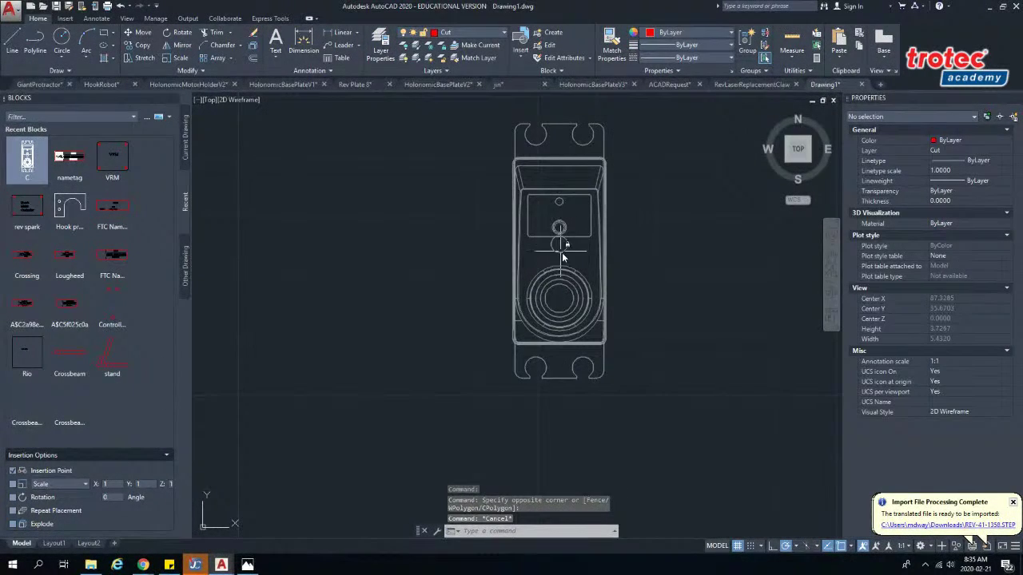
{"action": "scroll", "coordinate": [570, 264], "scroll_direction": "up", "scroll_amount": 3}
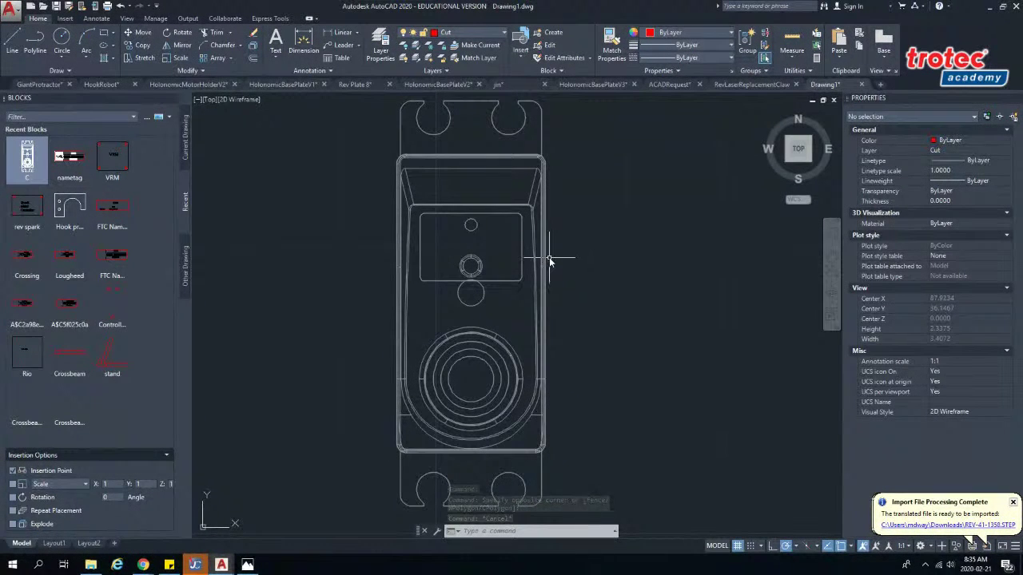
{"action": "left_click", "coordinate": [450, 36]}
{"action": "left_click", "coordinate": [420, 81]}
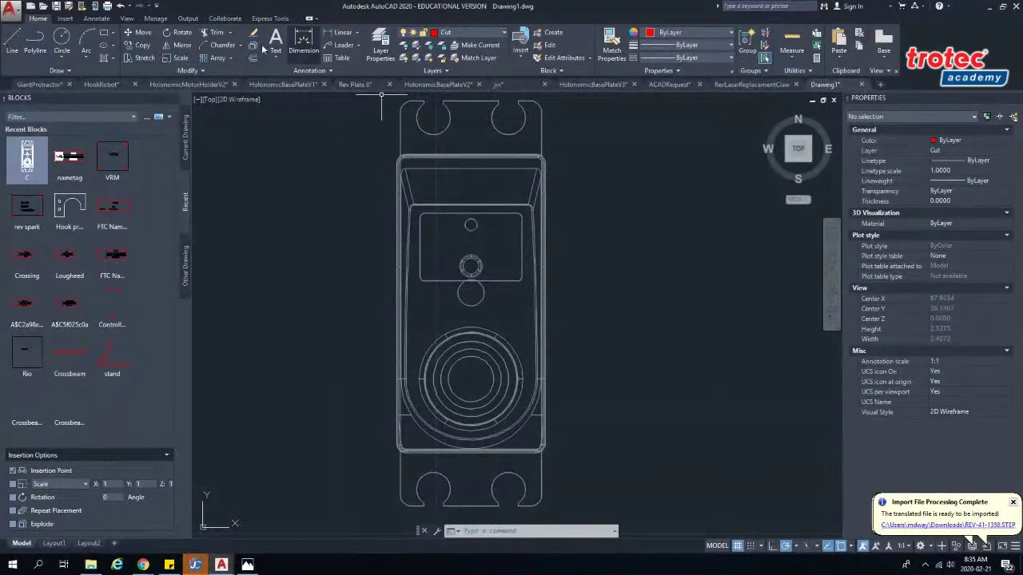
{"action": "left_click", "coordinate": [103, 33]}
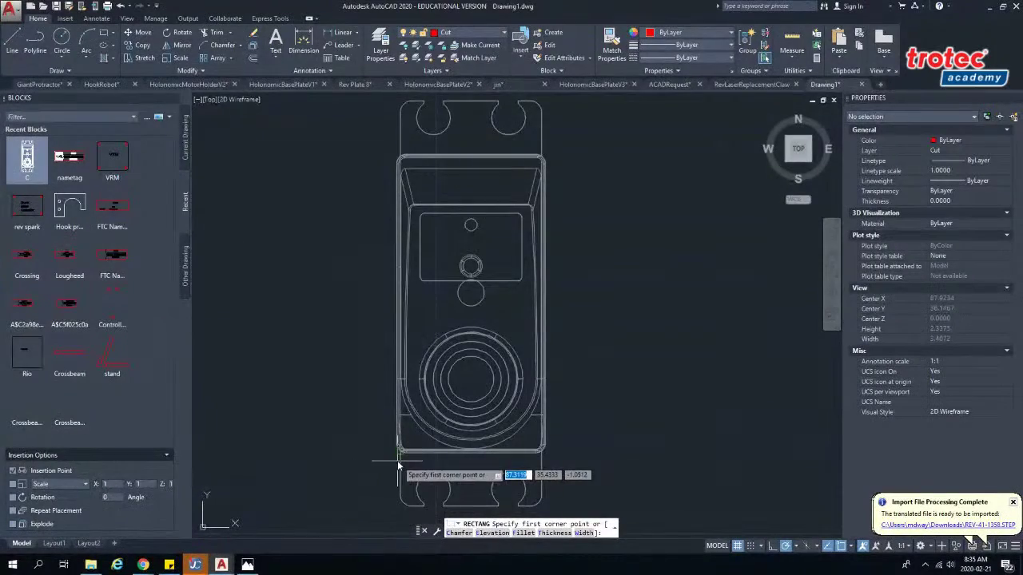
{"action": "scroll", "coordinate": [398, 463], "scroll_direction": "down", "scroll_amount": 3}
{"action": "scroll", "coordinate": [400, 454], "scroll_direction": "up", "scroll_amount": 12}
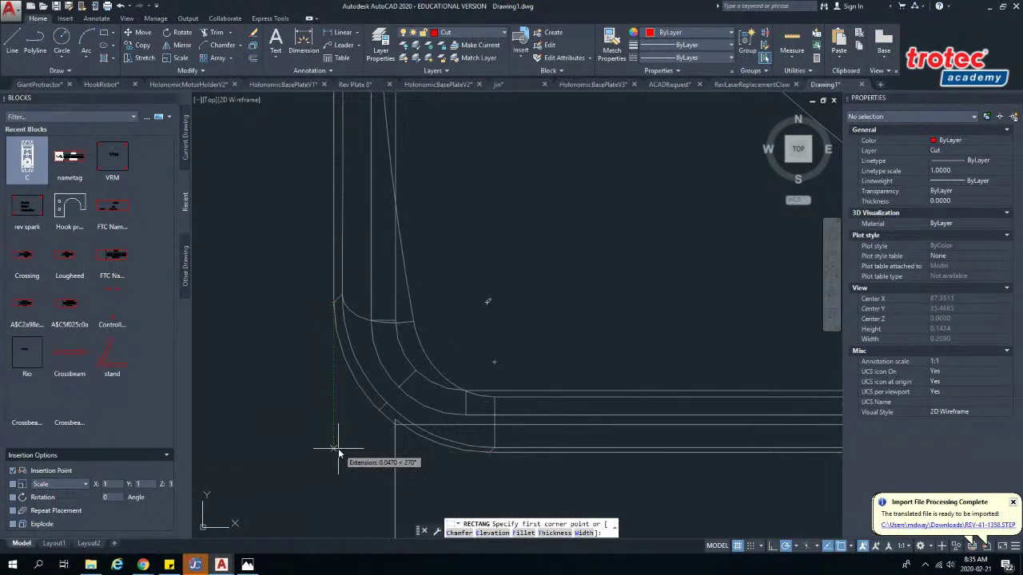
{"action": "left_click", "coordinate": [851, 548]}
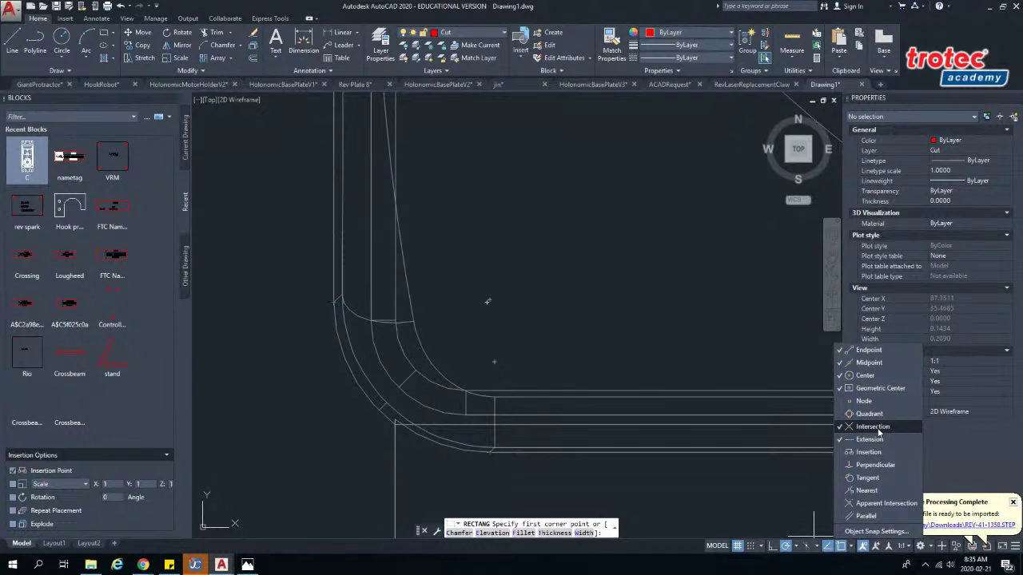
{"action": "key", "text": "Escape"}
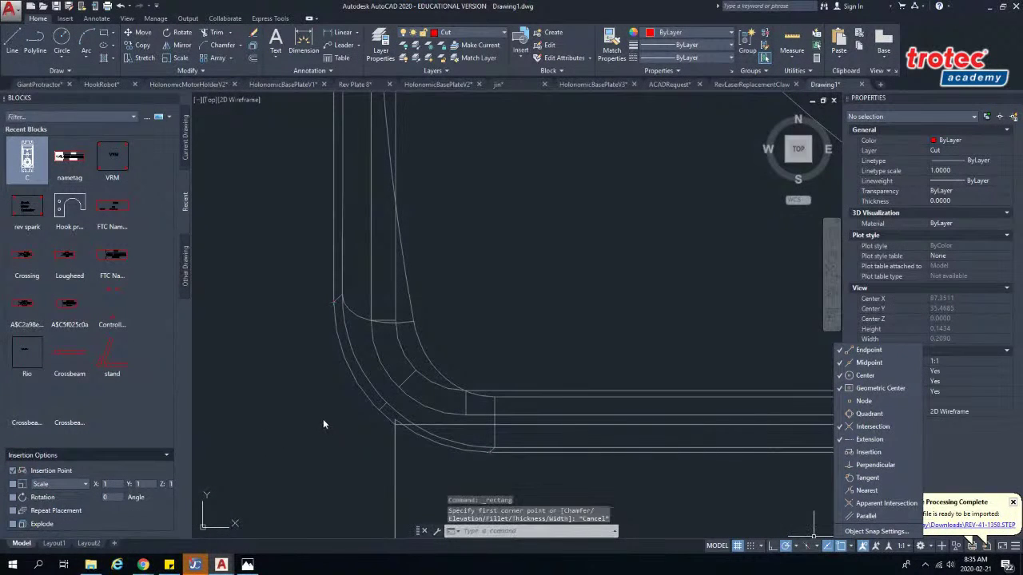
- Draw two lines extending the block body's outer left and bottom edges until they cross beyond the rounded lower-left corner
{"action": "left_click", "coordinate": [12, 40]}
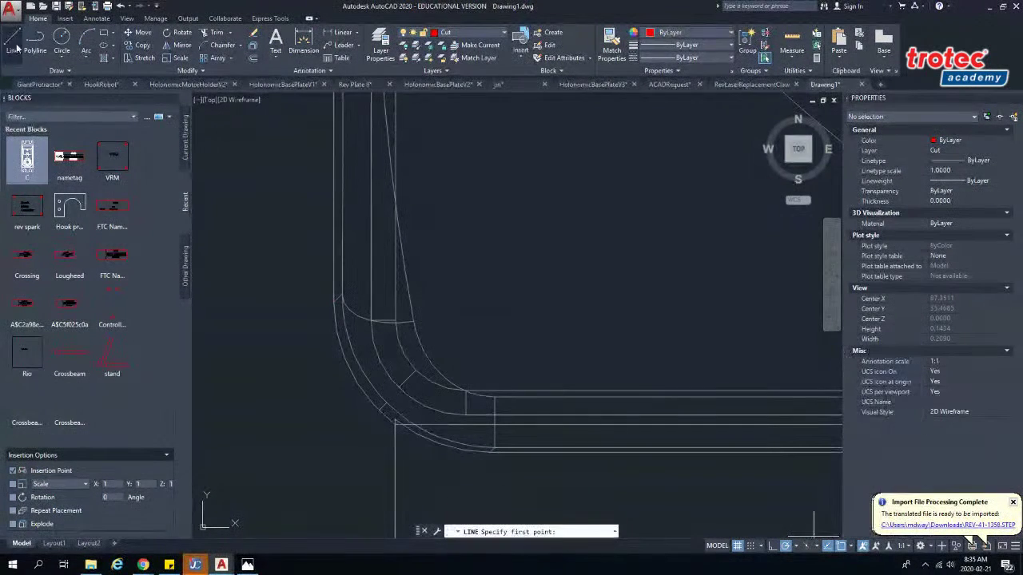
{"action": "left_click", "coordinate": [335, 306]}
{"action": "left_click", "coordinate": [334, 477]}
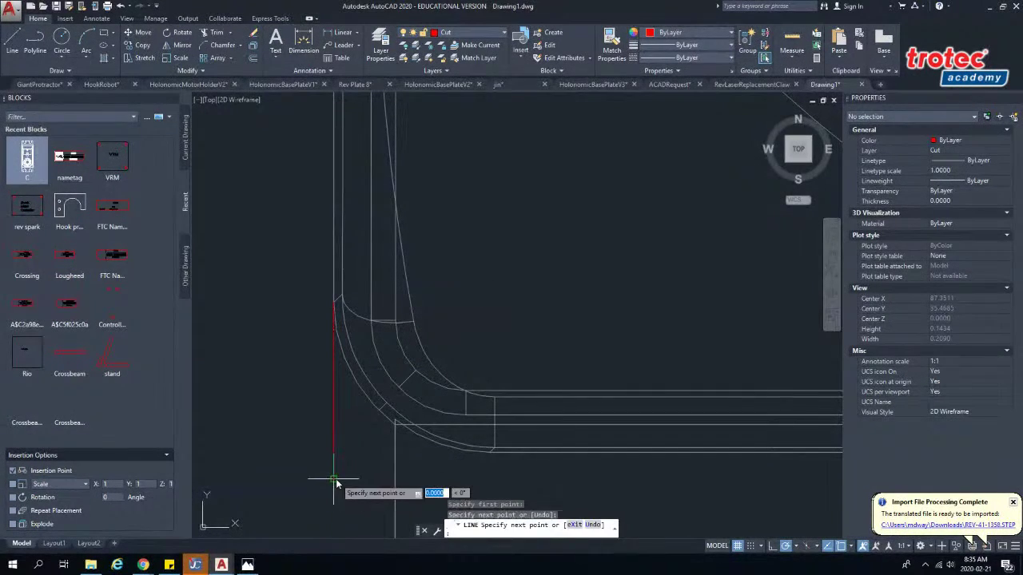
{"action": "key", "text": "Return"}
{"action": "key", "text": "Return"}
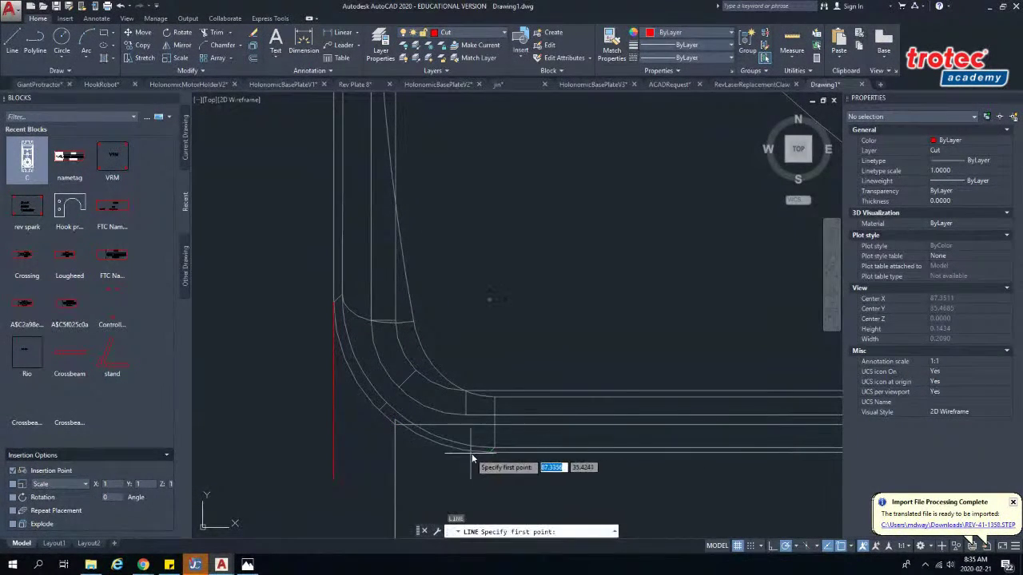
{"action": "left_click", "coordinate": [486, 454]}
{"action": "left_click", "coordinate": [308, 453]}
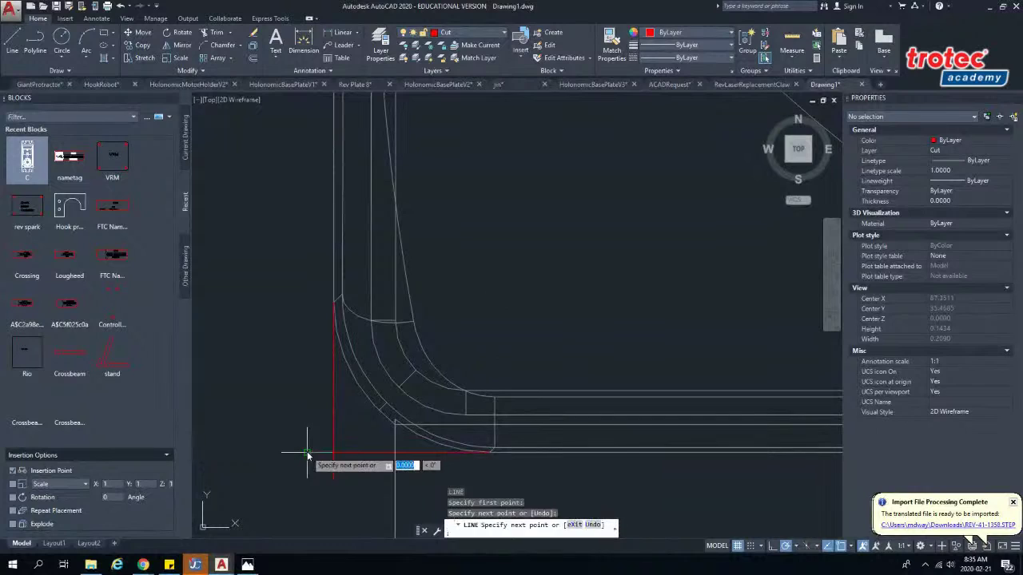
{"action": "key", "text": "Escape"}
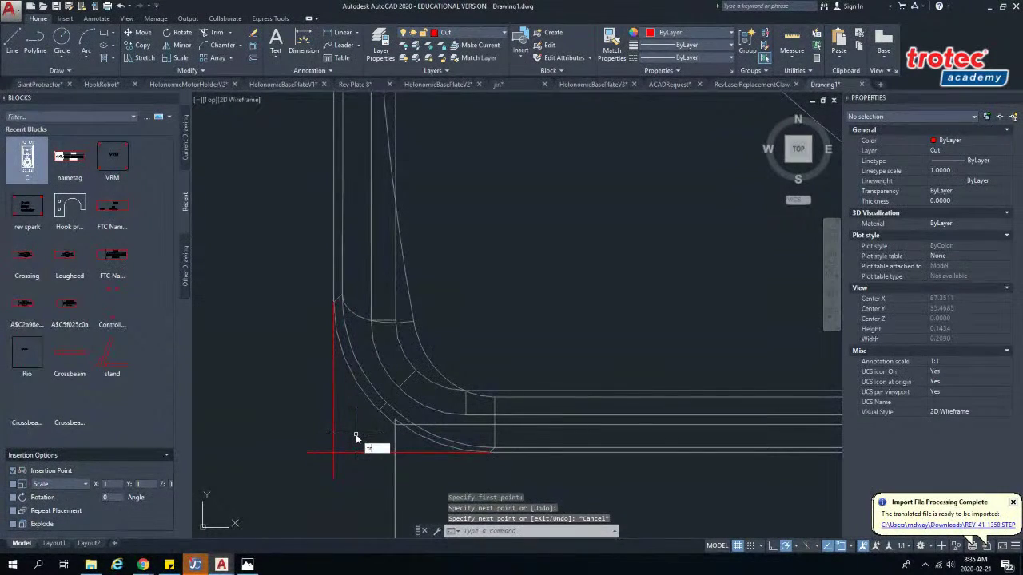
- Trim the overhanging ends of the two construction lines so they meet in a sharp corner
{"action": "type", "text": "trim"}
{"action": "key", "text": "Return"}
{"action": "key", "text": "Return"}
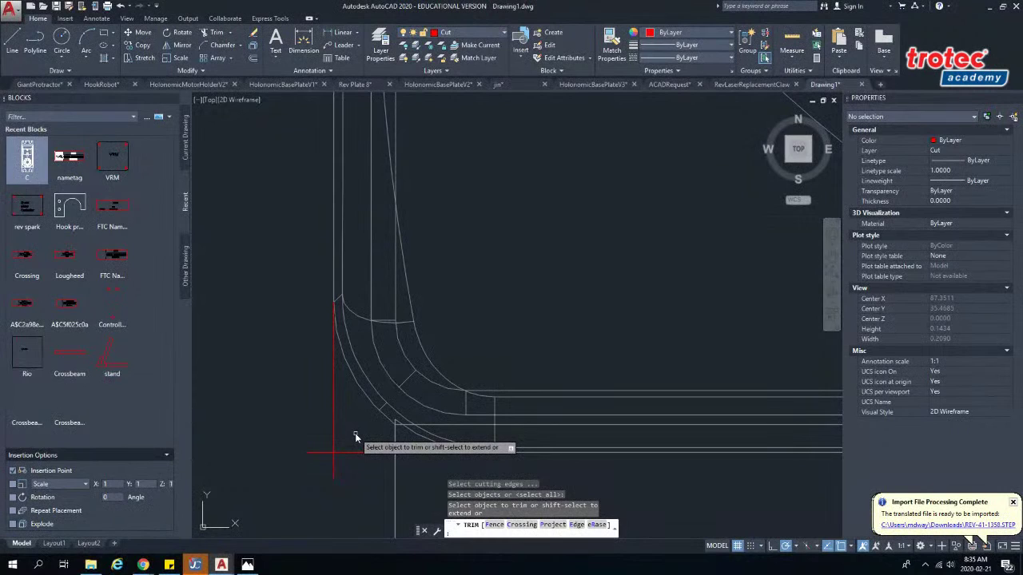
{"action": "left_click", "coordinate": [319, 453]}
{"action": "left_click", "coordinate": [334, 470]}
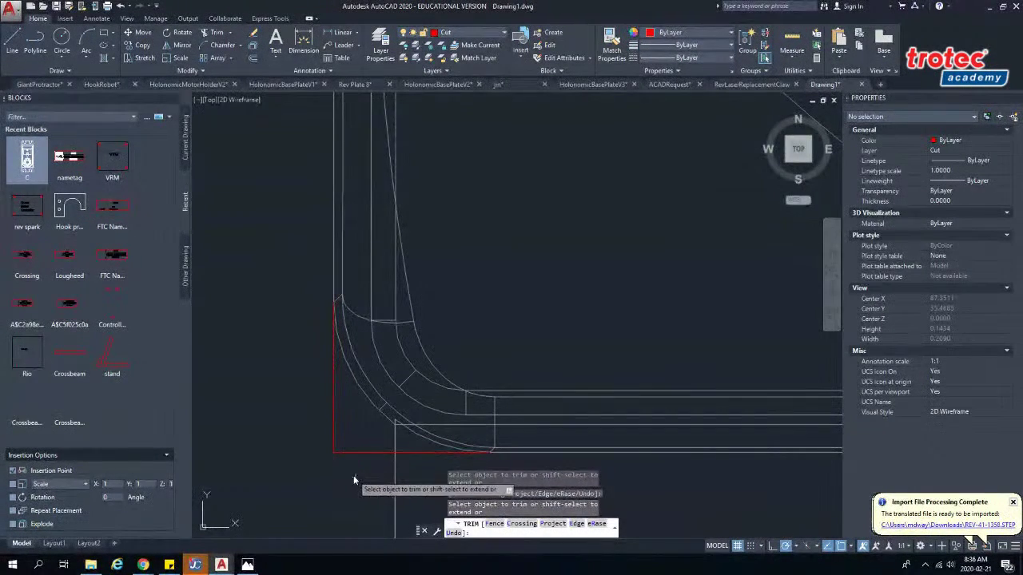
{"action": "key", "text": "Escape"}
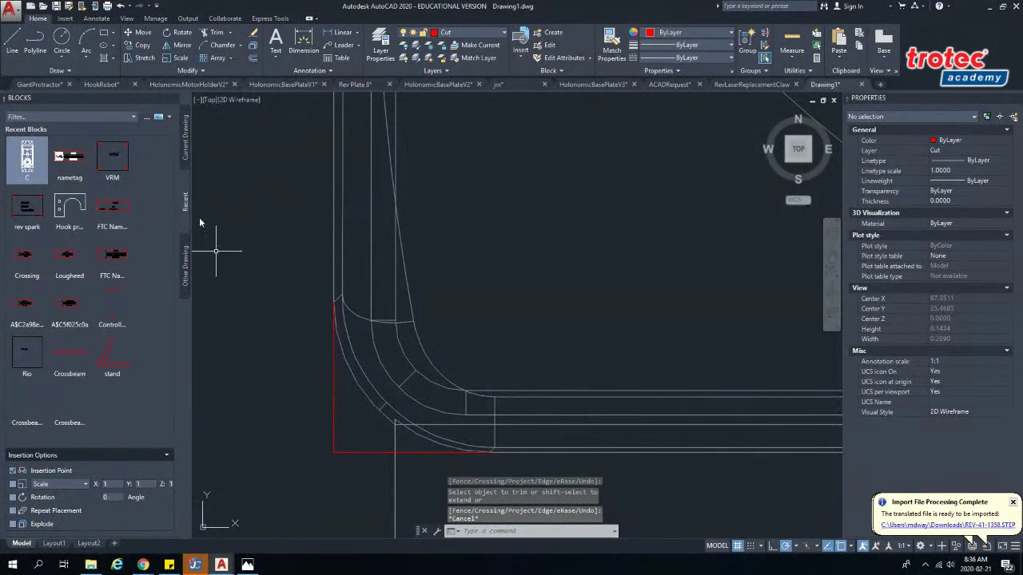
- Draw a rectangle around the block's body from the construction corner to the projected intersection of the outer edges at the upper-right corner
{"action": "left_click", "coordinate": [103, 32]}
{"action": "left_click", "coordinate": [334, 454]}
{"action": "scroll", "coordinate": [502, 340], "scroll_direction": "down", "scroll_amount": 5}
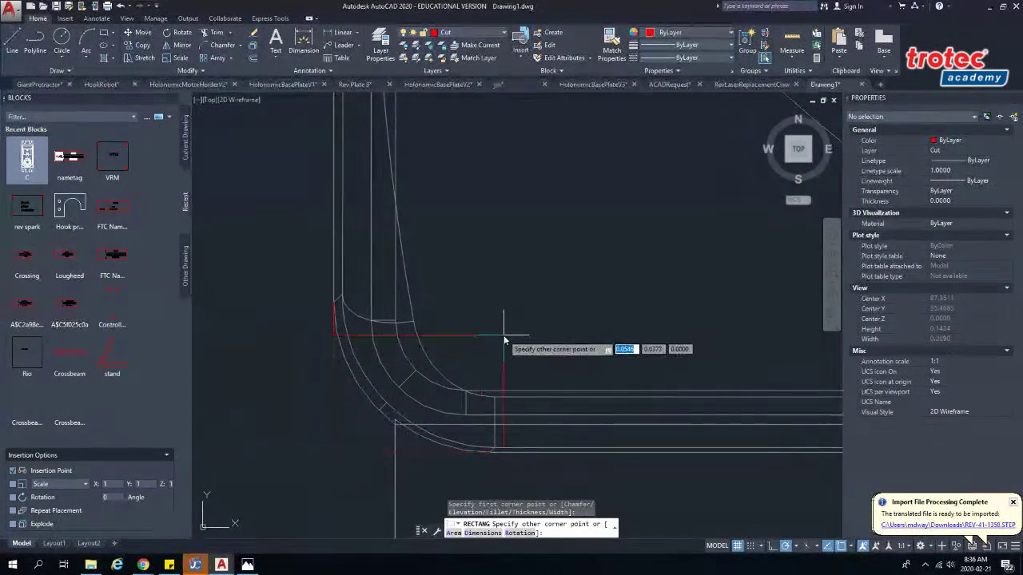
{"action": "scroll", "coordinate": [595, 154], "scroll_direction": "up", "scroll_amount": 8}
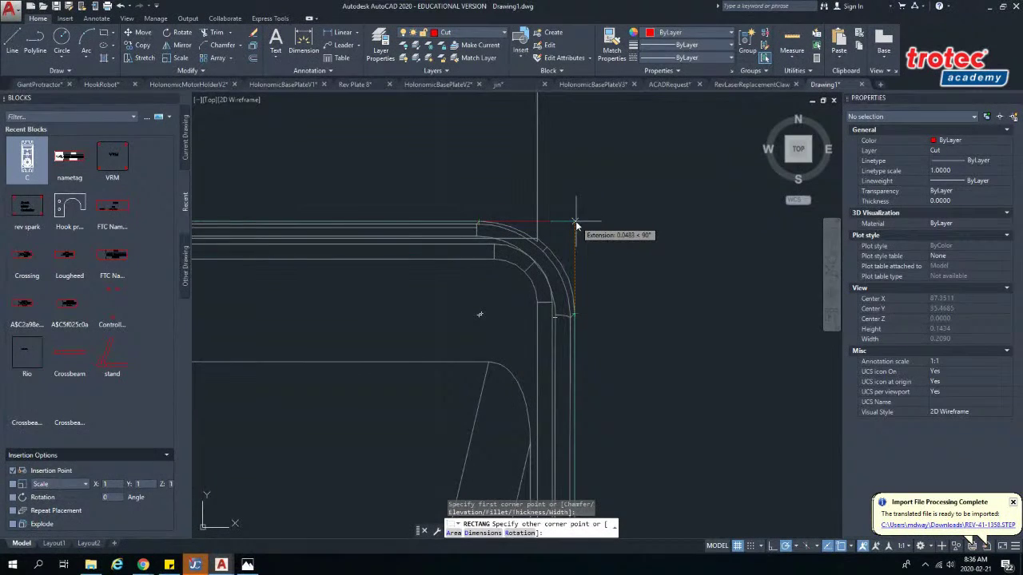
{"action": "left_click", "coordinate": [575, 225]}
{"action": "scroll", "coordinate": [582, 314], "scroll_direction": "down", "scroll_amount": 2}
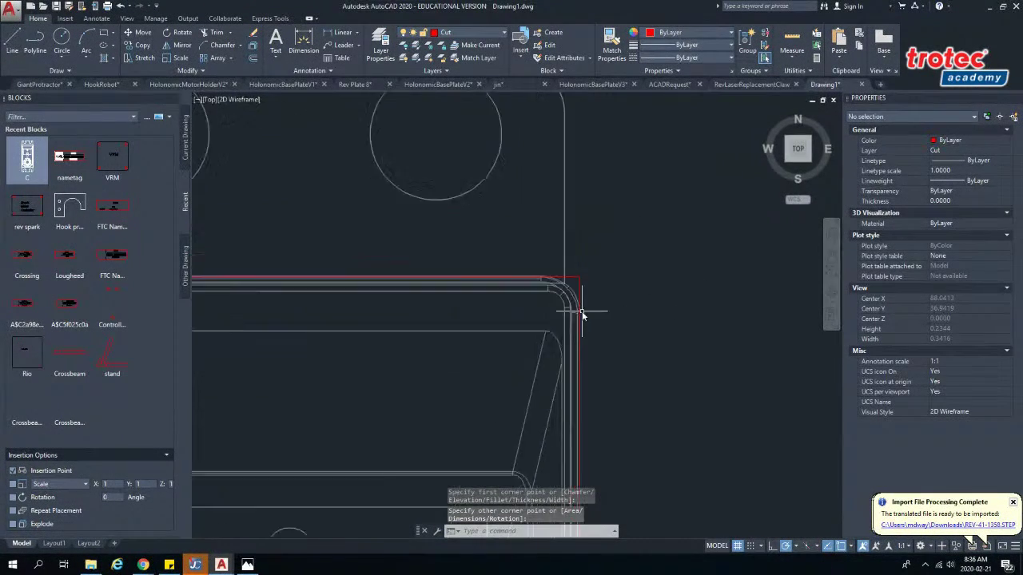
- Trace the two upper mounting holes with circles of about 0.0886 radius, centred on the hole arcs
{"action": "scroll", "coordinate": [582, 314], "scroll_direction": "down", "scroll_amount": 5}
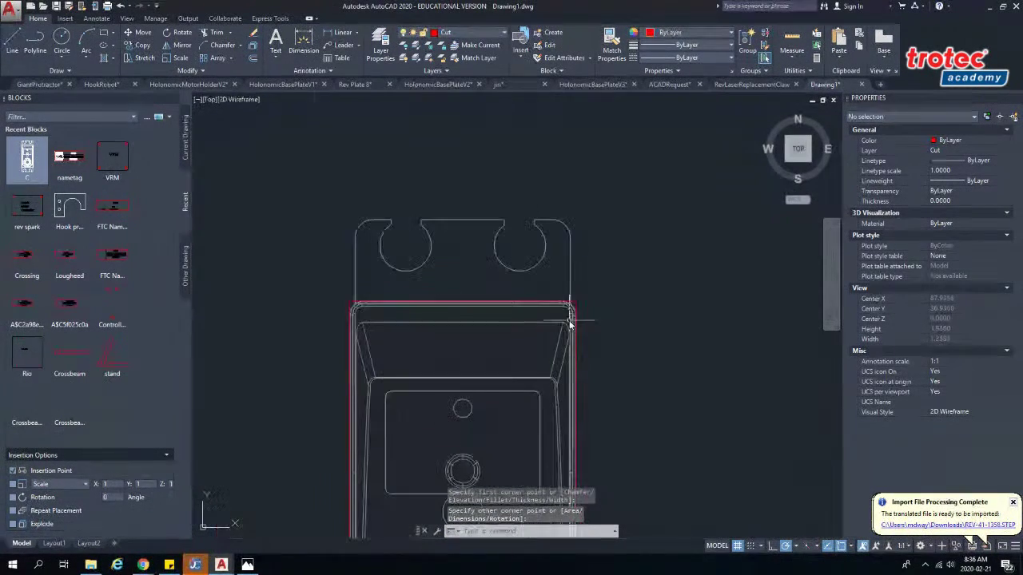
{"action": "left_click", "coordinate": [67, 40]}
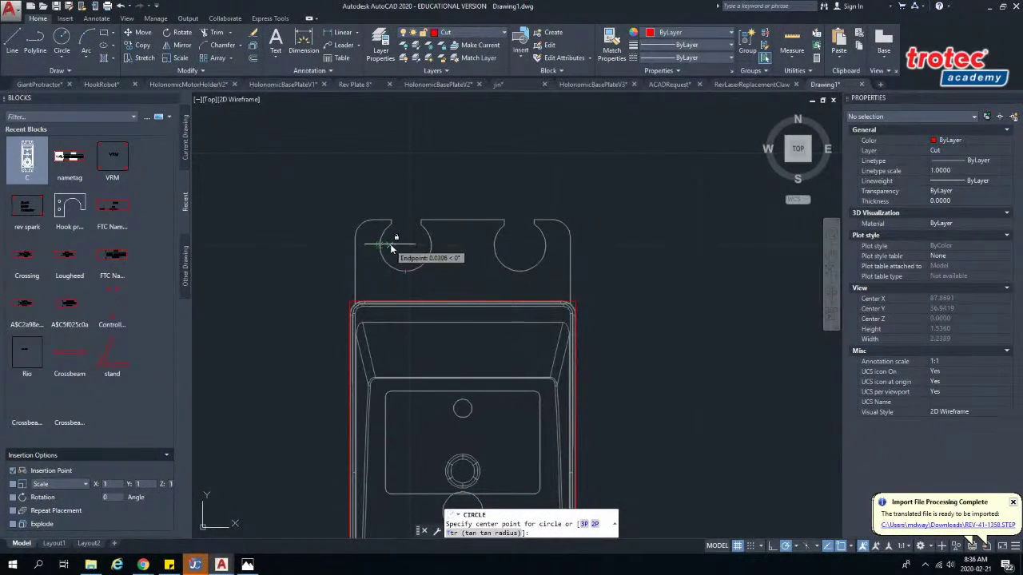
{"action": "left_click", "coordinate": [407, 245]}
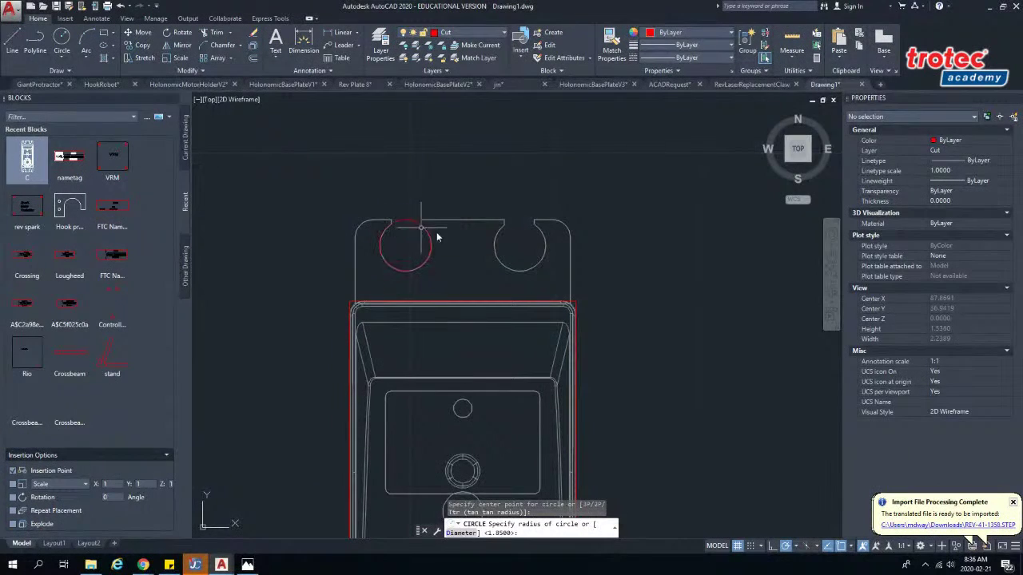
{"action": "left_click", "coordinate": [437, 237]}
{"action": "key", "text": "Return"}
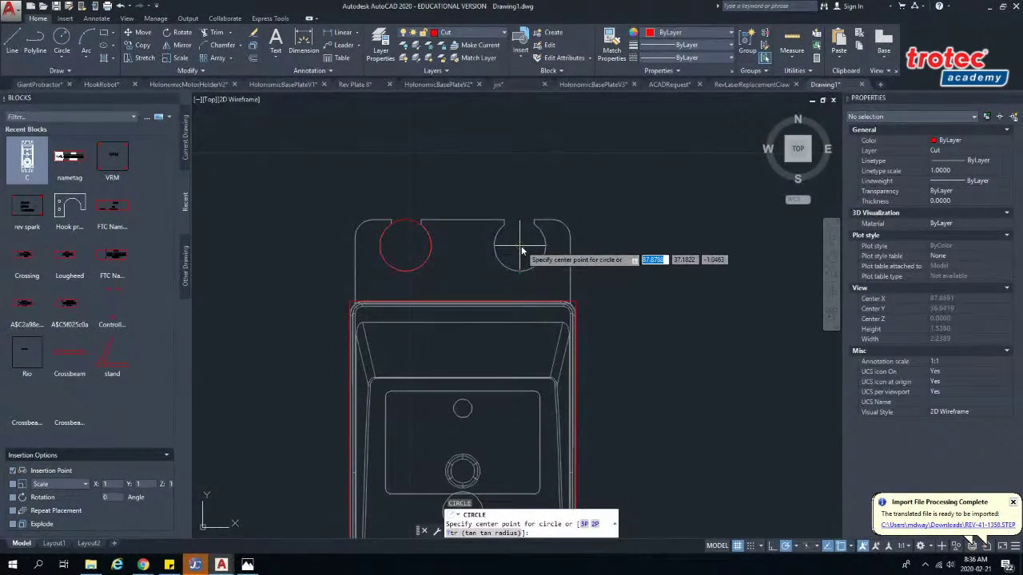
{"action": "left_click", "coordinate": [521, 249]}
{"action": "left_click", "coordinate": [538, 230]}
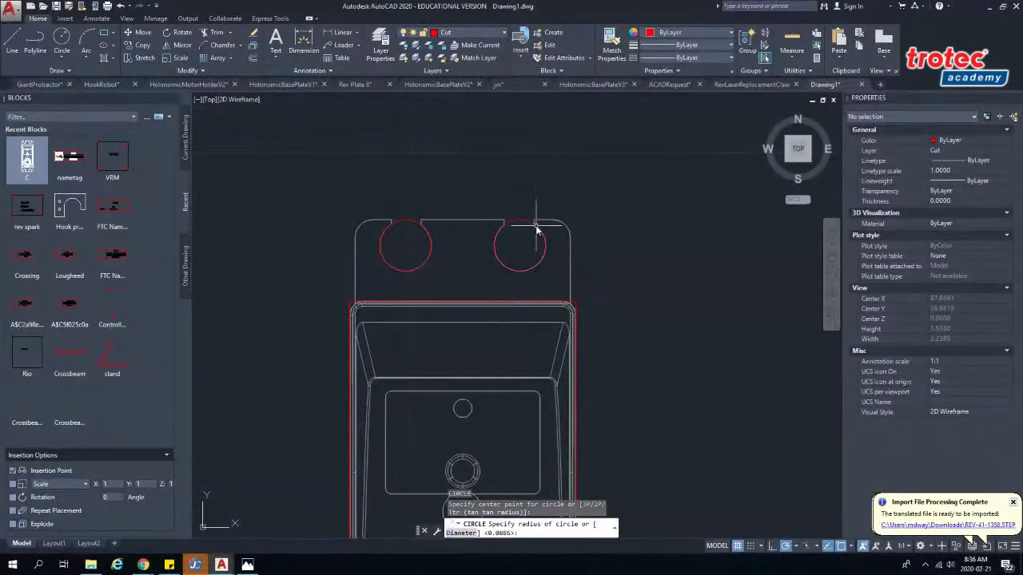
- Mirror both mounting-hole circles about the horizontal line through the body's mid-height onto the lower holes, keeping the source circles
{"action": "scroll", "coordinate": [476, 384], "scroll_direction": "down", "scroll_amount": 3}
{"action": "middle_click_drag", "start_coordinate": [477, 384], "coordinate": [480, 288]}
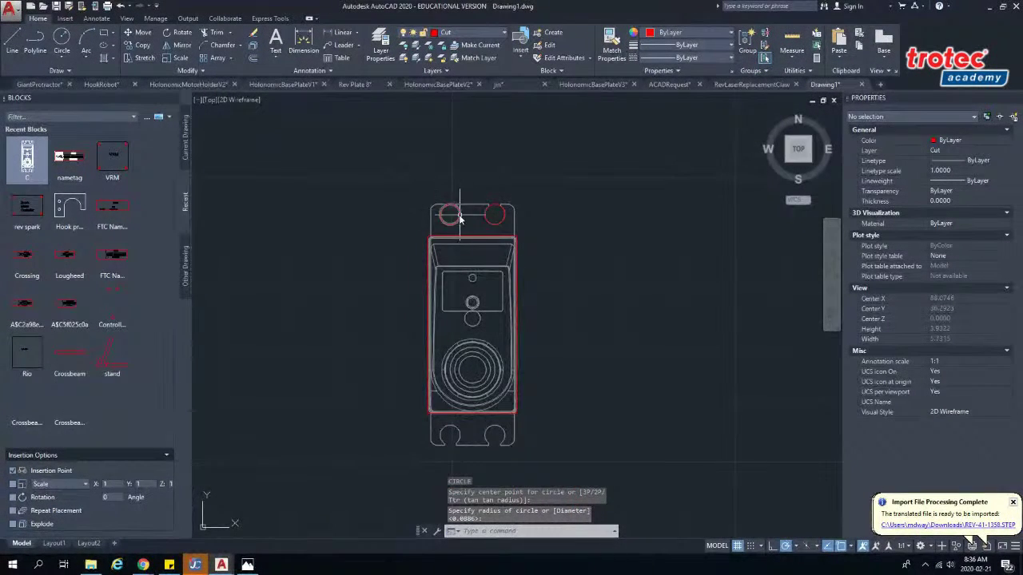
{"action": "key", "text": "Escape"}
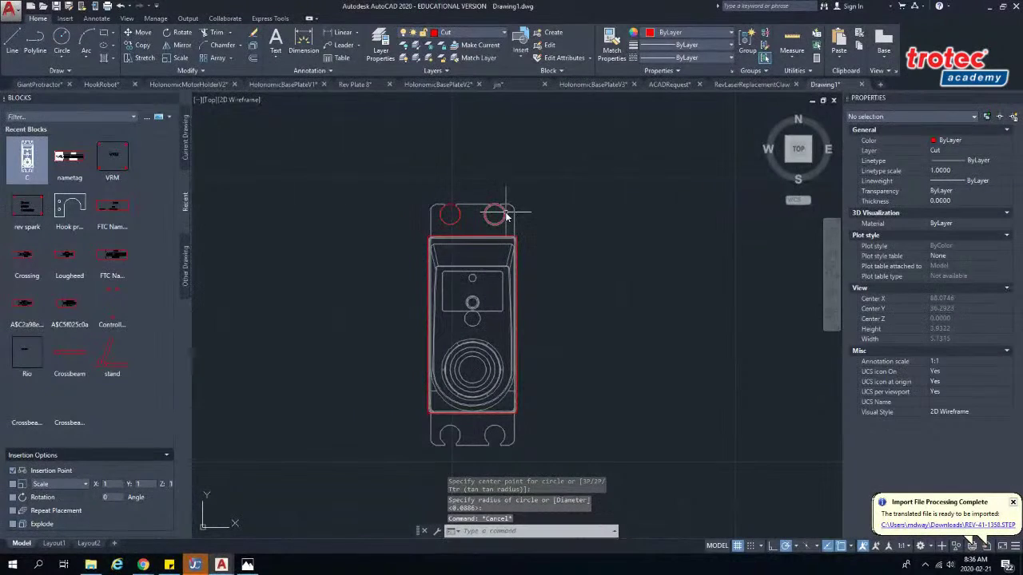
{"action": "left_click", "coordinate": [505, 214]}
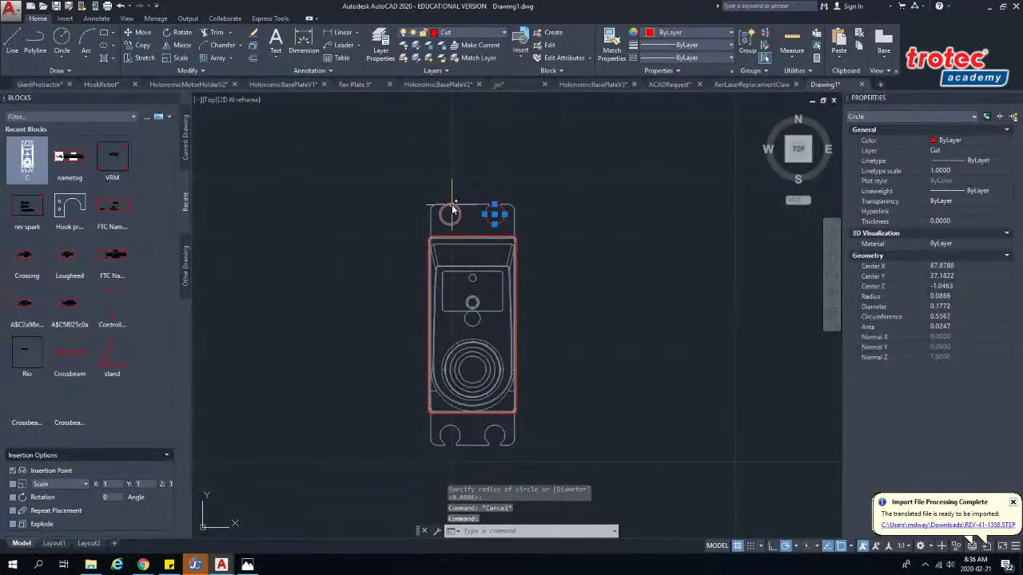
{"action": "left_click", "coordinate": [452, 213]}
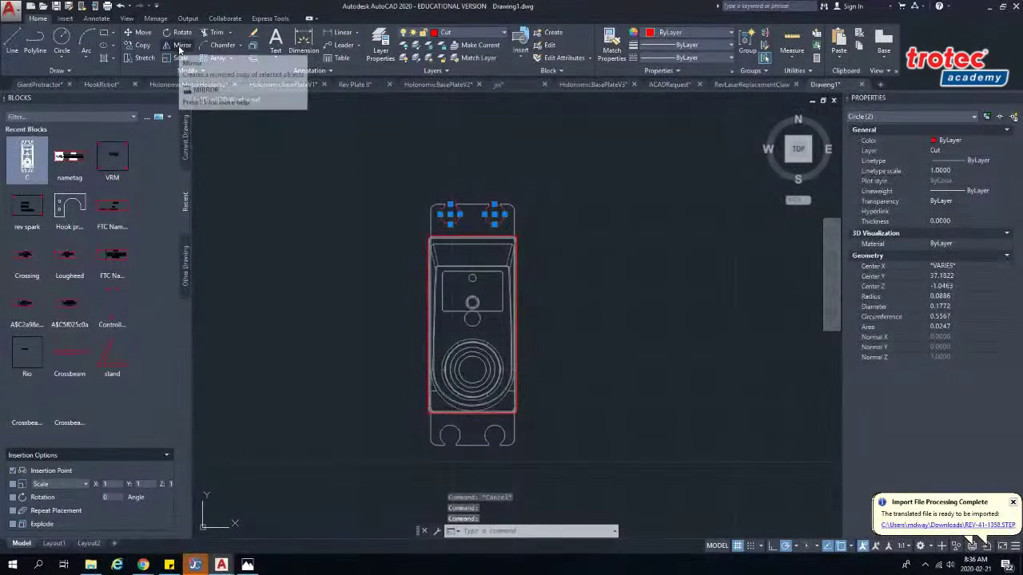
{"action": "left_click", "coordinate": [179, 49]}
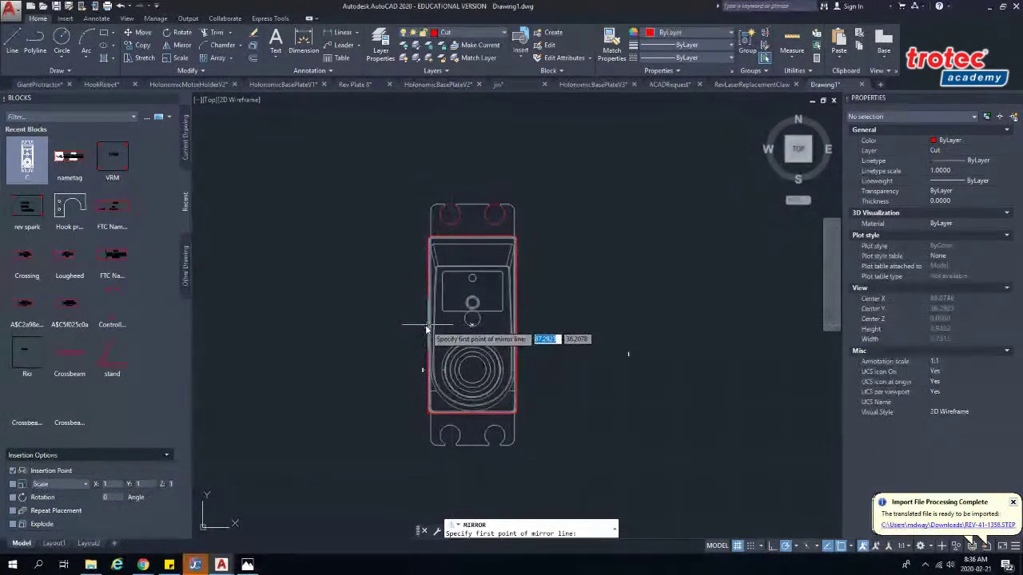
{"action": "scroll", "coordinate": [425, 326], "scroll_direction": "up", "scroll_amount": 4}
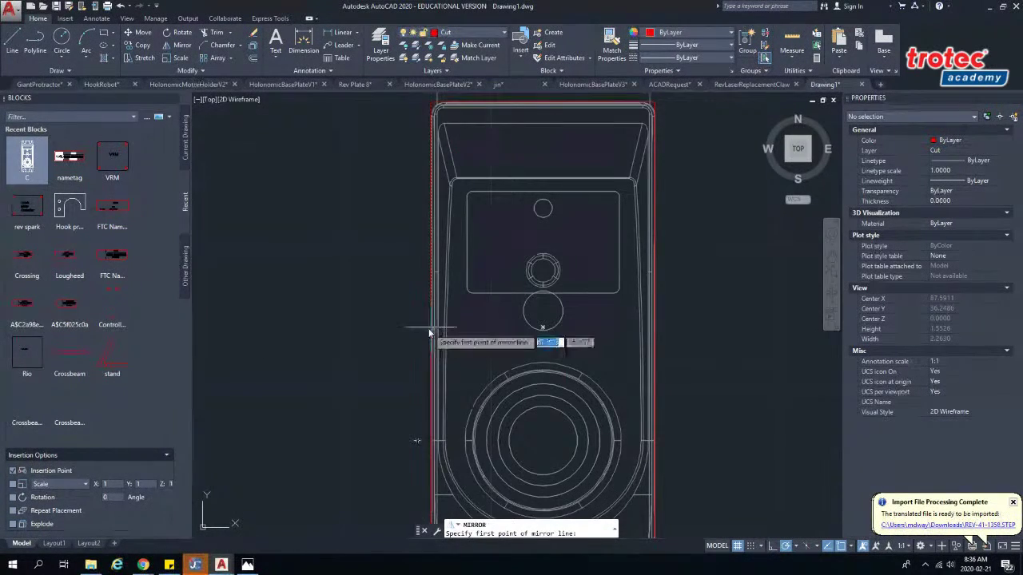
{"action": "left_click", "coordinate": [434, 327]}
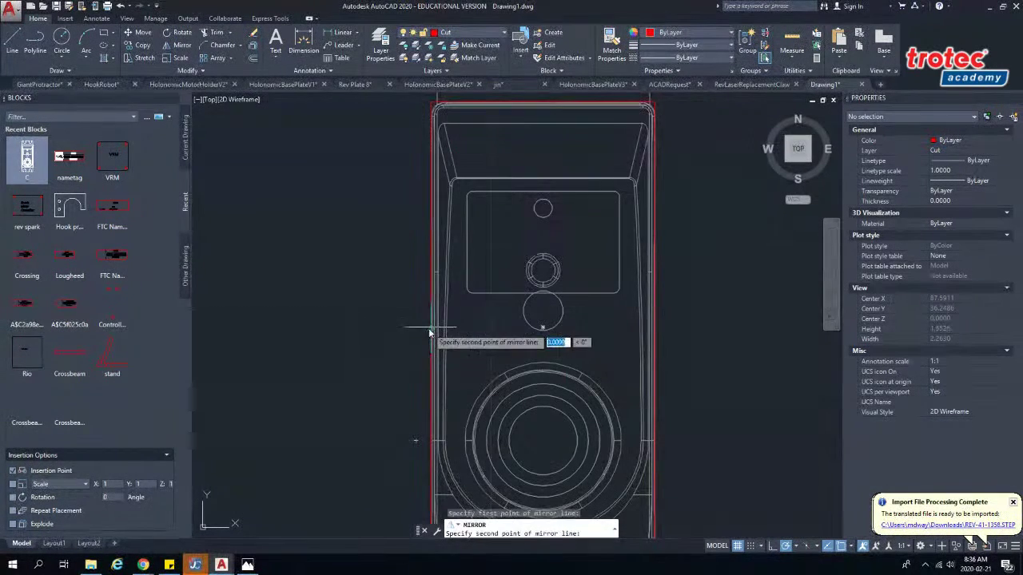
{"action": "left_click", "coordinate": [661, 329]}
{"action": "scroll", "coordinate": [660, 467], "scroll_direction": "down", "scroll_amount": 3}
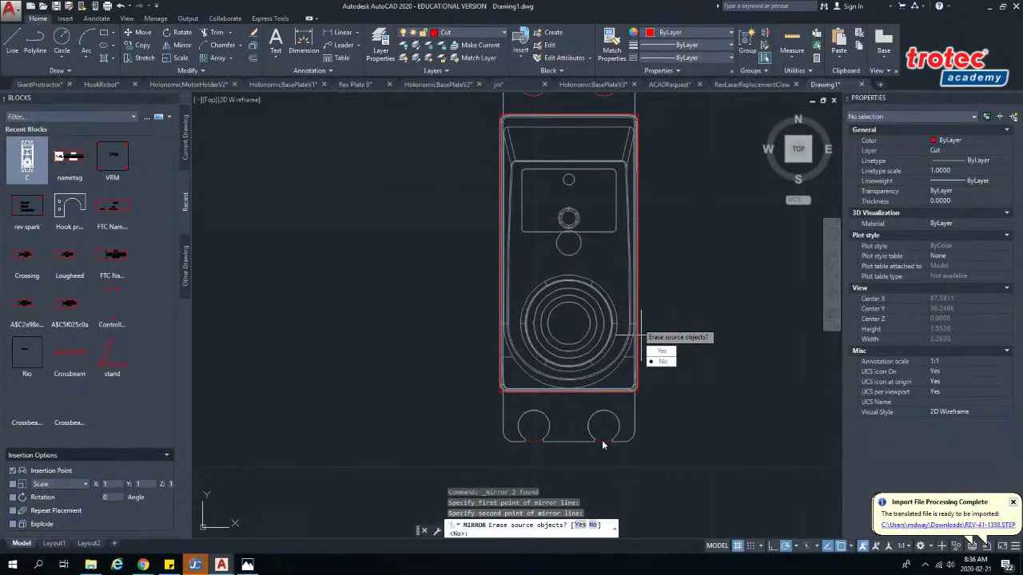
{"action": "left_click", "coordinate": [662, 361]}
{"action": "scroll", "coordinate": [650, 338], "scroll_direction": "up", "scroll_amount": 3}
{"action": "scroll", "coordinate": [649, 342], "scroll_direction": "down", "scroll_amount": 3}
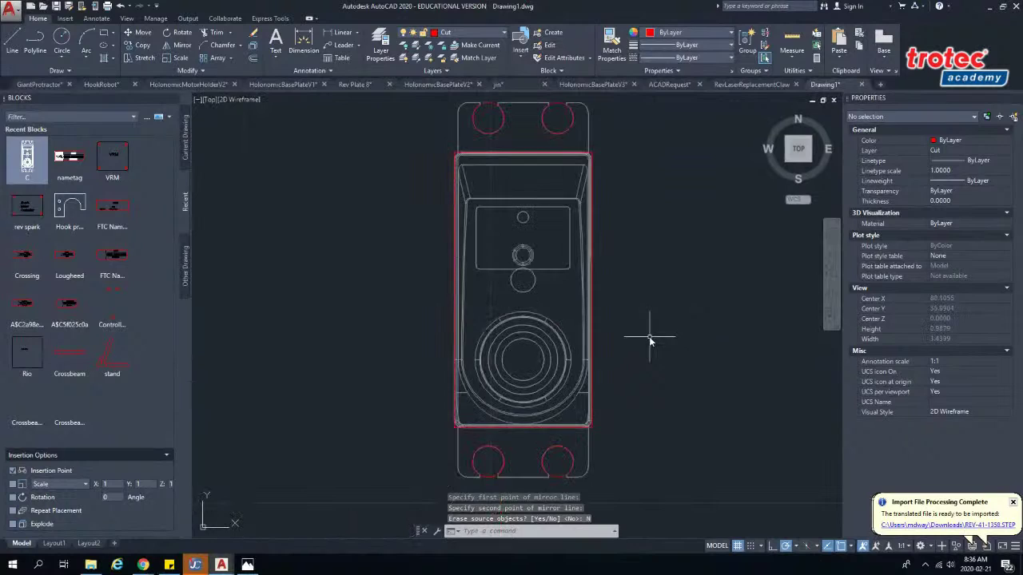
- Draw a larger rectangle around the whole part, with a margin outside the body and all four mounting holes, as the plate outline
{"action": "scroll", "coordinate": [649, 341], "scroll_direction": "down", "scroll_amount": 2}
{"action": "left_click", "coordinate": [103, 33]}
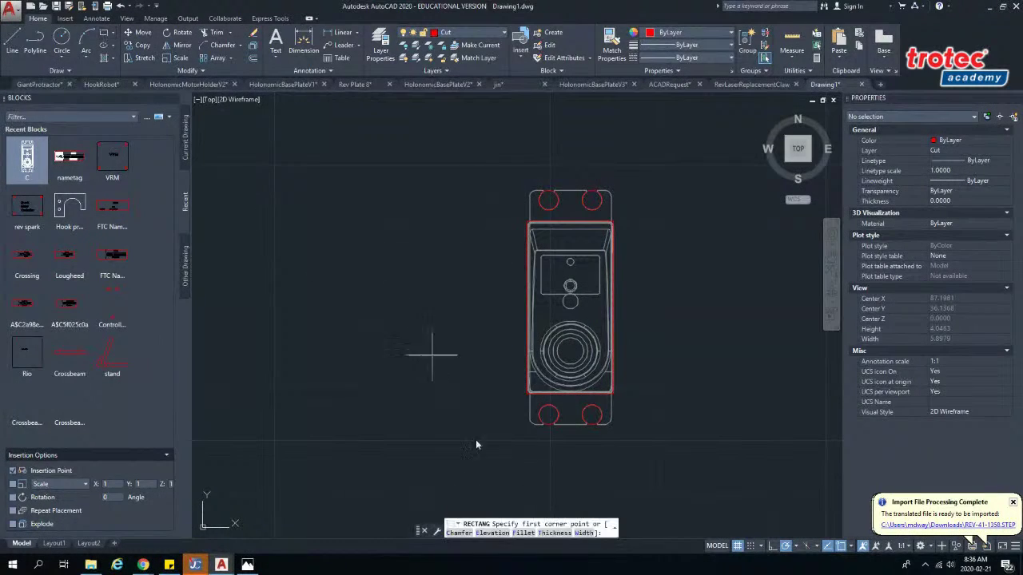
{"action": "left_click", "coordinate": [469, 470]}
{"action": "left_click", "coordinate": [691, 140]}
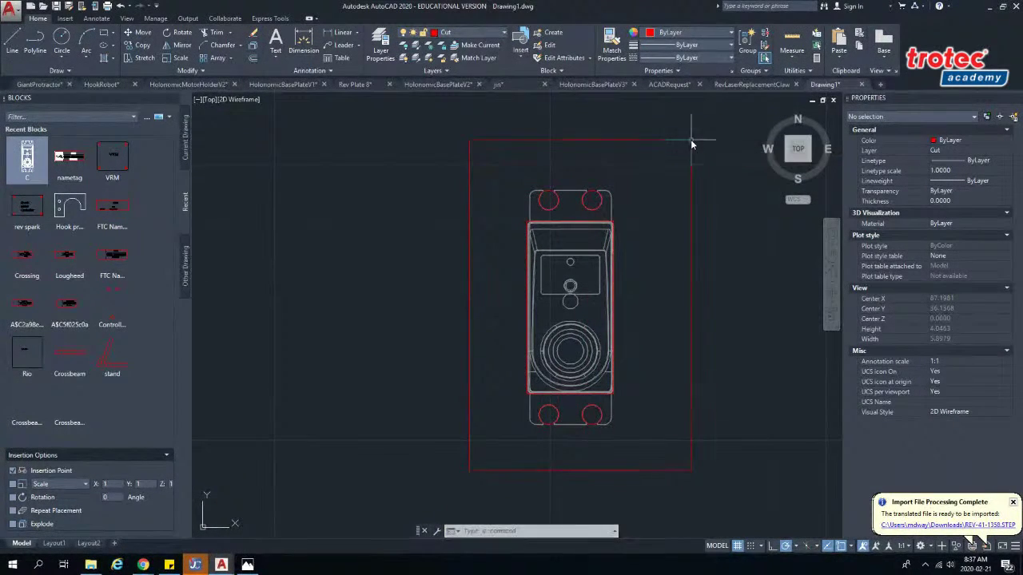
{"action": "key", "text": "Escape"}
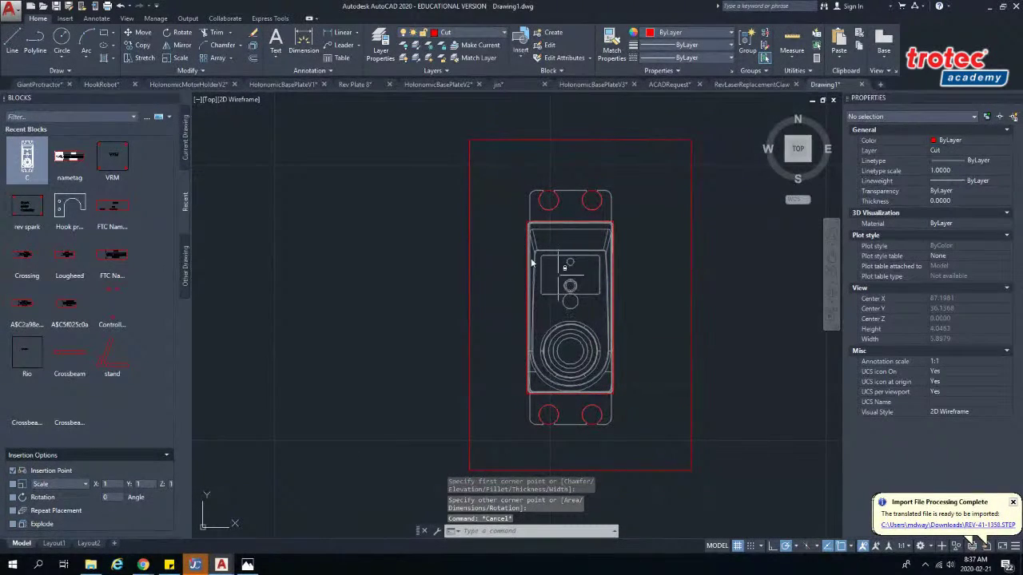
- Move the plate outline, body rectangle and four hole circles together to the left, clear of the locked part block
{"action": "mouse_move", "coordinate": [678, 121]}
{"action": "left_mouse_down"}
{"action": "mouse_move", "coordinate": [477, 159]}
{"action": "mouse_move", "coordinate": [445, 361]}
{"action": "mouse_move", "coordinate": [521, 470]}
{"action": "mouse_move", "coordinate": [733, 510]}
{"action": "mouse_move", "coordinate": [729, 454]}
{"action": "left_mouse_up"}
{"action": "key", "text": "Return"}
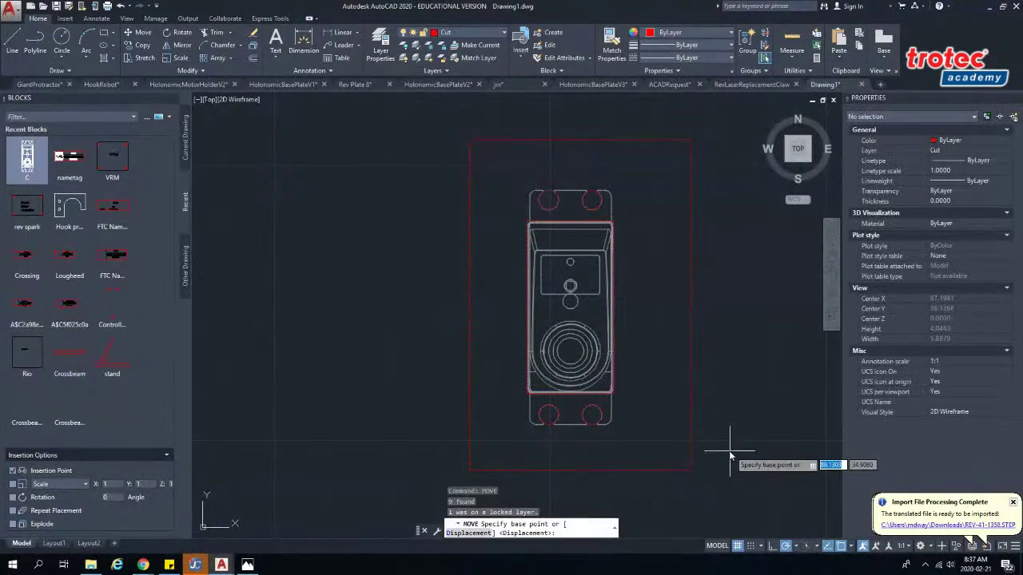
{"action": "left_click", "coordinate": [569, 302]}
{"action": "left_click", "coordinate": [439, 304]}
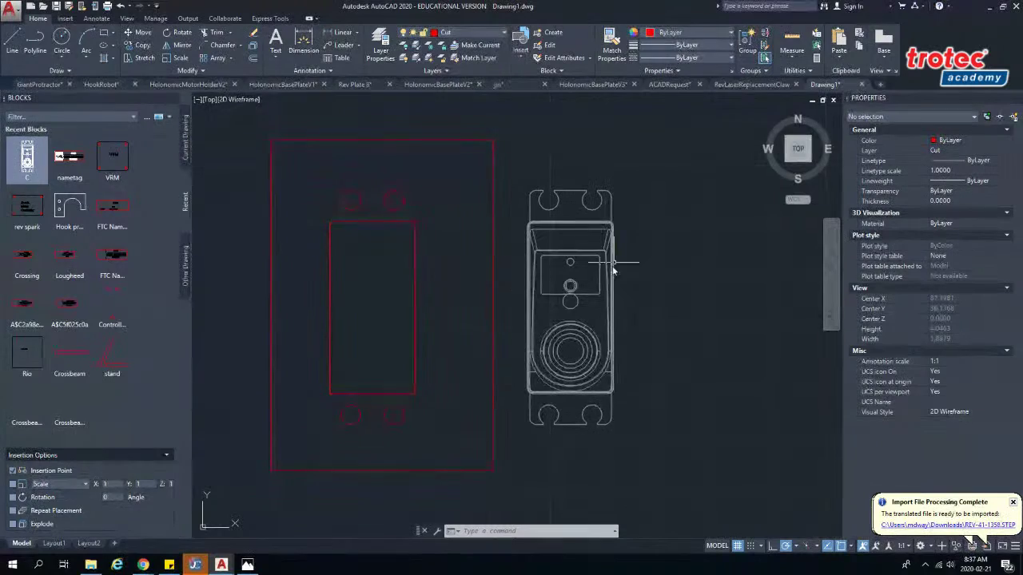
- Switch to the Chrome browser and show the StreamYard webinar studio page
{"action": "mouse_move", "coordinate": [587, 298]}
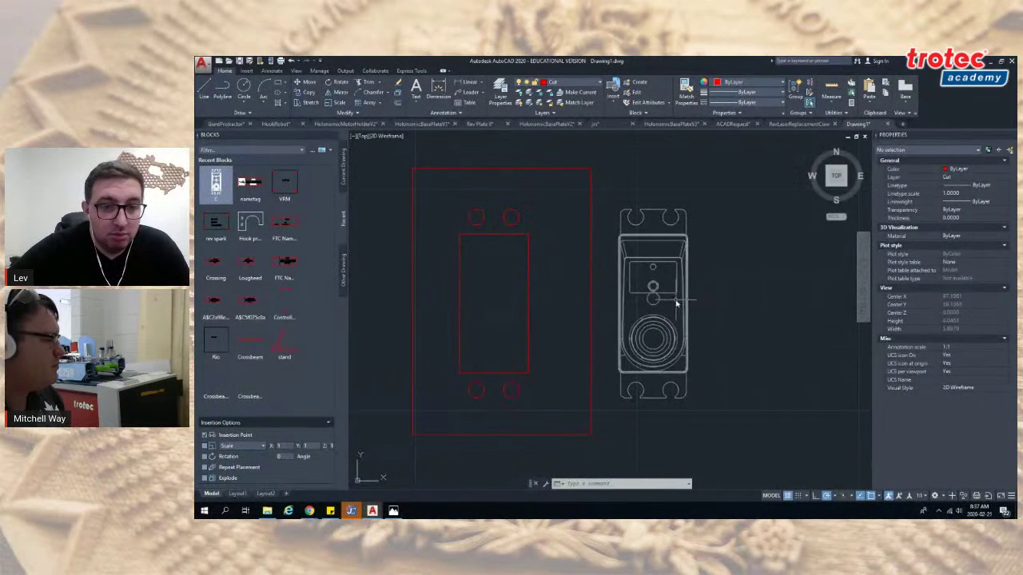
{"action": "left_click", "coordinate": [309, 511]}
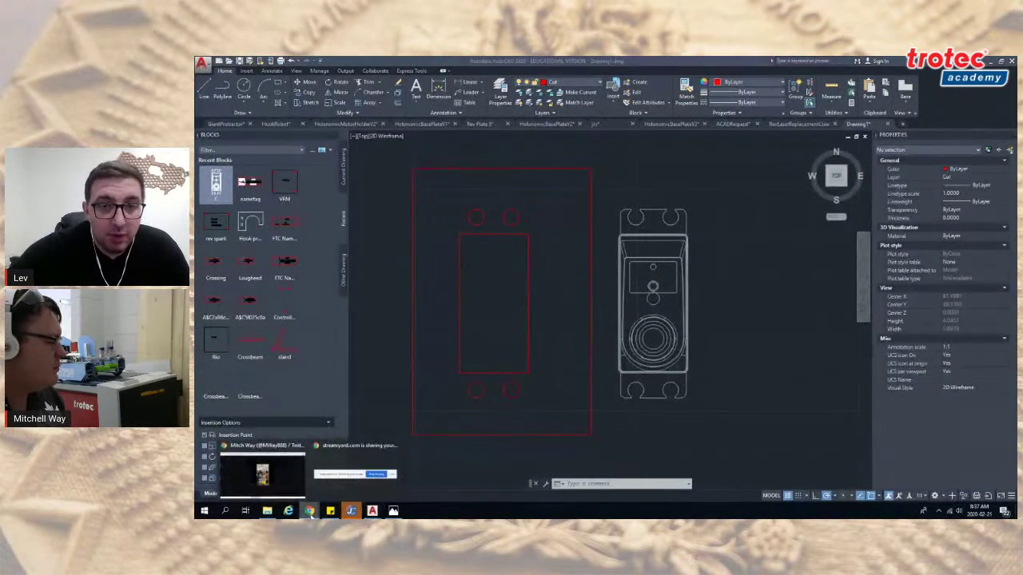
{"action": "left_click", "coordinate": [264, 470]}
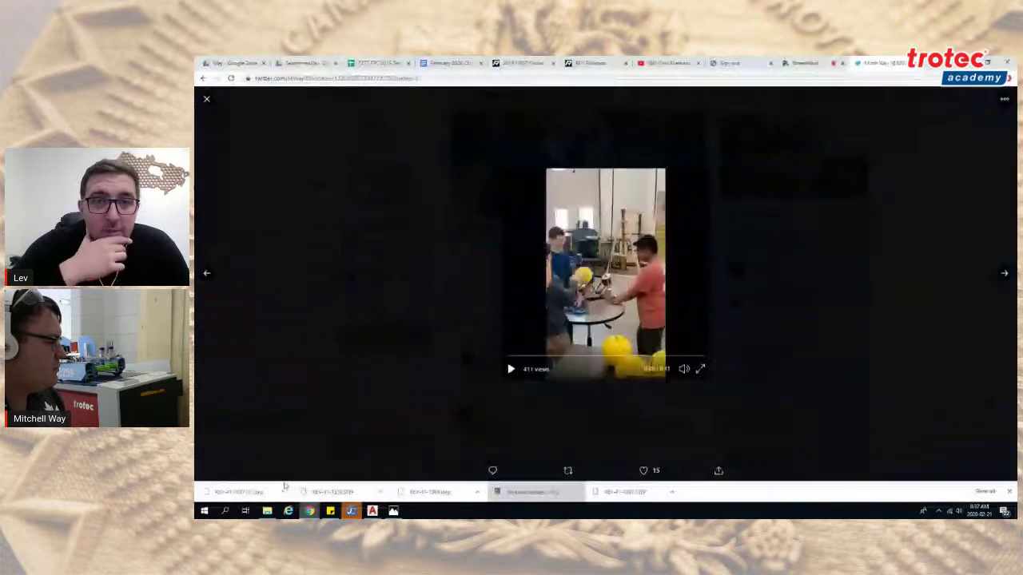
{"action": "left_click", "coordinate": [805, 63]}
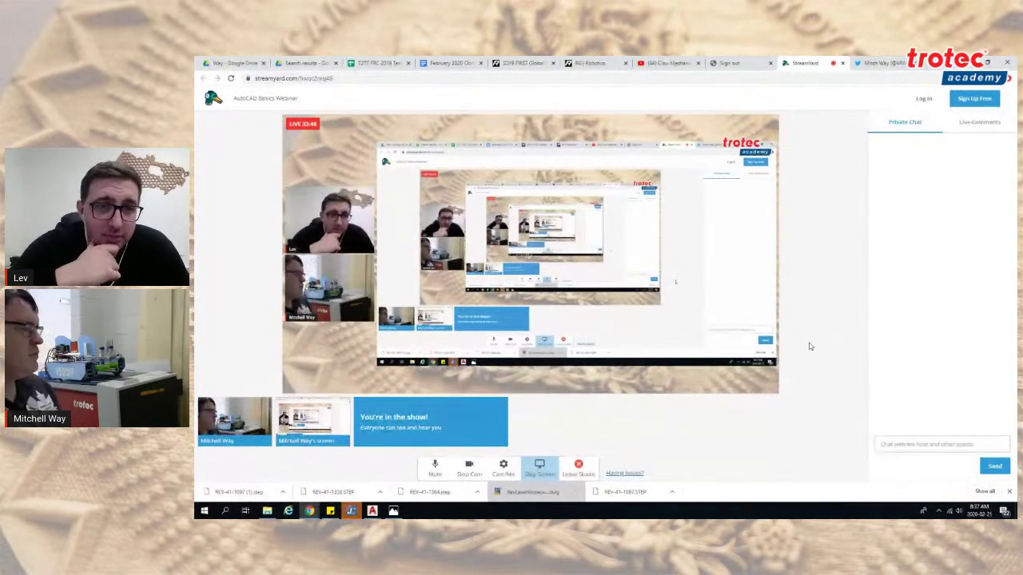